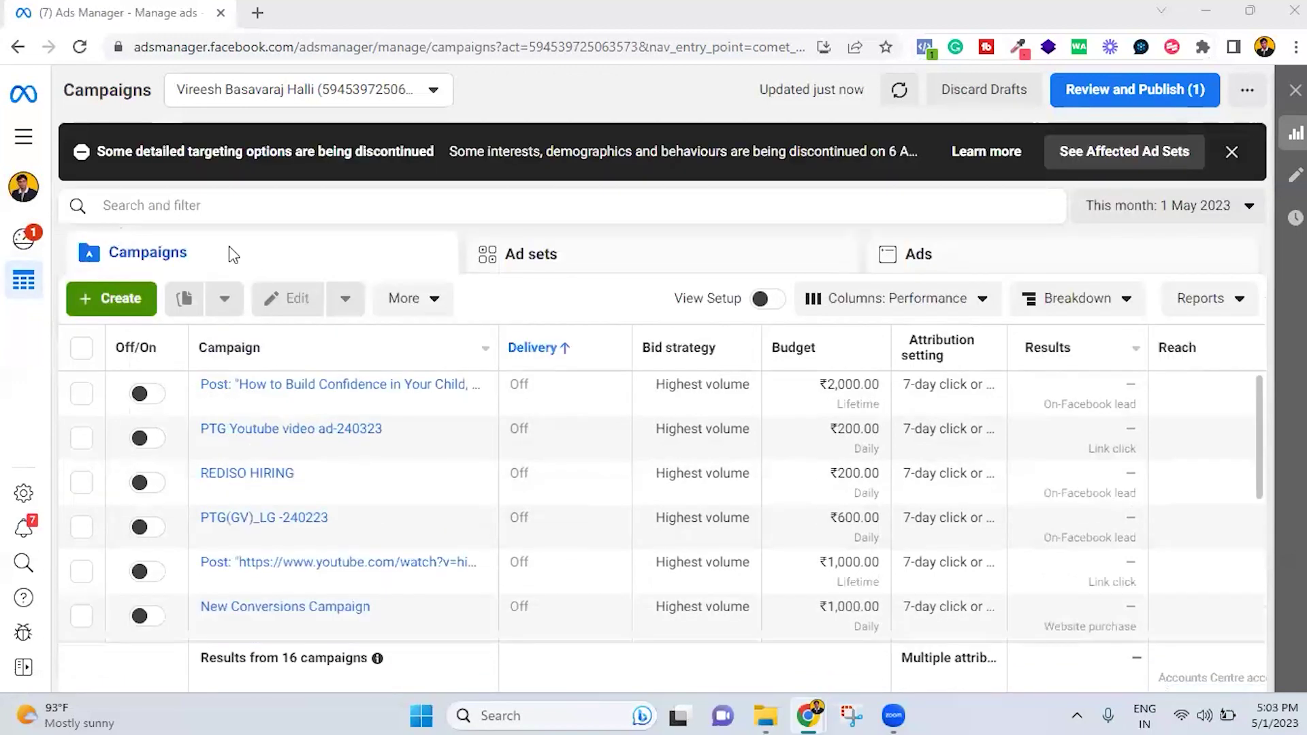
Create a new campaign with the Sales objective and continue to its setup
{"action": "left_click", "coordinate": [122, 306]}
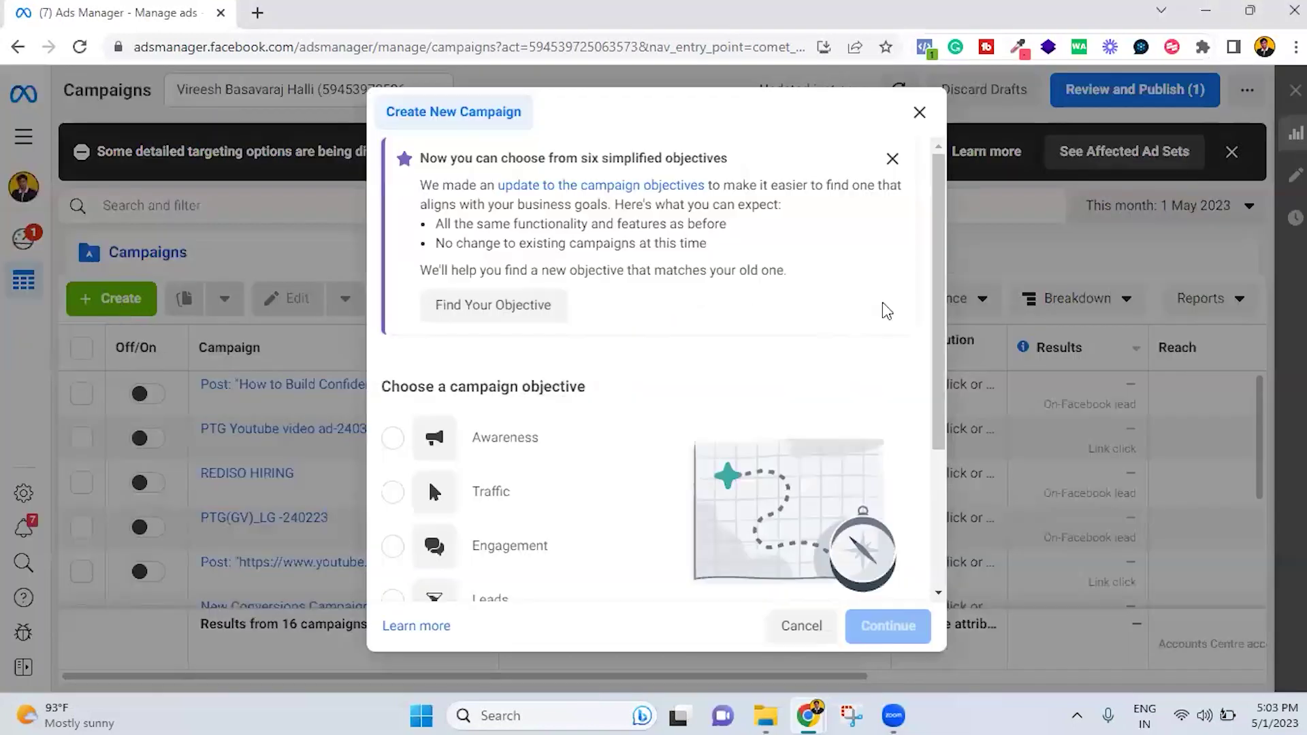
{"action": "scroll", "coordinate": [894, 376], "scroll_direction": "down", "scroll_amount": 1}
{"action": "scroll", "coordinate": [889, 376], "scroll_direction": "up", "scroll_amount": 2}
{"action": "scroll", "coordinate": [525, 452], "scroll_direction": "down", "scroll_amount": 4}
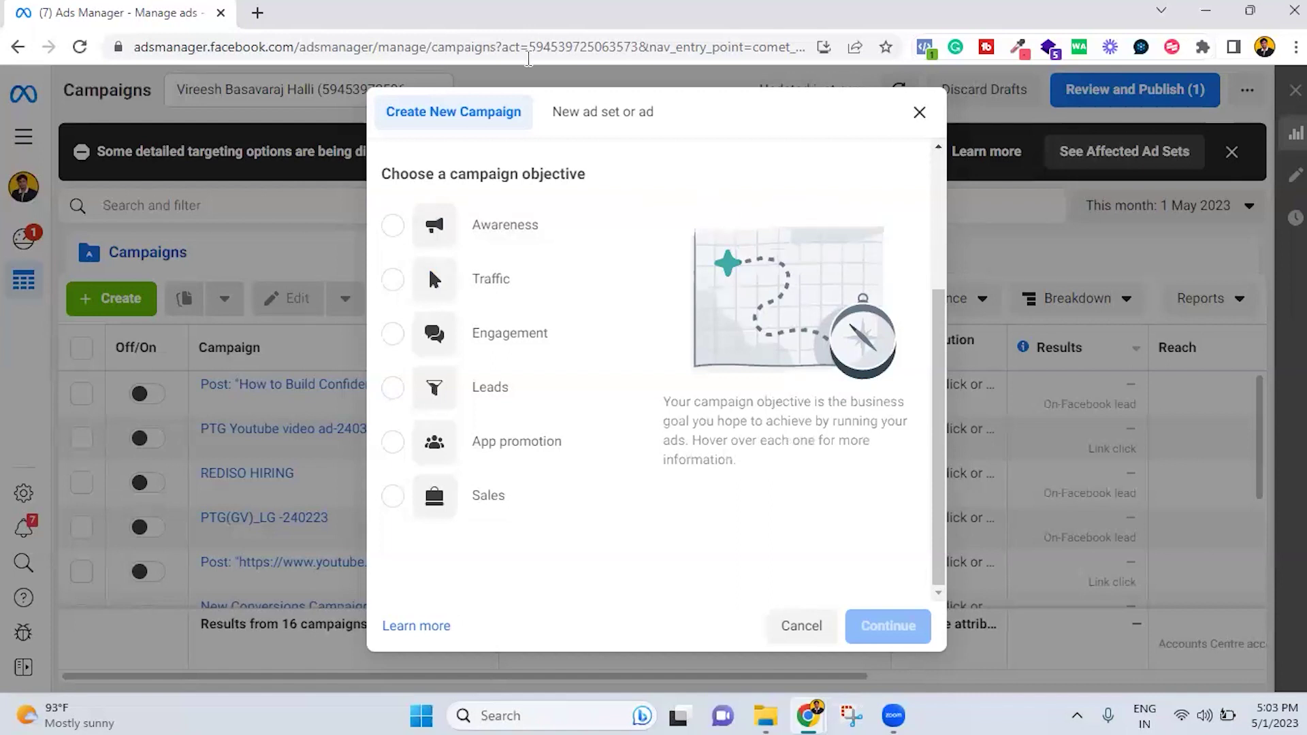
{"action": "mouse_move", "coordinate": [517, 243]}
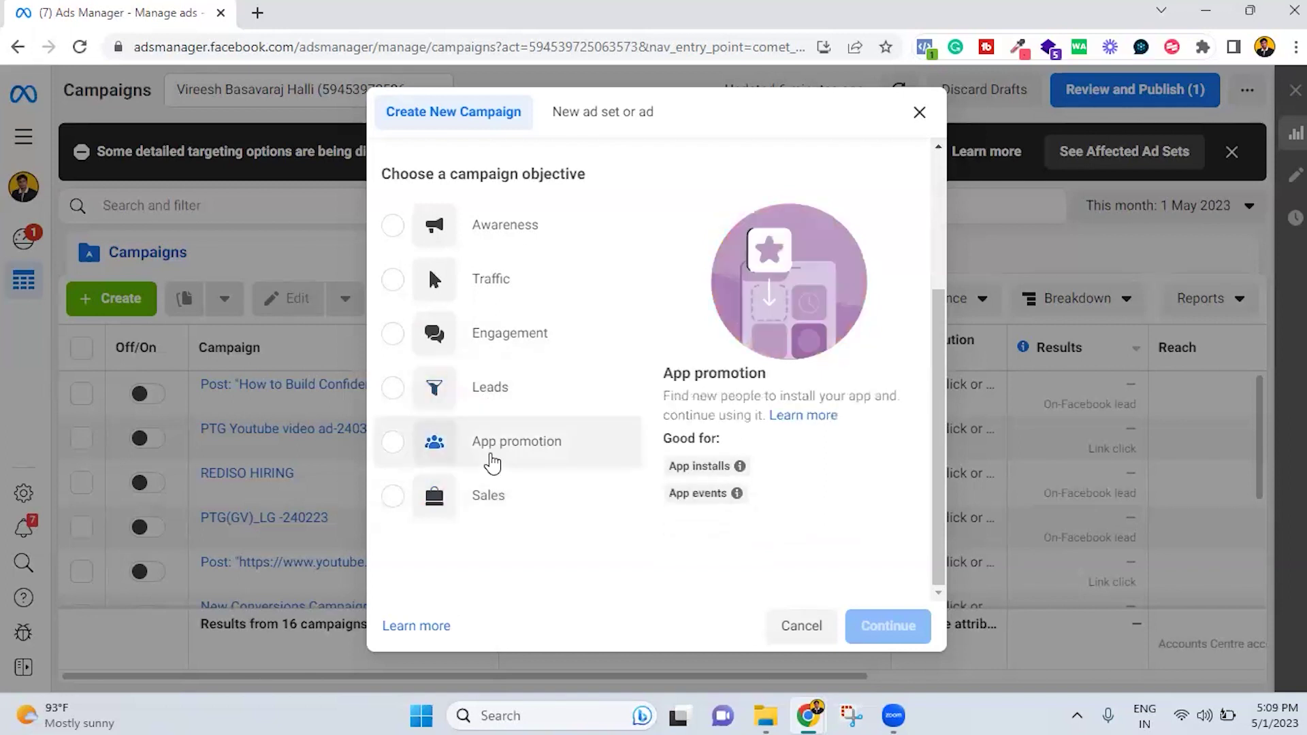
{"action": "left_click", "coordinate": [503, 506]}
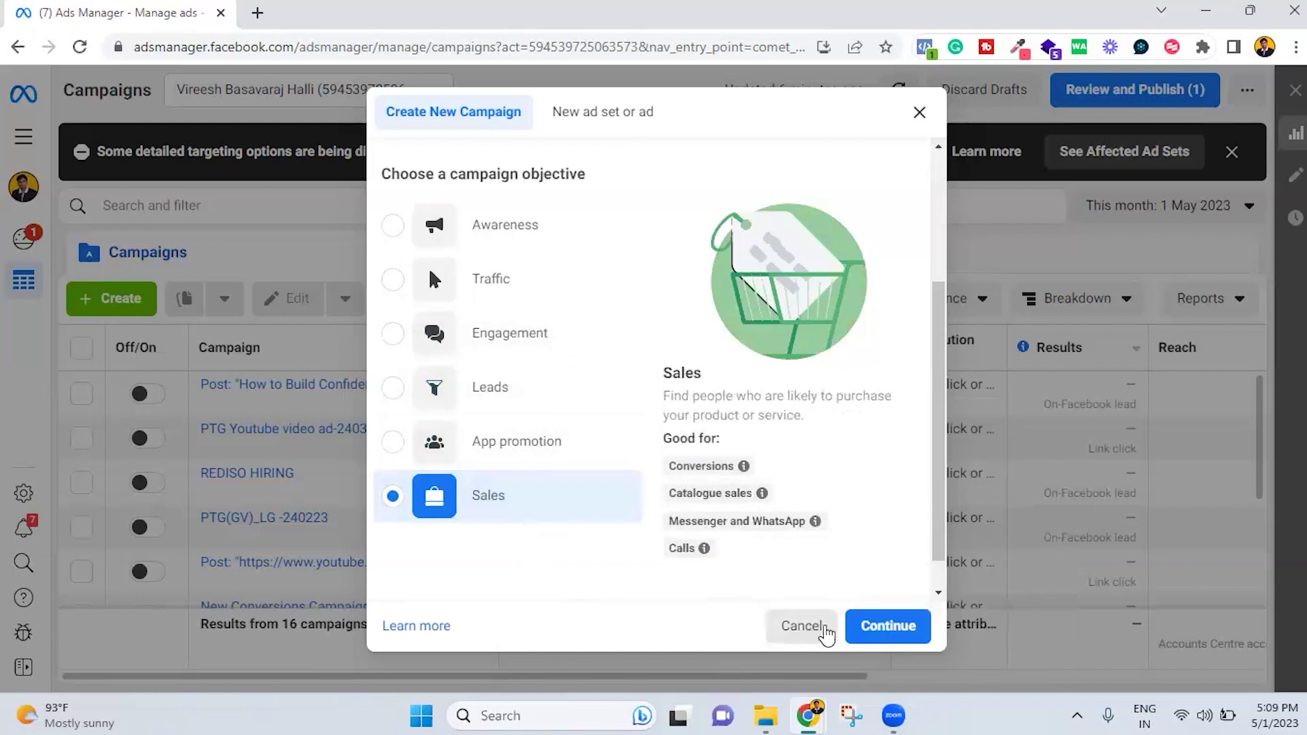
{"action": "left_click", "coordinate": [877, 624]}
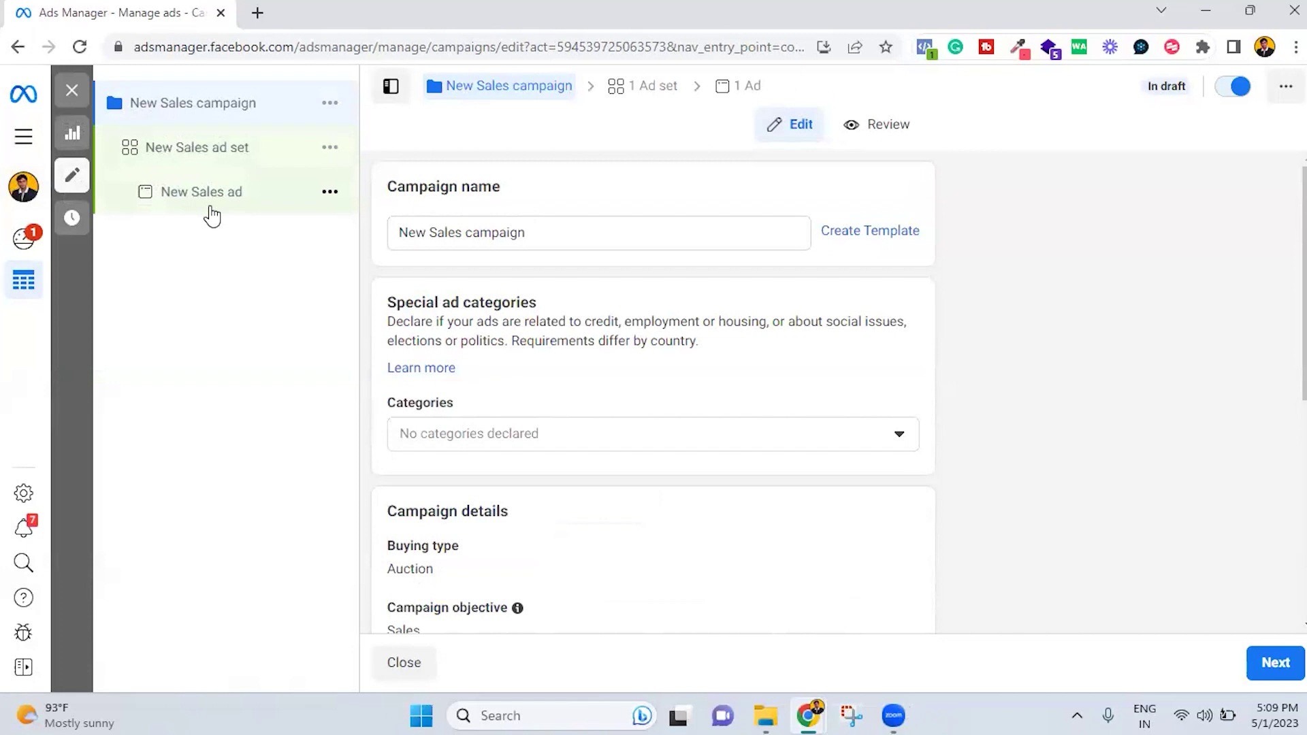
Rename the campaign as "Test campaign"
{"action": "left_click", "coordinate": [522, 232]}
{"action": "left_click_drag", "start_coordinate": [522, 232], "coordinate": [384, 241]}
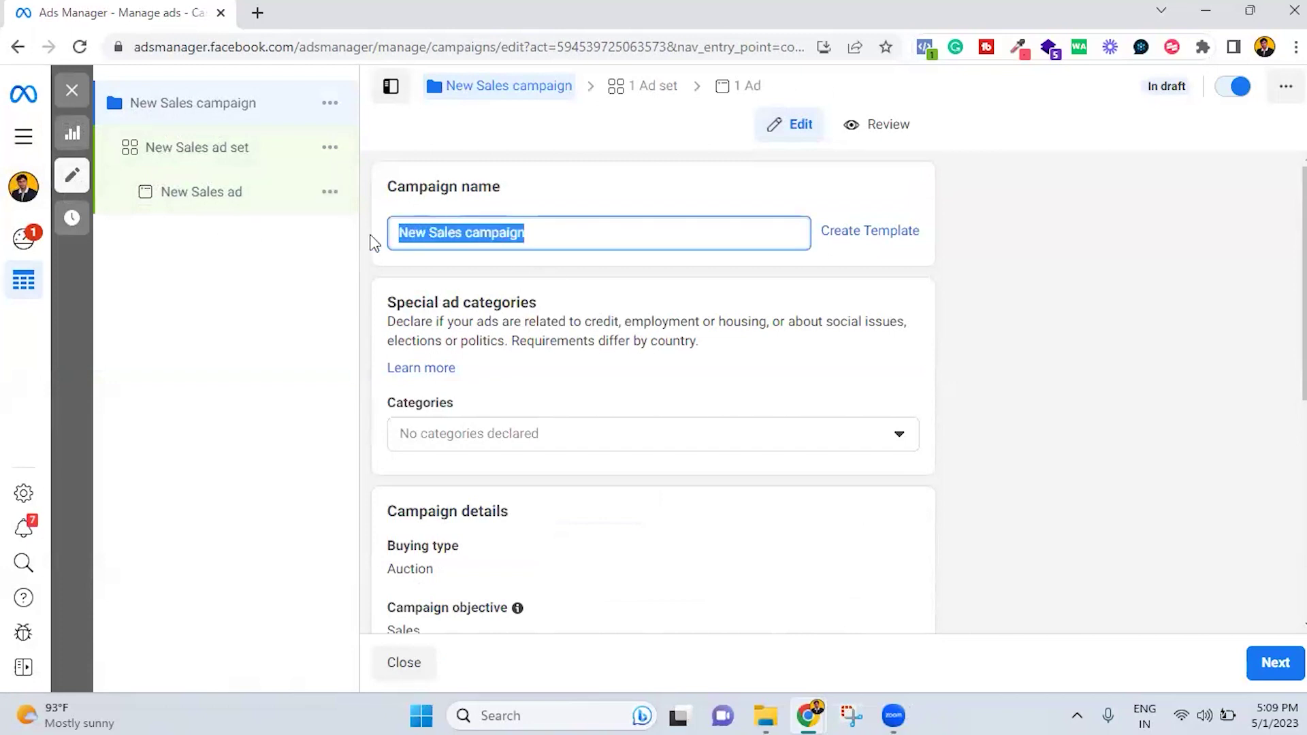
{"action": "type", "text": "Test"}
{"action": "type", "text": "ampaign"}
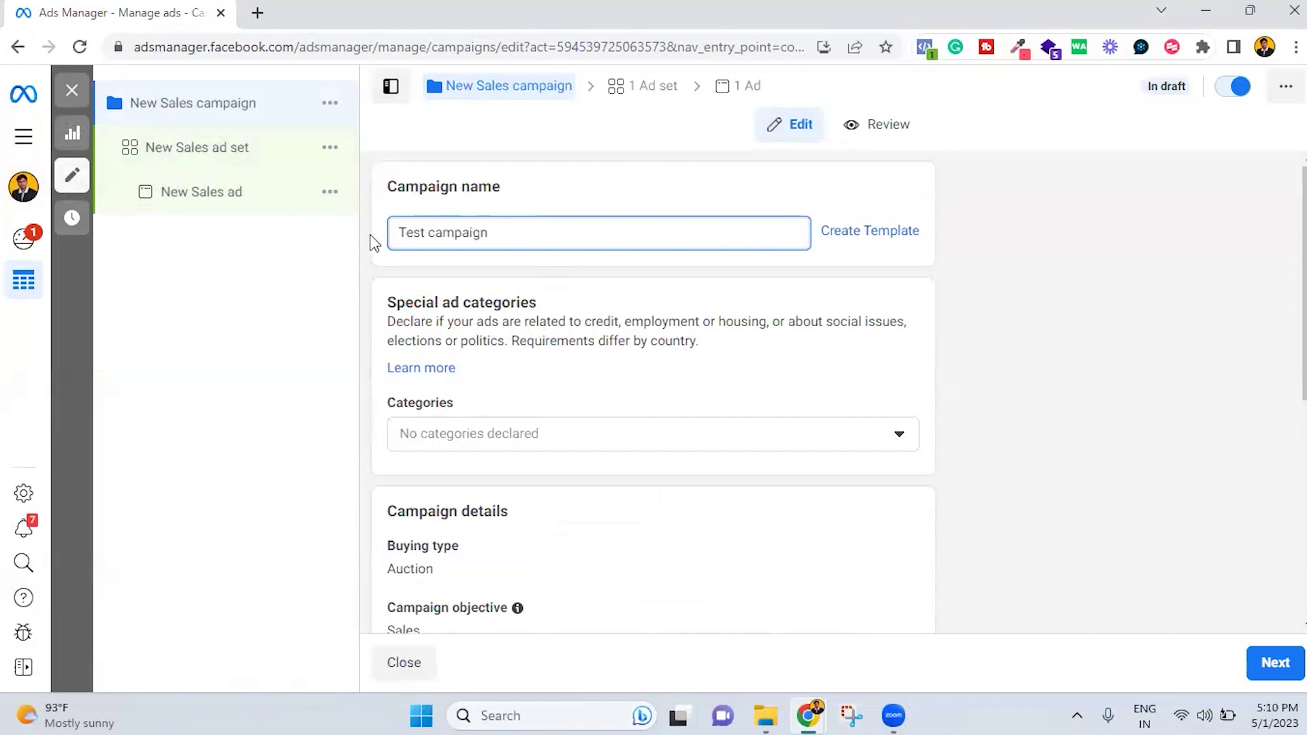
Turn on Advantage campaign budget and set the daily budget to ₹100.00
{"action": "scroll", "coordinate": [586, 397], "scroll_direction": "down", "scroll_amount": 2}
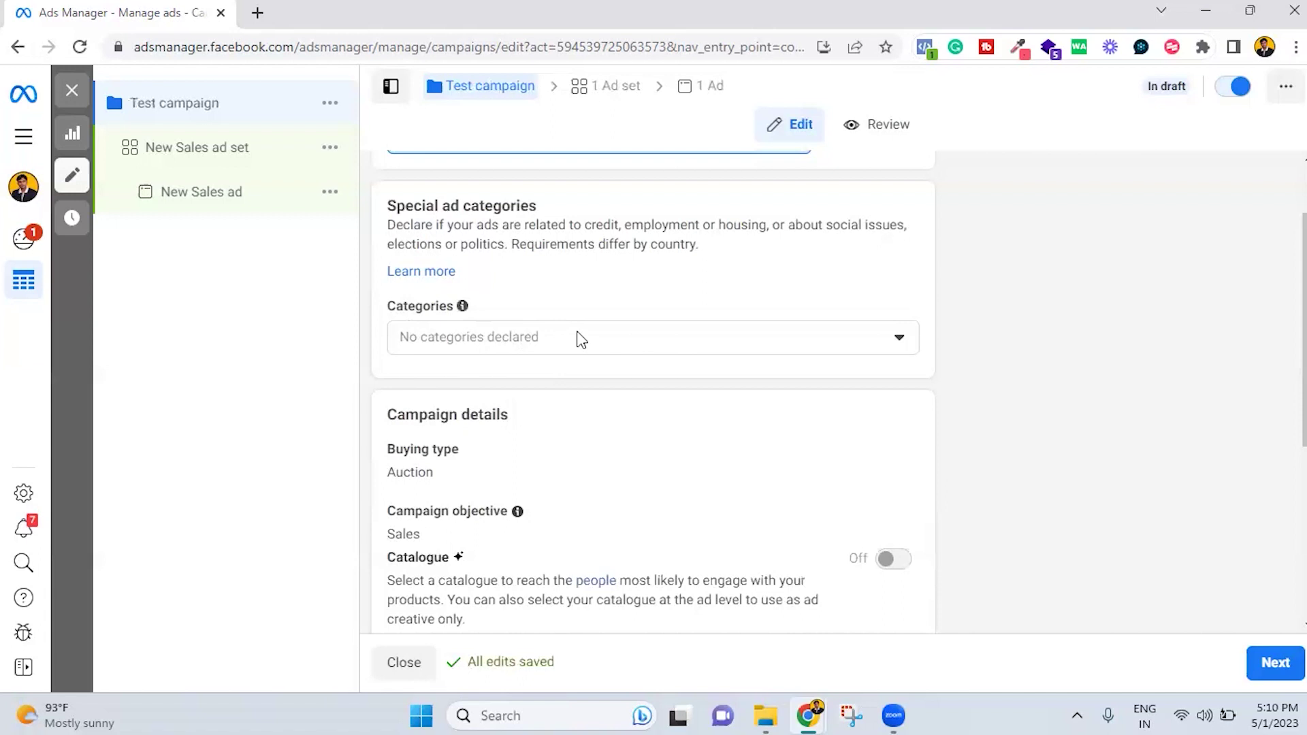
{"action": "scroll", "coordinate": [580, 339], "scroll_direction": "down", "scroll_amount": 5}
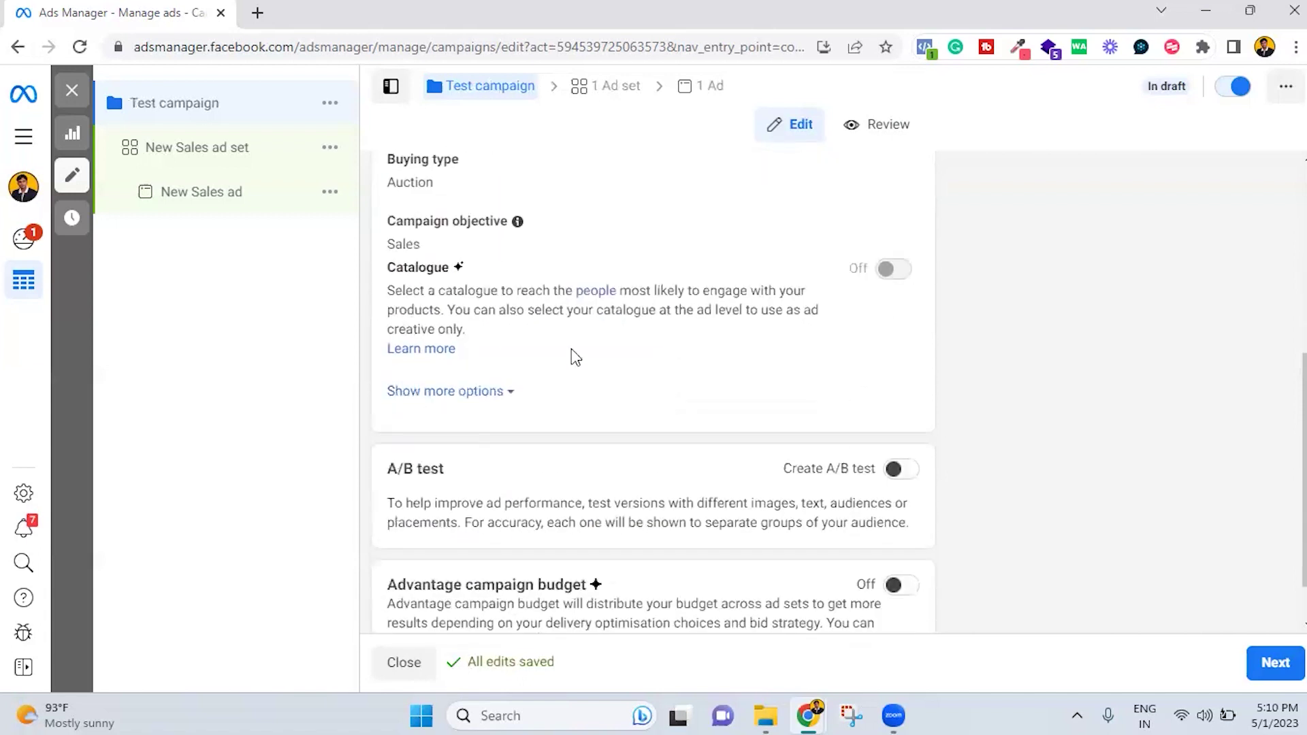
{"action": "scroll", "coordinate": [582, 372], "scroll_direction": "down", "scroll_amount": 1}
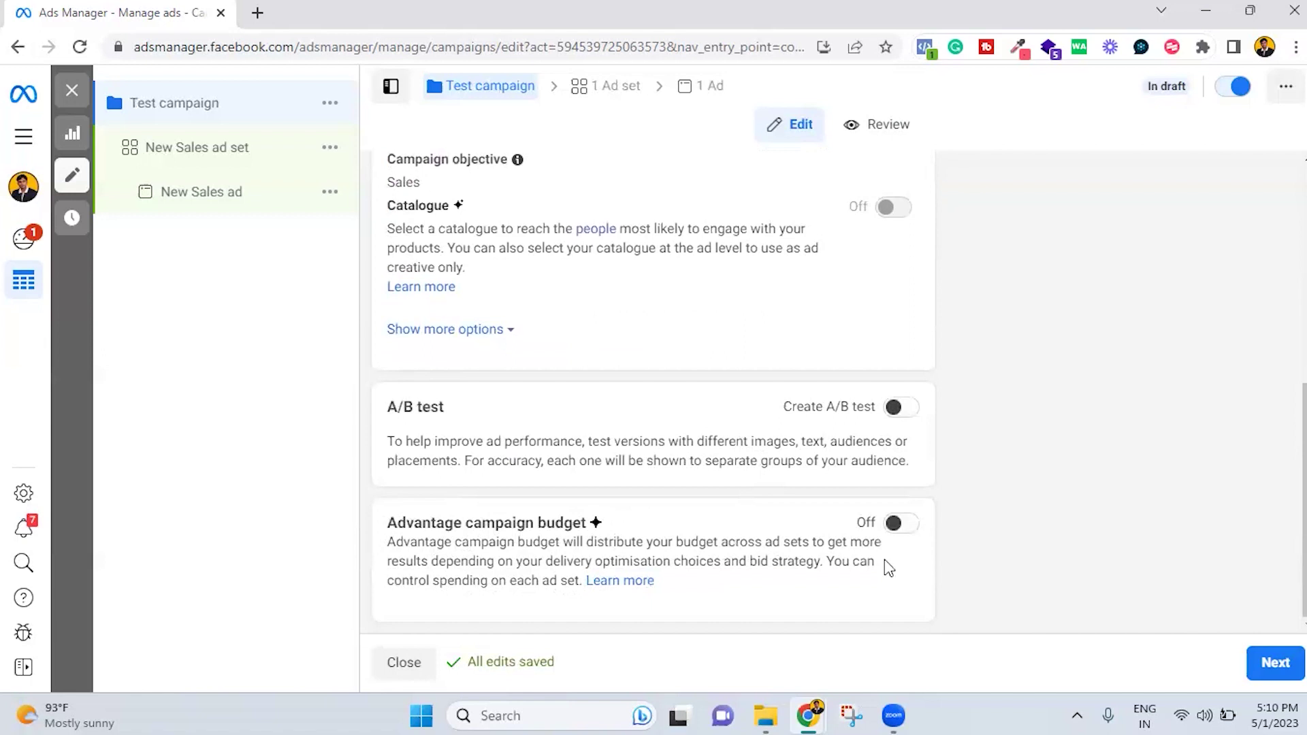
{"action": "left_click", "coordinate": [902, 526]}
{"action": "scroll", "coordinate": [835, 527], "scroll_direction": "down", "scroll_amount": 2}
{"action": "scroll", "coordinate": [834, 527], "scroll_direction": "down", "scroll_amount": 2}
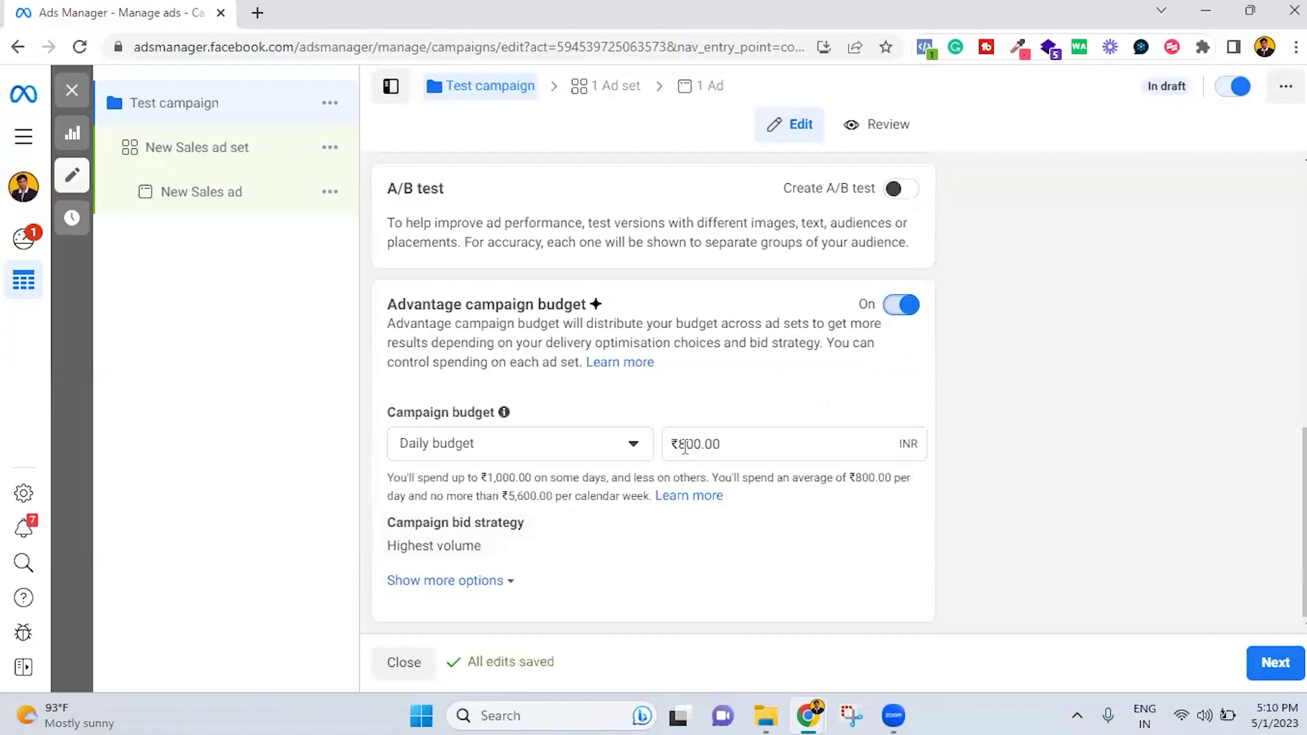
{"action": "left_click_drag", "start_coordinate": [686, 445], "coordinate": [678, 449]}
{"action": "type", "text": "1"}
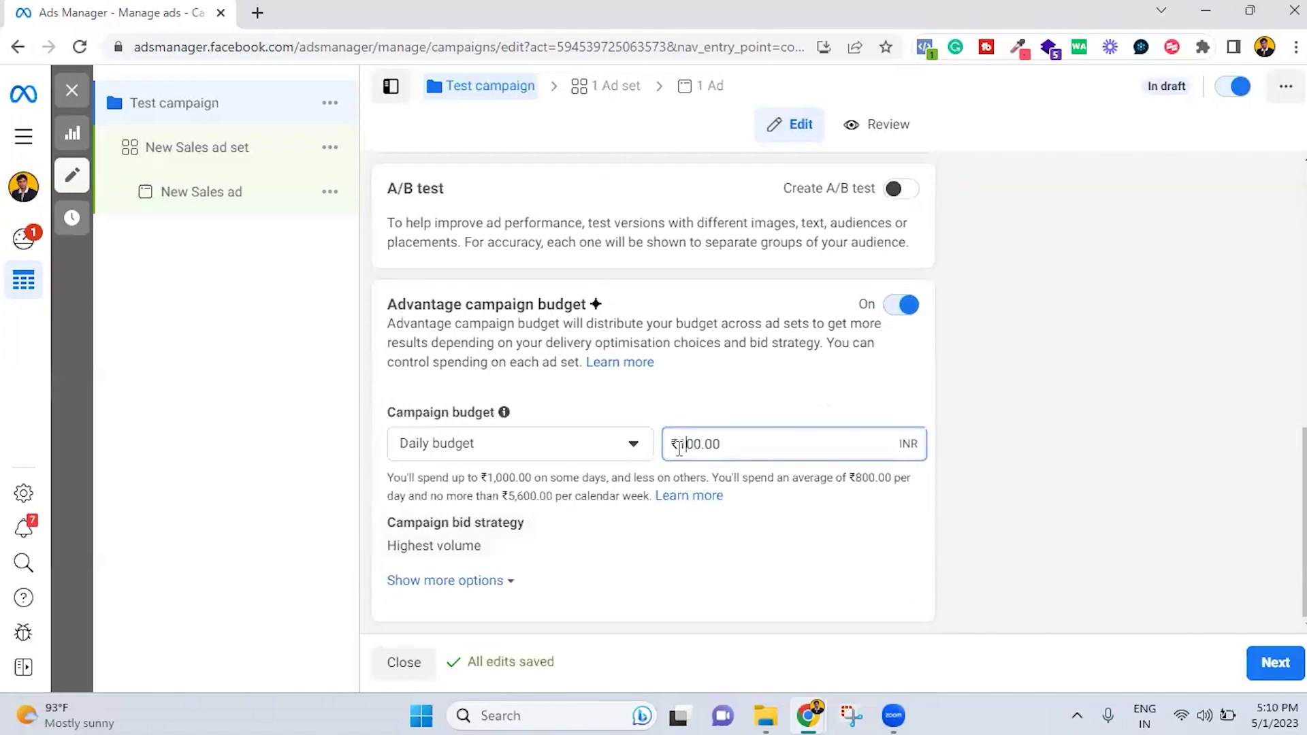
{"action": "left_click", "coordinate": [724, 549]}
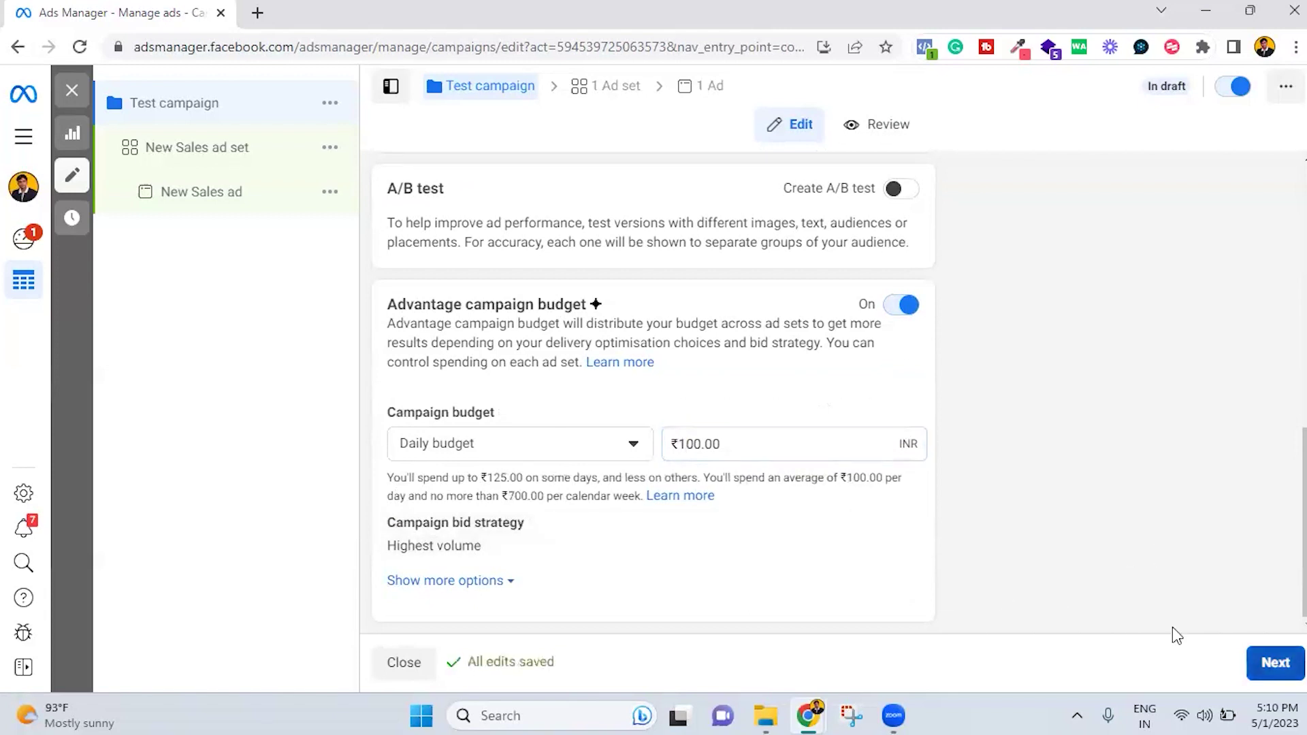
Proceed to the ad set level and rename the ad set as "Test Ad set"
{"action": "key", "text": "Return"}
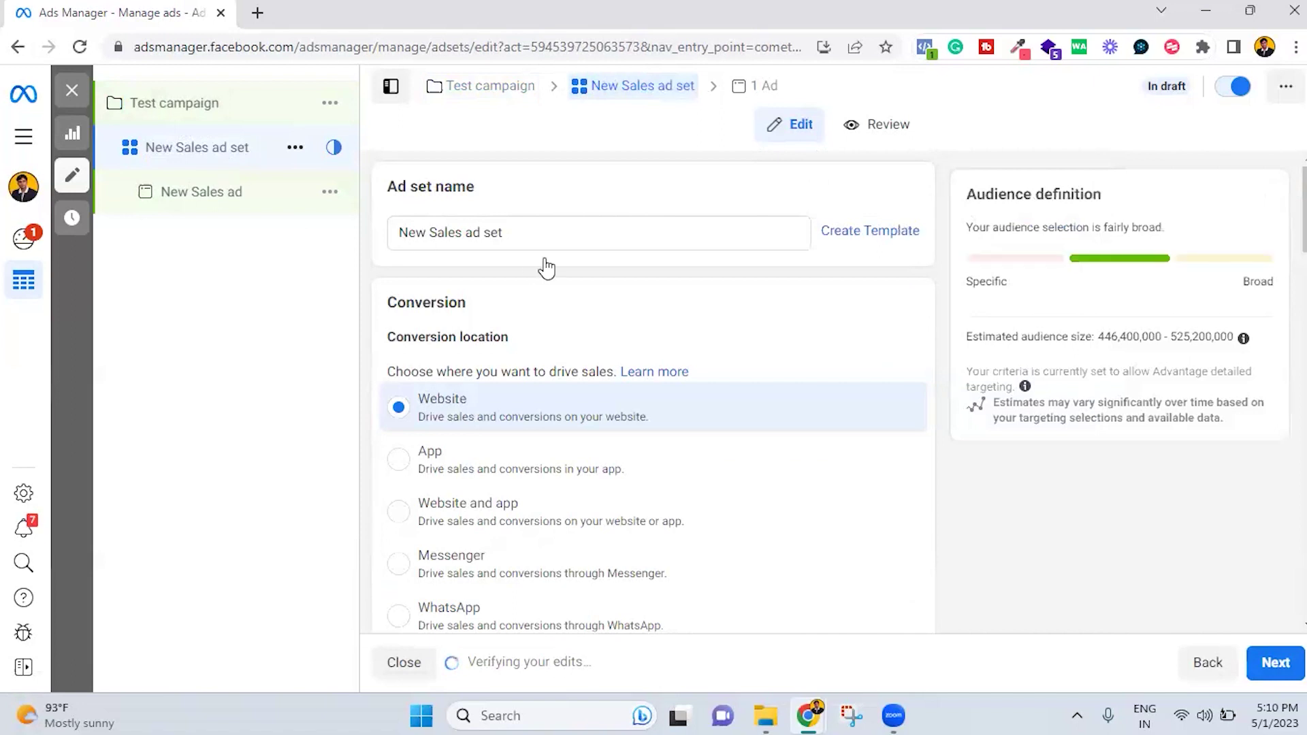
{"action": "triple_click", "coordinate": [520, 233]}
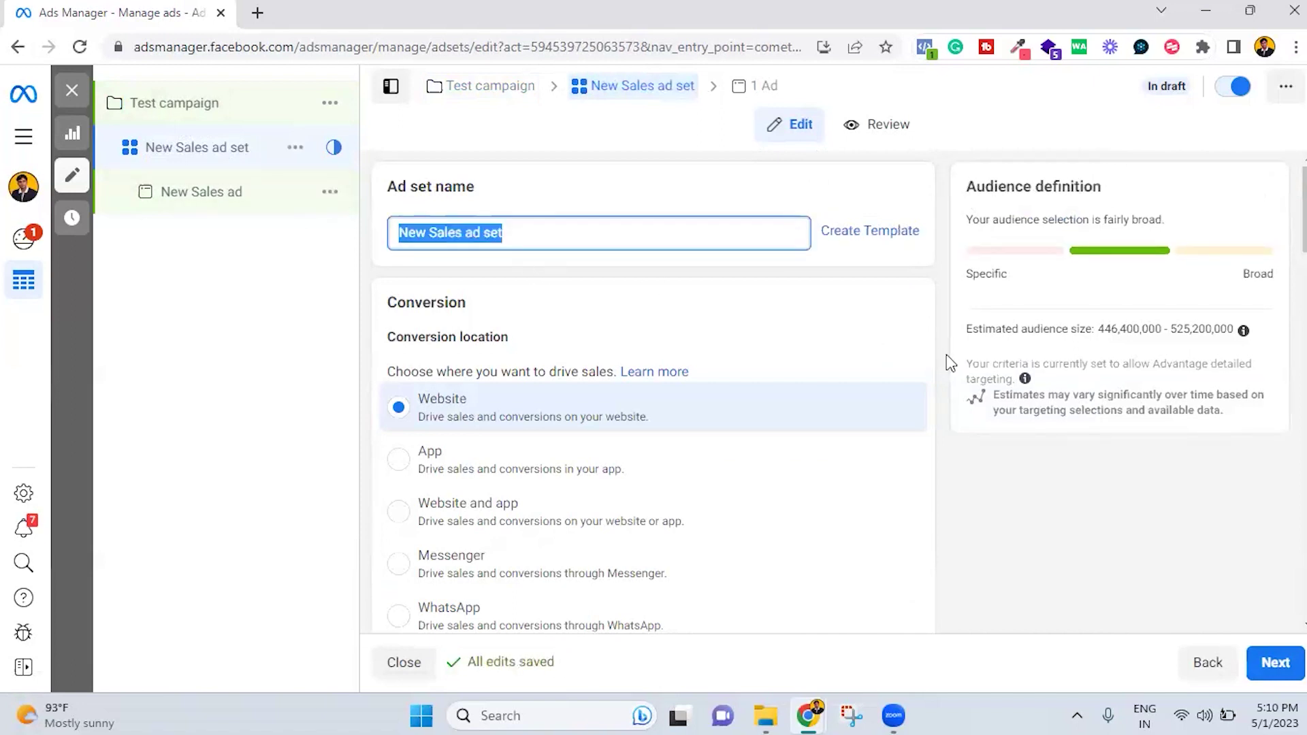
{"action": "type", "text": "Test"}
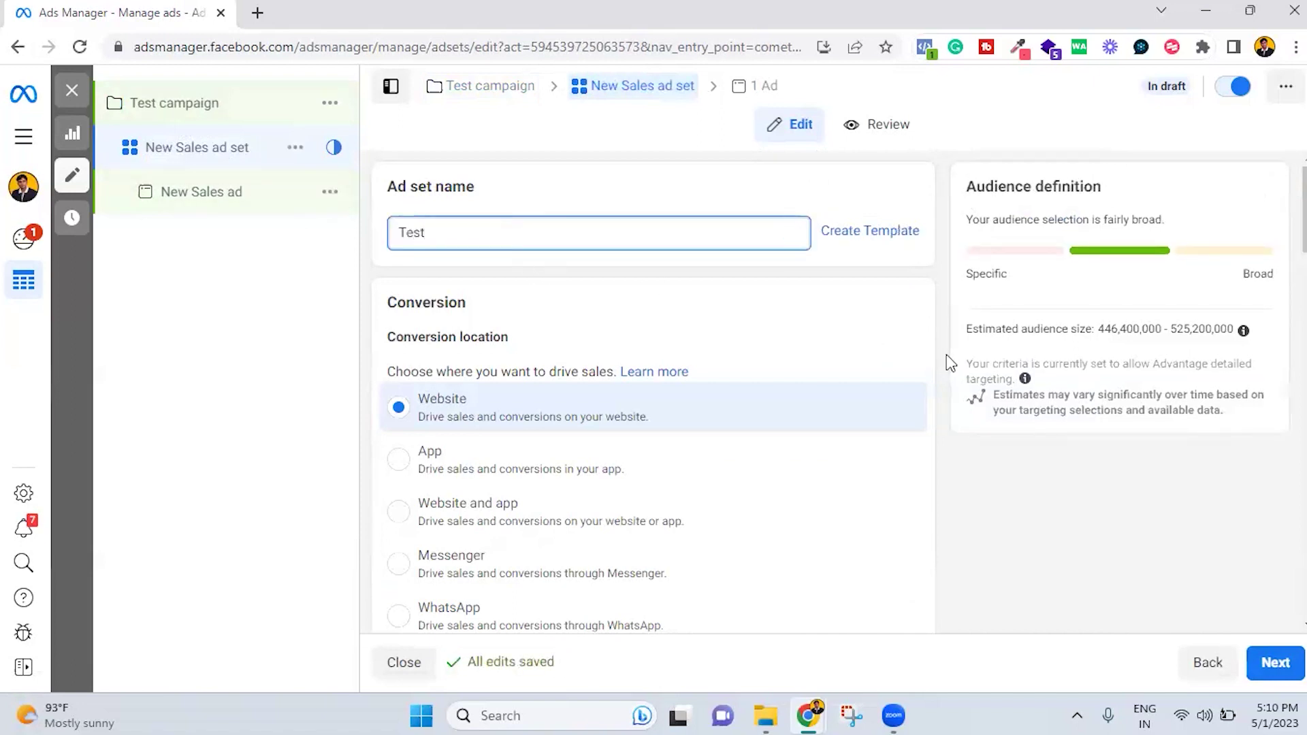
{"action": "type", "text": " Ad set"}
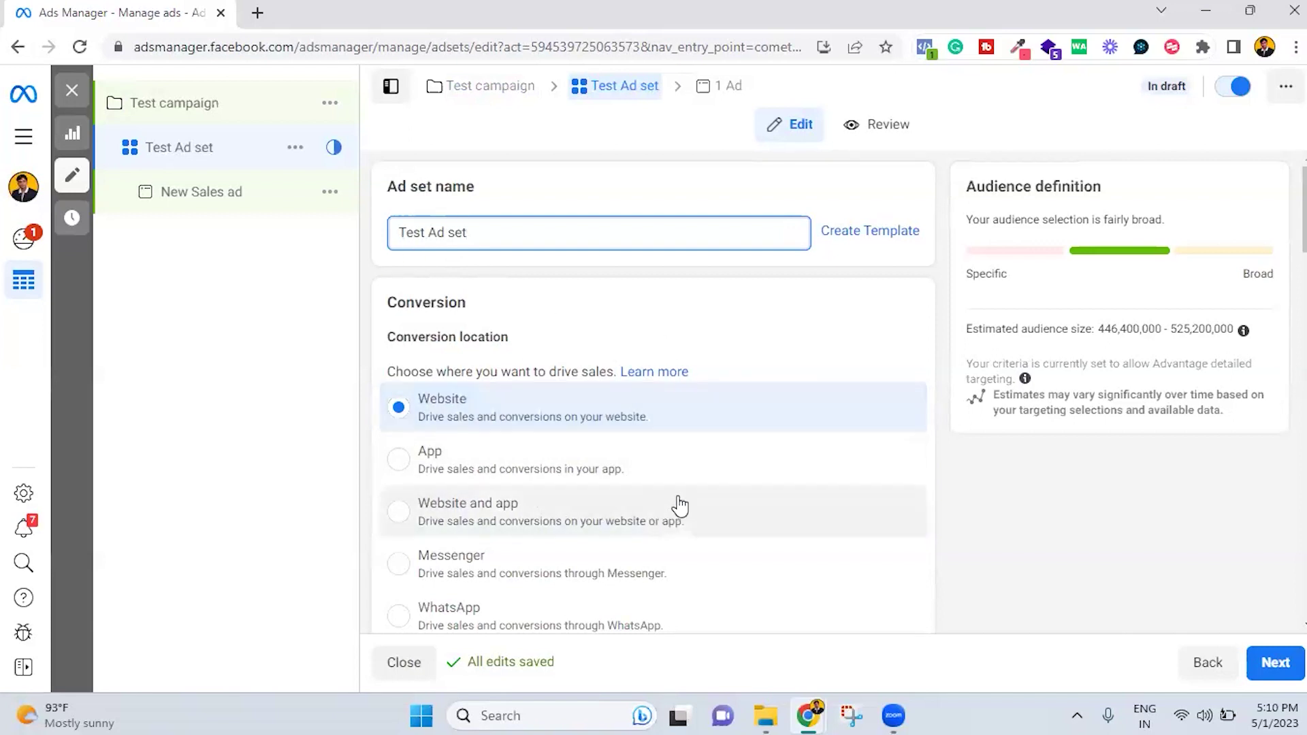
Review the ad set's conversion locations and the conversion events available for the pixel without choosing one
{"action": "scroll", "coordinate": [676, 504], "scroll_direction": "down", "scroll_amount": 2}
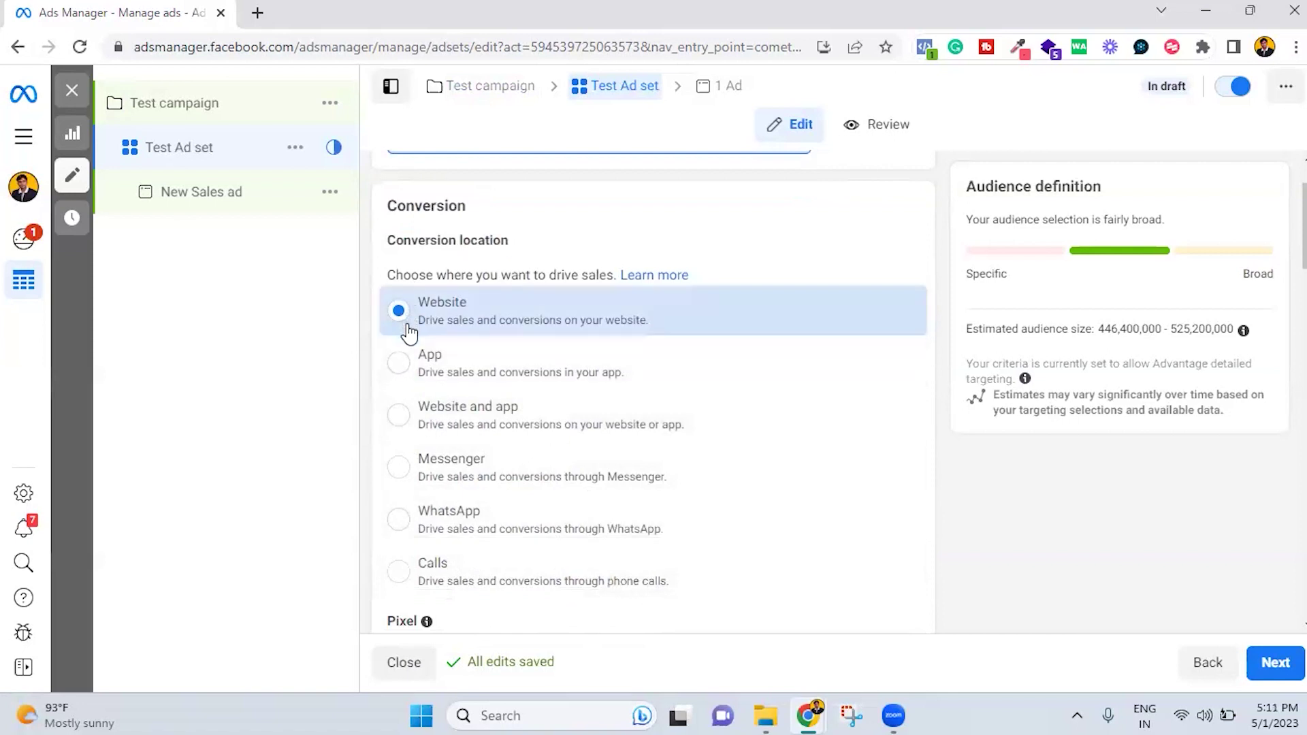
{"action": "scroll", "coordinate": [586, 438], "scroll_direction": "down", "scroll_amount": 4}
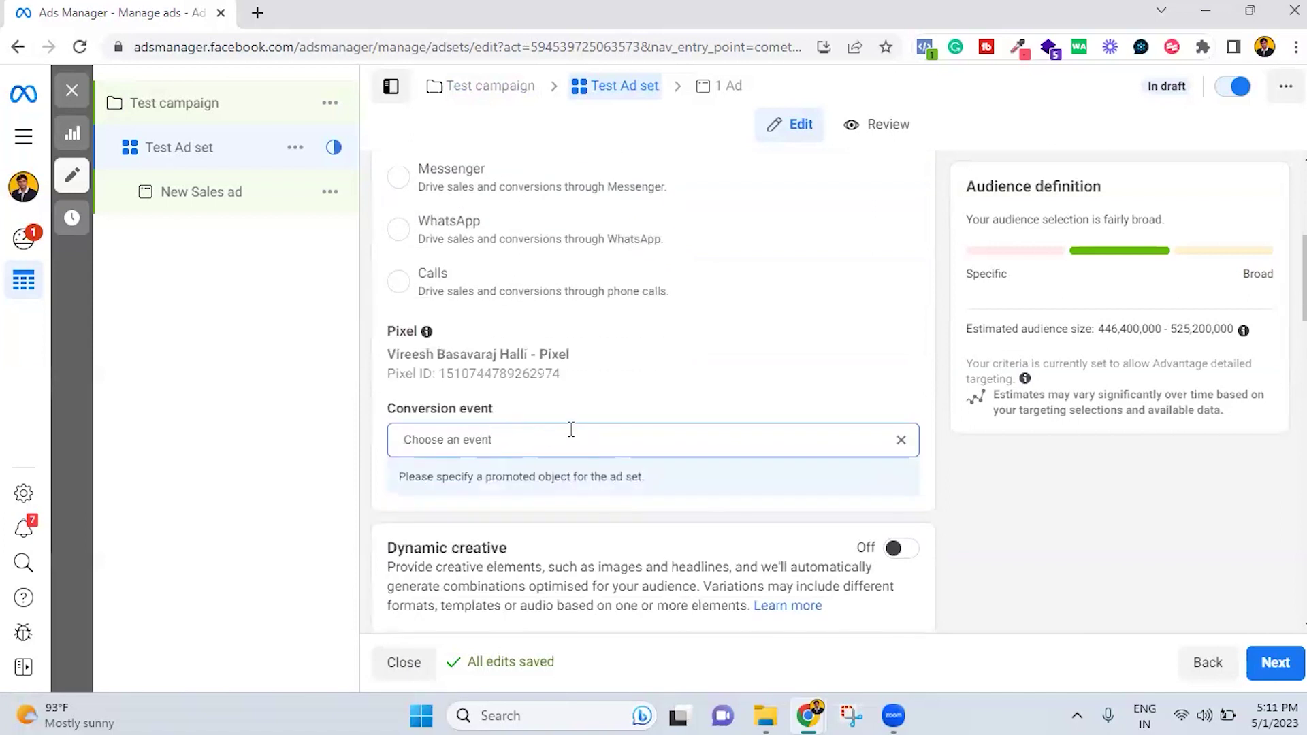
{"action": "left_click", "coordinate": [572, 432]}
{"action": "scroll", "coordinate": [633, 560], "scroll_direction": "down", "scroll_amount": 3}
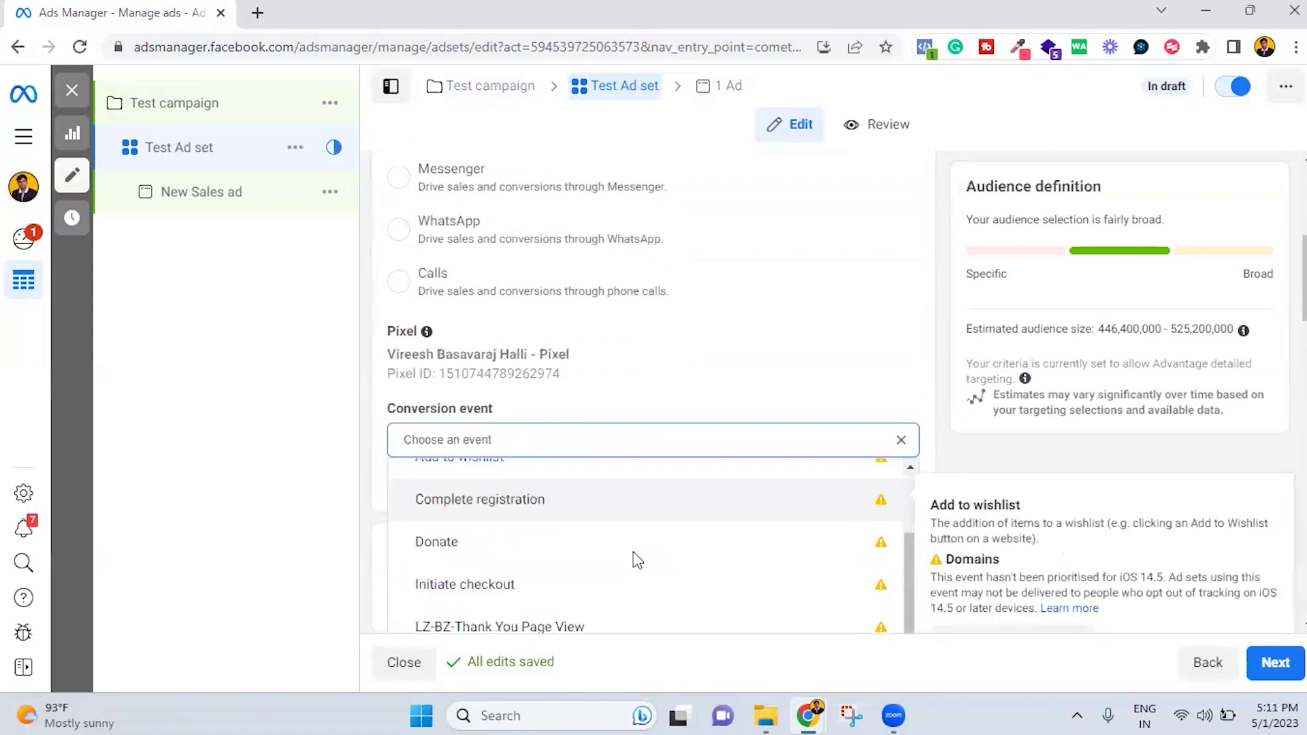
{"action": "scroll", "coordinate": [635, 561], "scroll_direction": "up", "scroll_amount": 1}
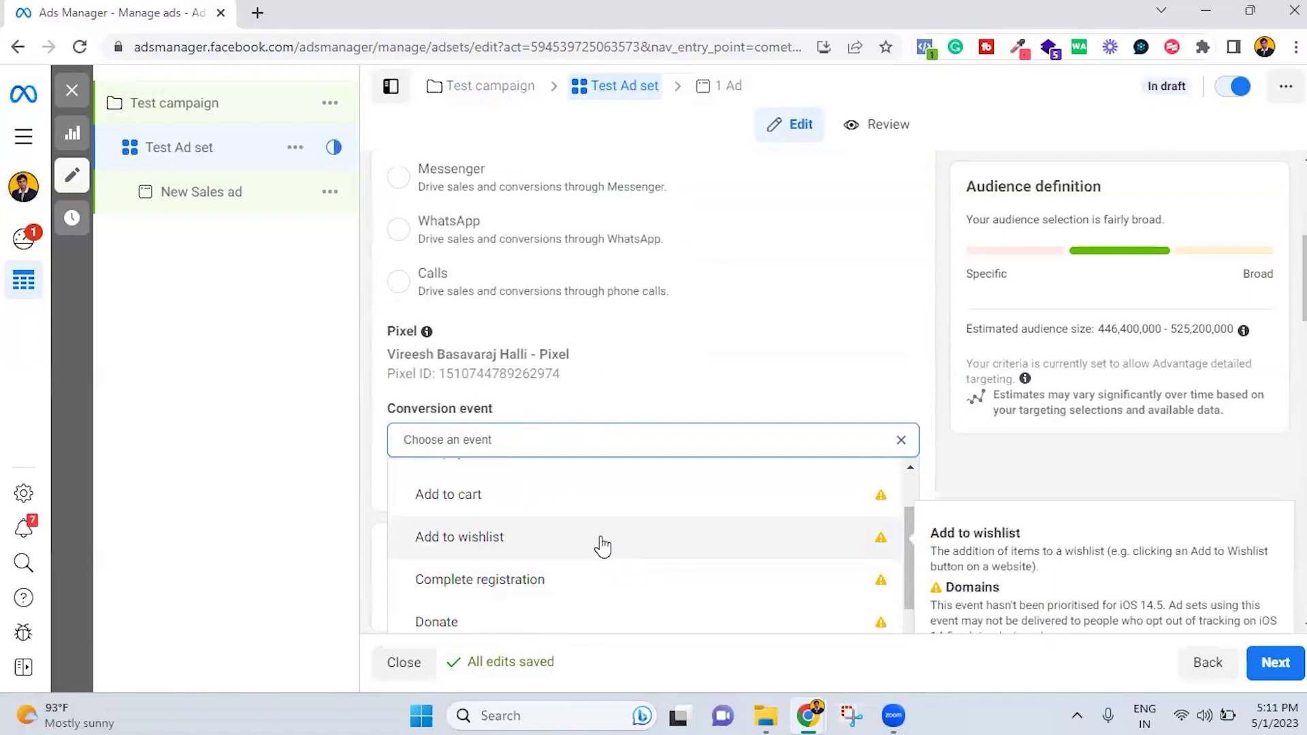
{"action": "scroll", "coordinate": [604, 551], "scroll_direction": "down", "scroll_amount": 2}
{"action": "scroll", "coordinate": [603, 555], "scroll_direction": "down", "scroll_amount": 1}
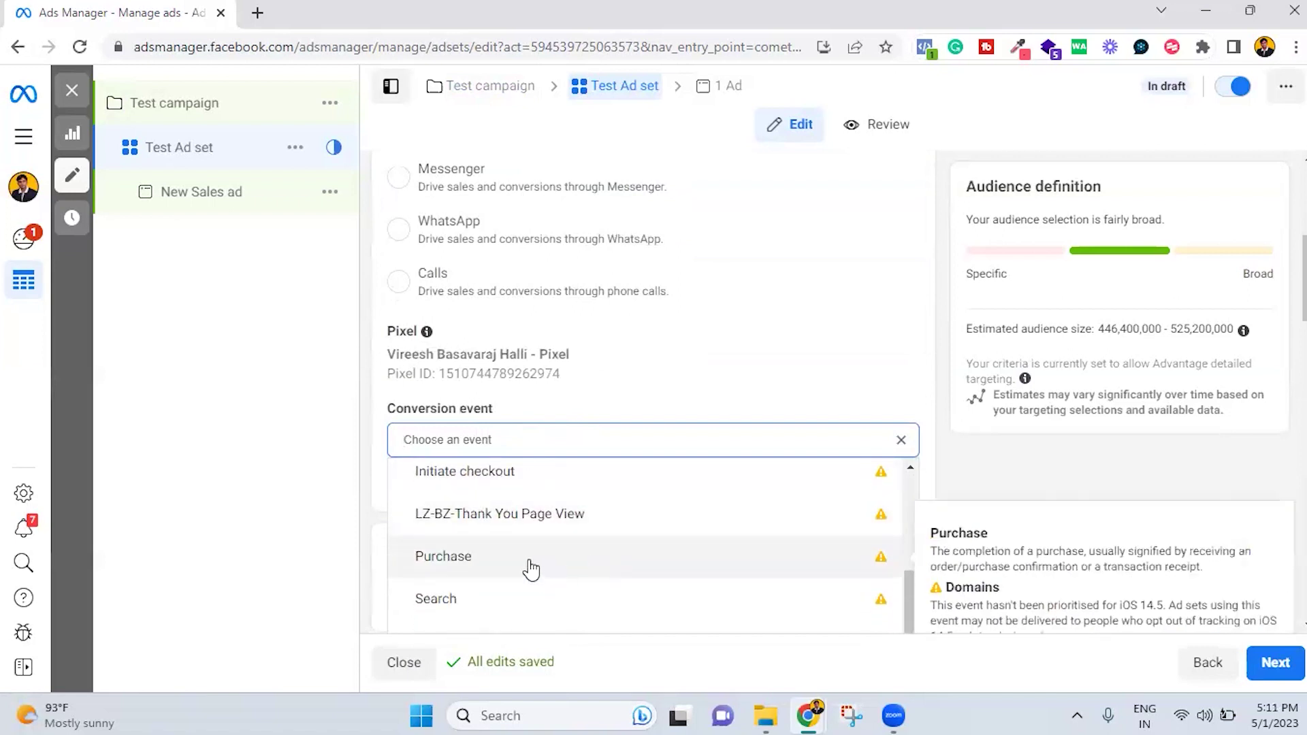
{"action": "scroll", "coordinate": [529, 561], "scroll_direction": "up", "scroll_amount": 5}
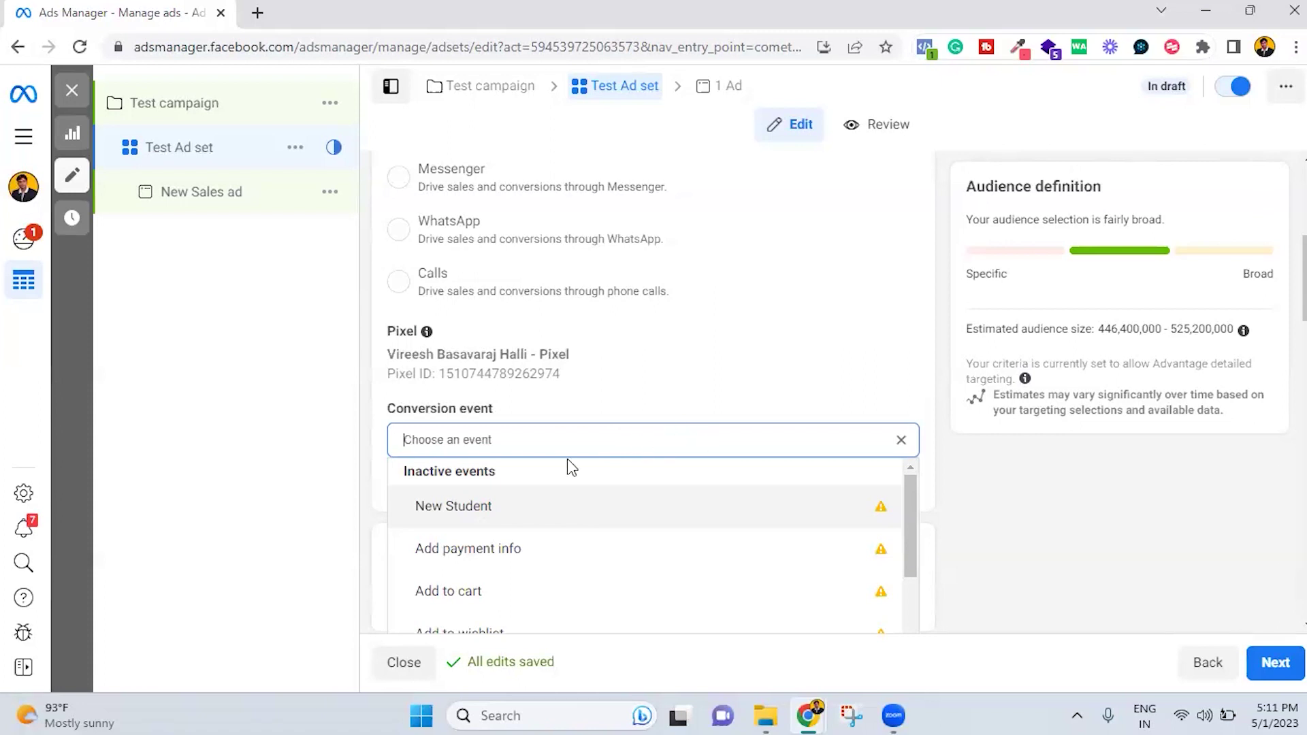
{"action": "left_click", "coordinate": [783, 358]}
Enable an end date in the ad set's schedule and set it to 30/5/2023
{"action": "scroll", "coordinate": [835, 472], "scroll_direction": "down", "scroll_amount": 4}
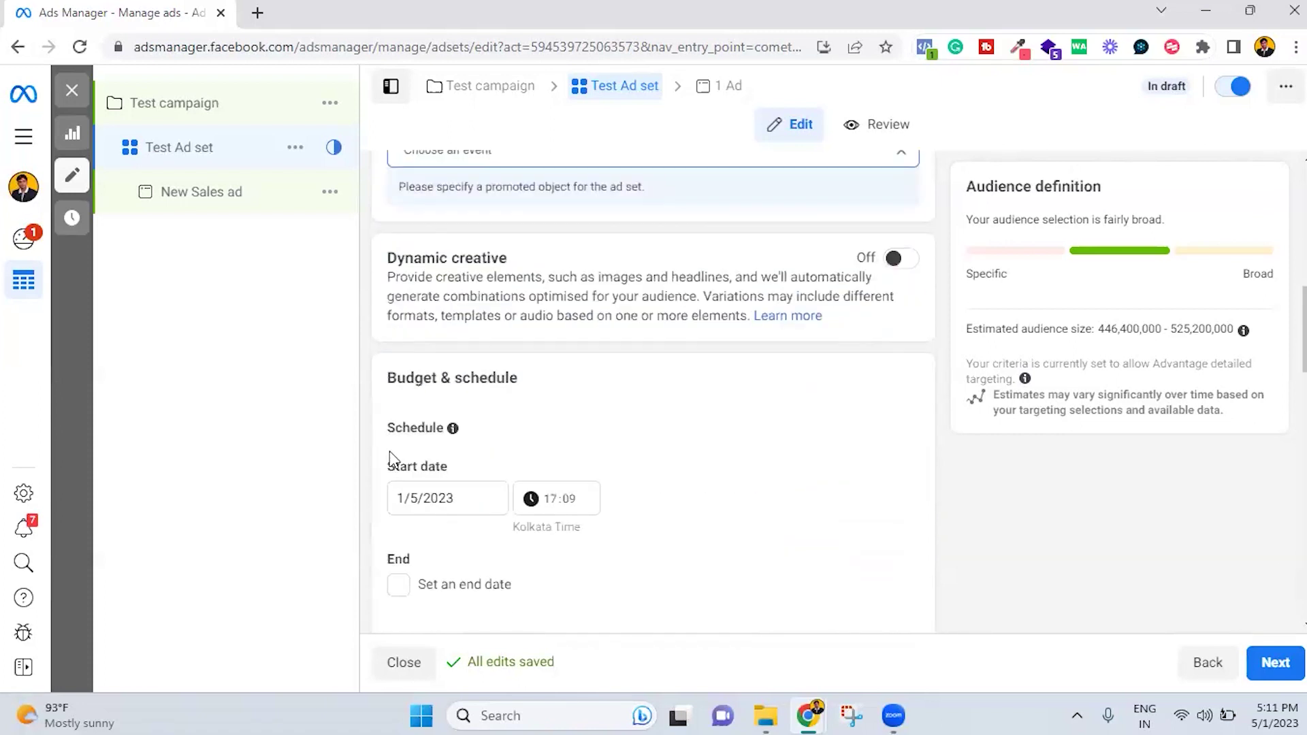
{"action": "scroll", "coordinate": [408, 408], "scroll_direction": "down", "scroll_amount": 1}
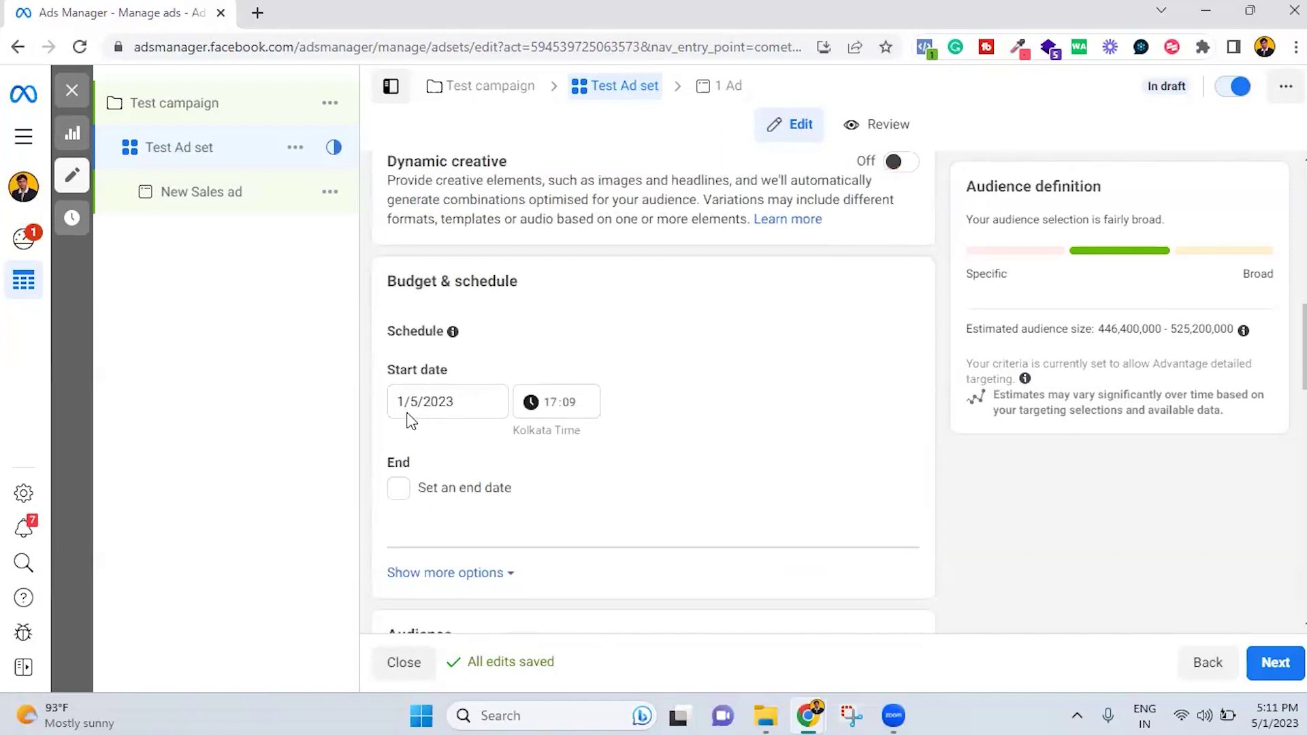
{"action": "left_click", "coordinate": [400, 490]}
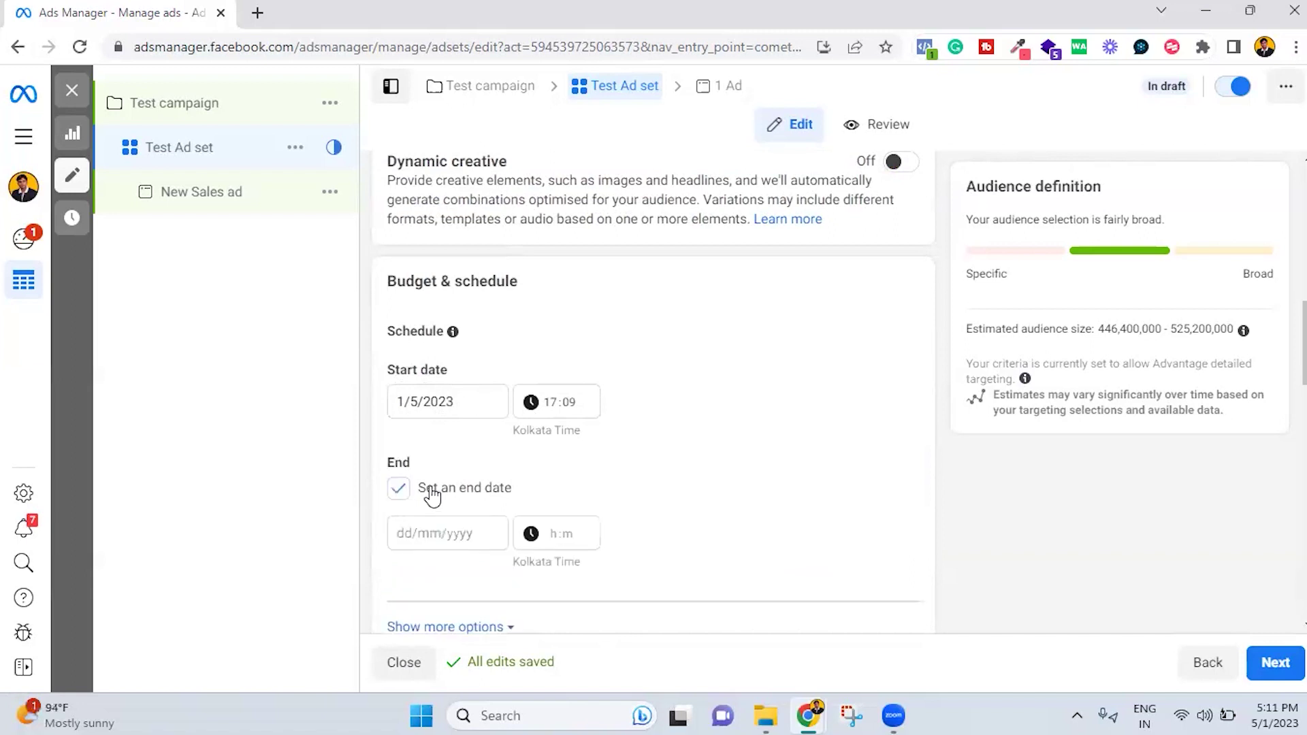
{"action": "left_click", "coordinate": [451, 534]}
{"action": "left_click", "coordinate": [471, 463]}
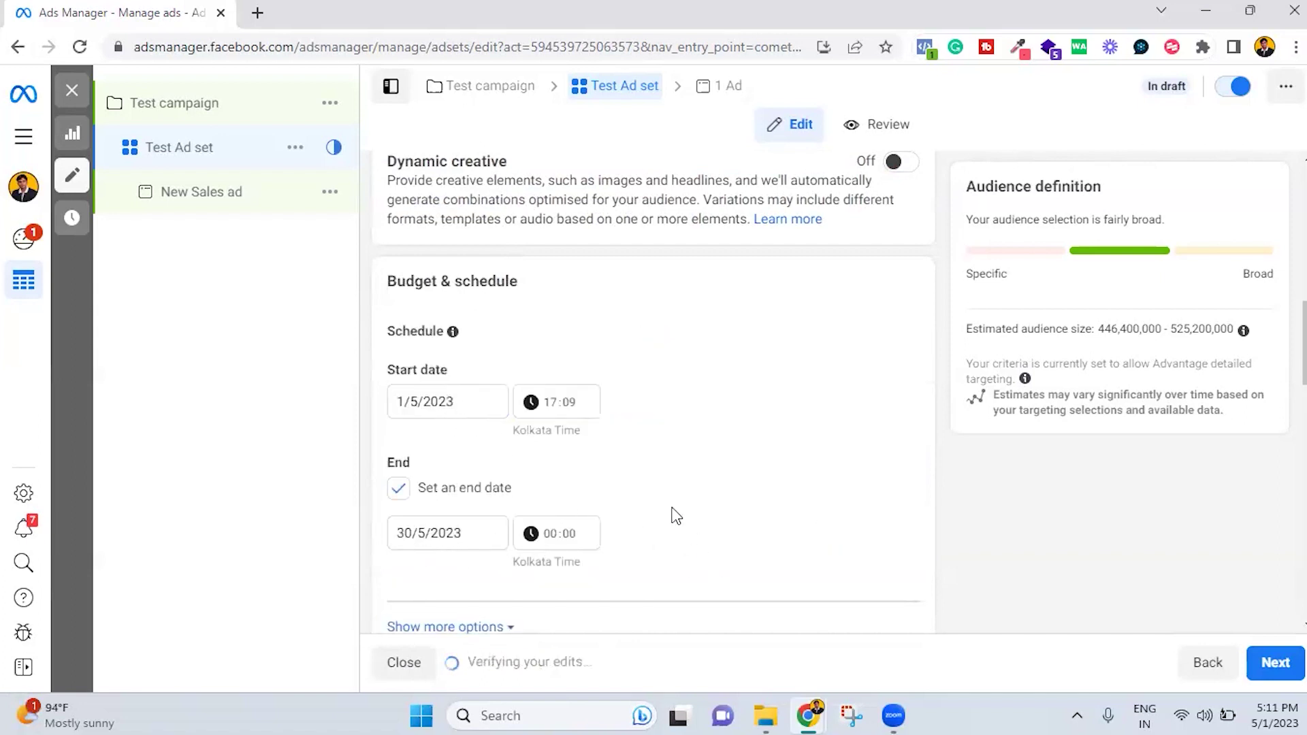
Switch the ad set to a saved audience, choose "Ghandhari vidye audience", and review its targeting details
{"action": "scroll", "coordinate": [633, 447], "scroll_direction": "down", "scroll_amount": 5}
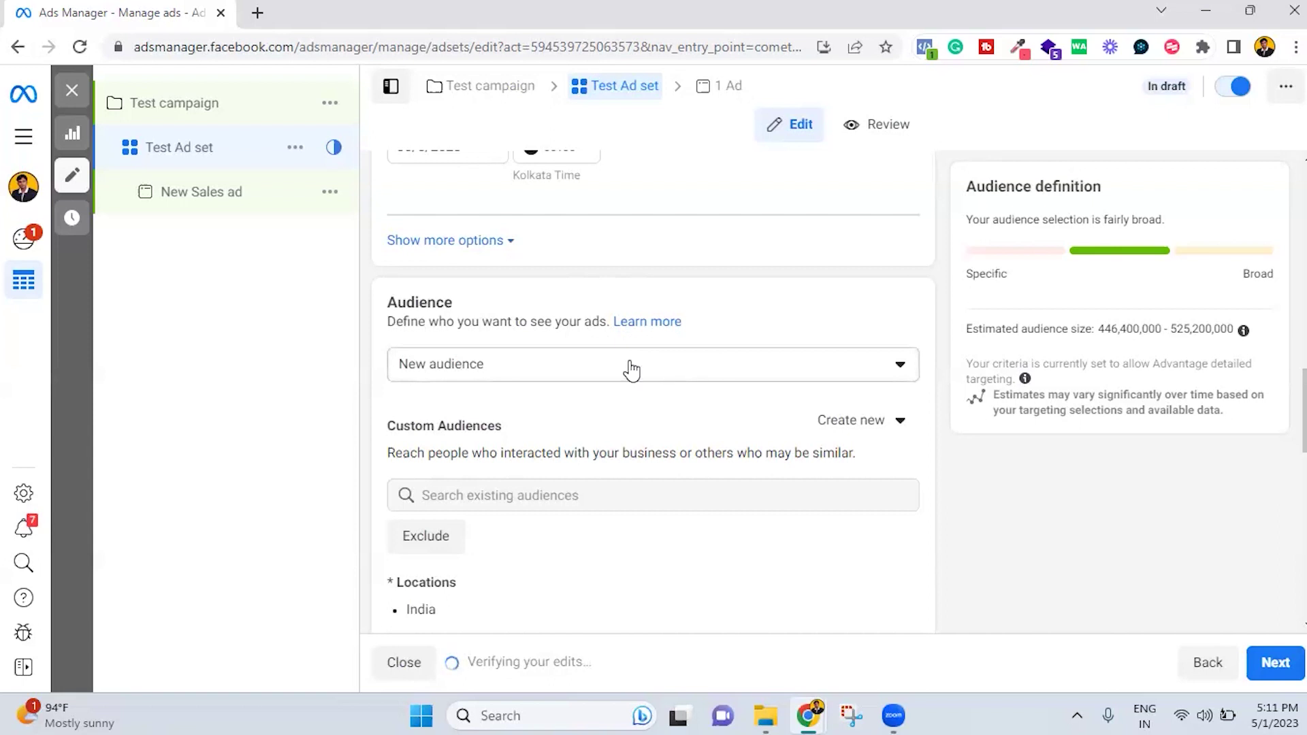
{"action": "left_click", "coordinate": [735, 374]}
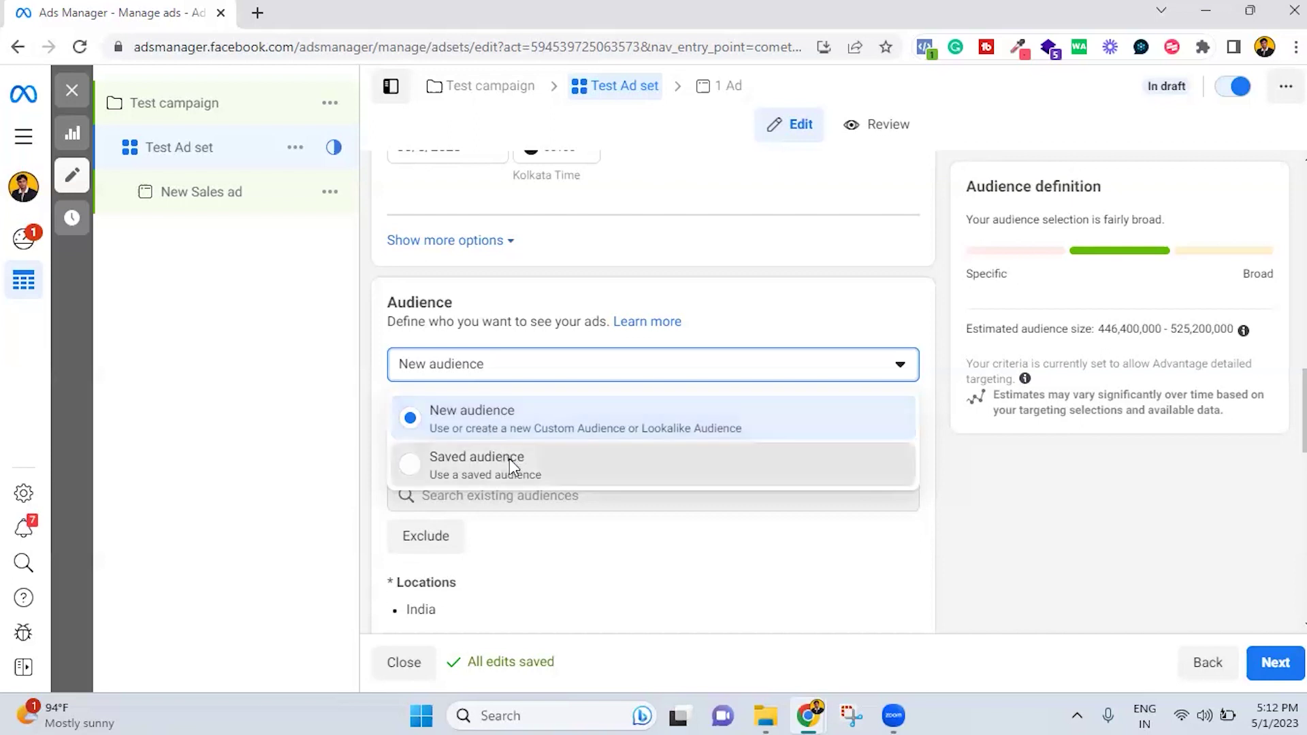
{"action": "left_click", "coordinate": [509, 458]}
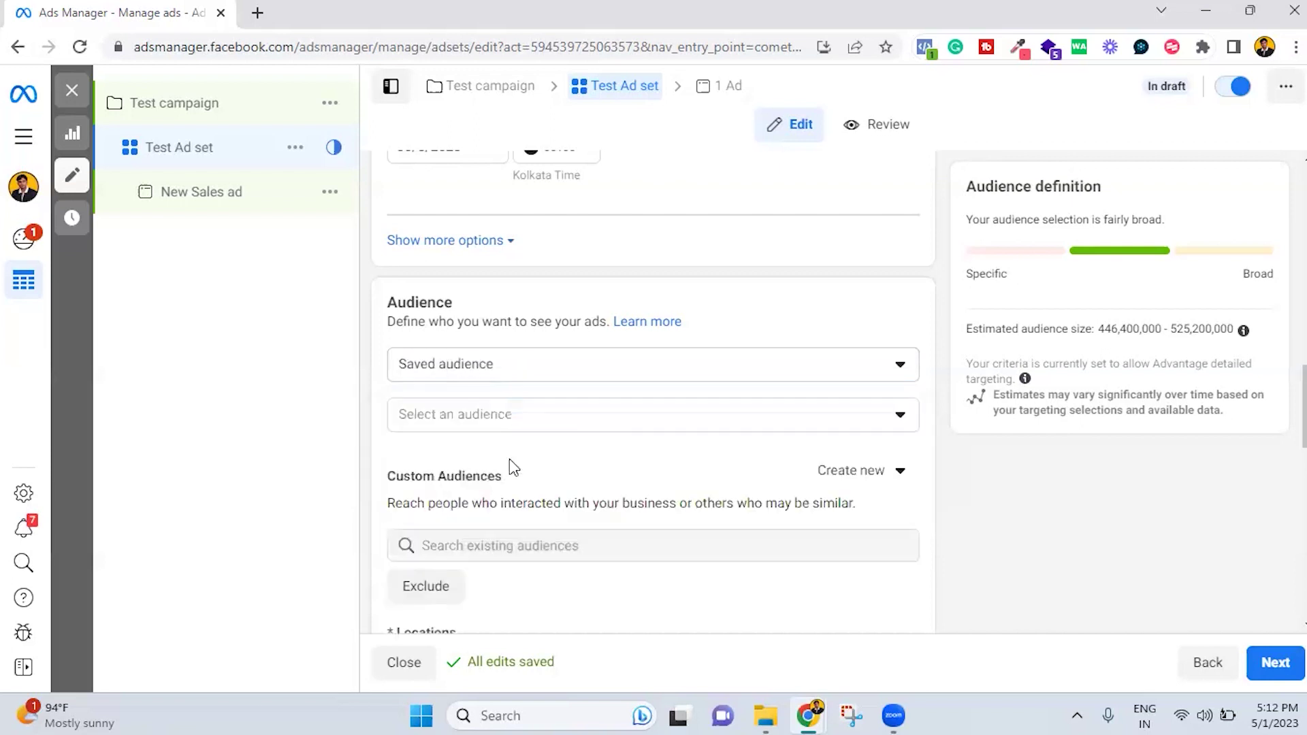
{"action": "left_click", "coordinate": [518, 421]}
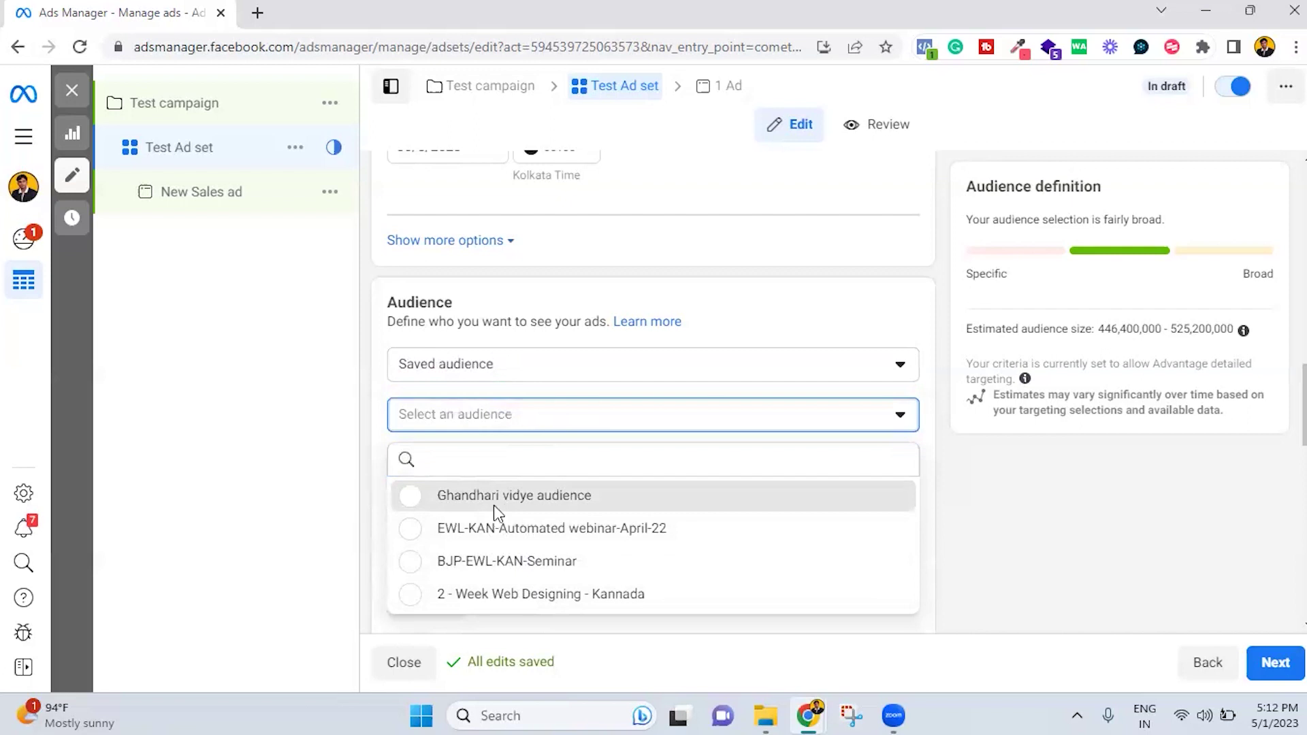
{"action": "left_click", "coordinate": [494, 507]}
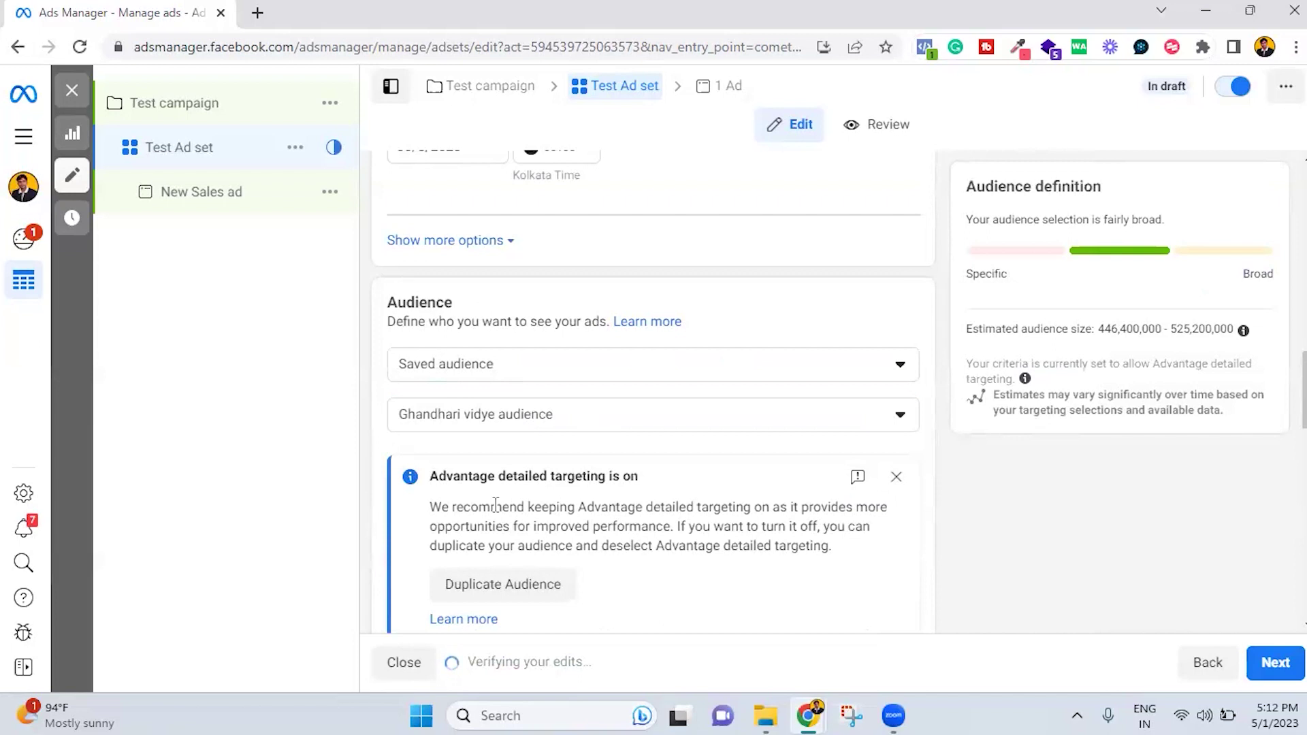
{"action": "scroll", "coordinate": [725, 496], "scroll_direction": "down", "scroll_amount": 4}
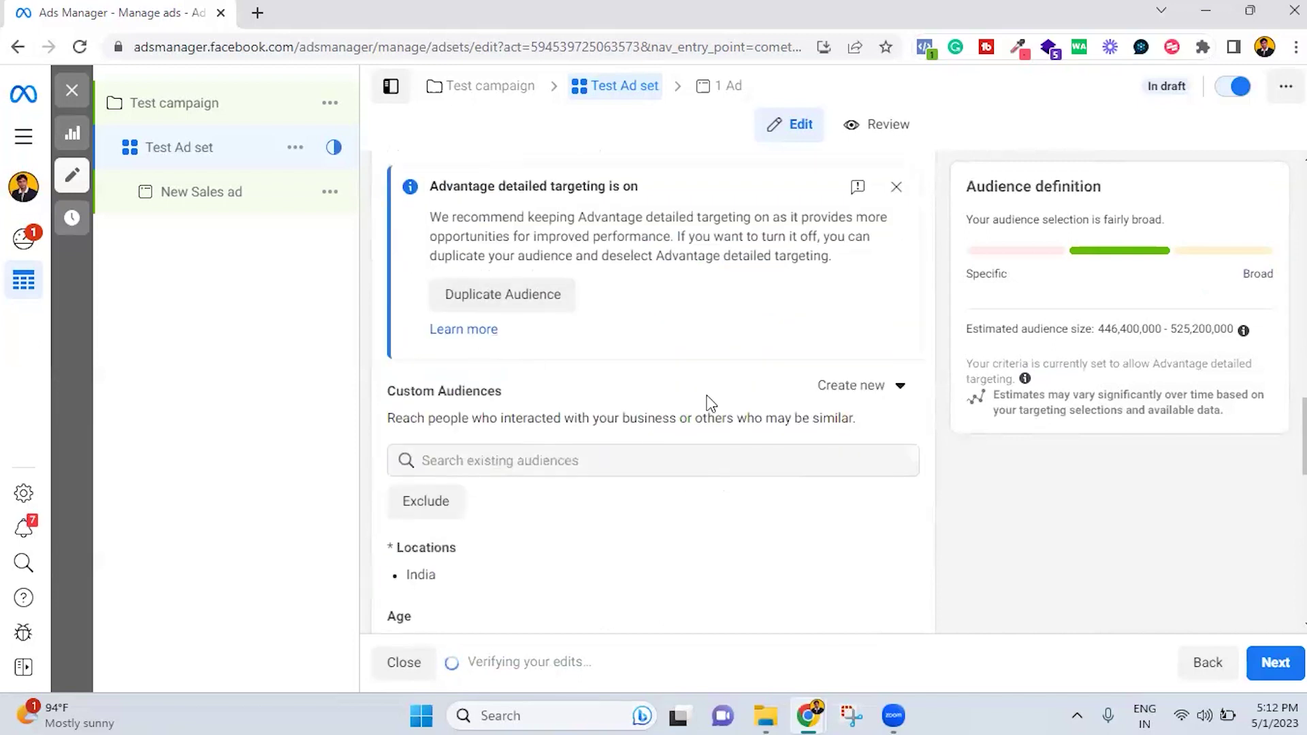
{"action": "scroll", "coordinate": [1175, 458], "scroll_direction": "up", "scroll_amount": 3}
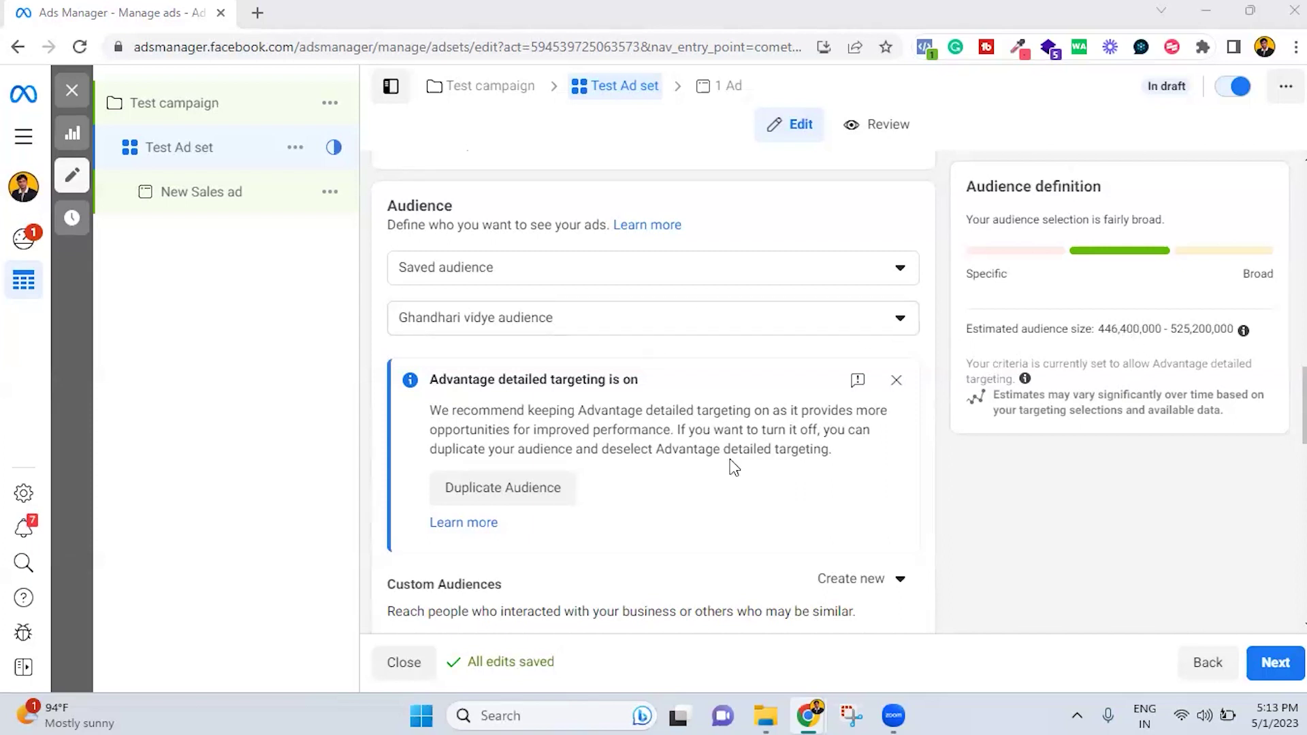
{"action": "scroll", "coordinate": [700, 487], "scroll_direction": "down", "scroll_amount": 5}
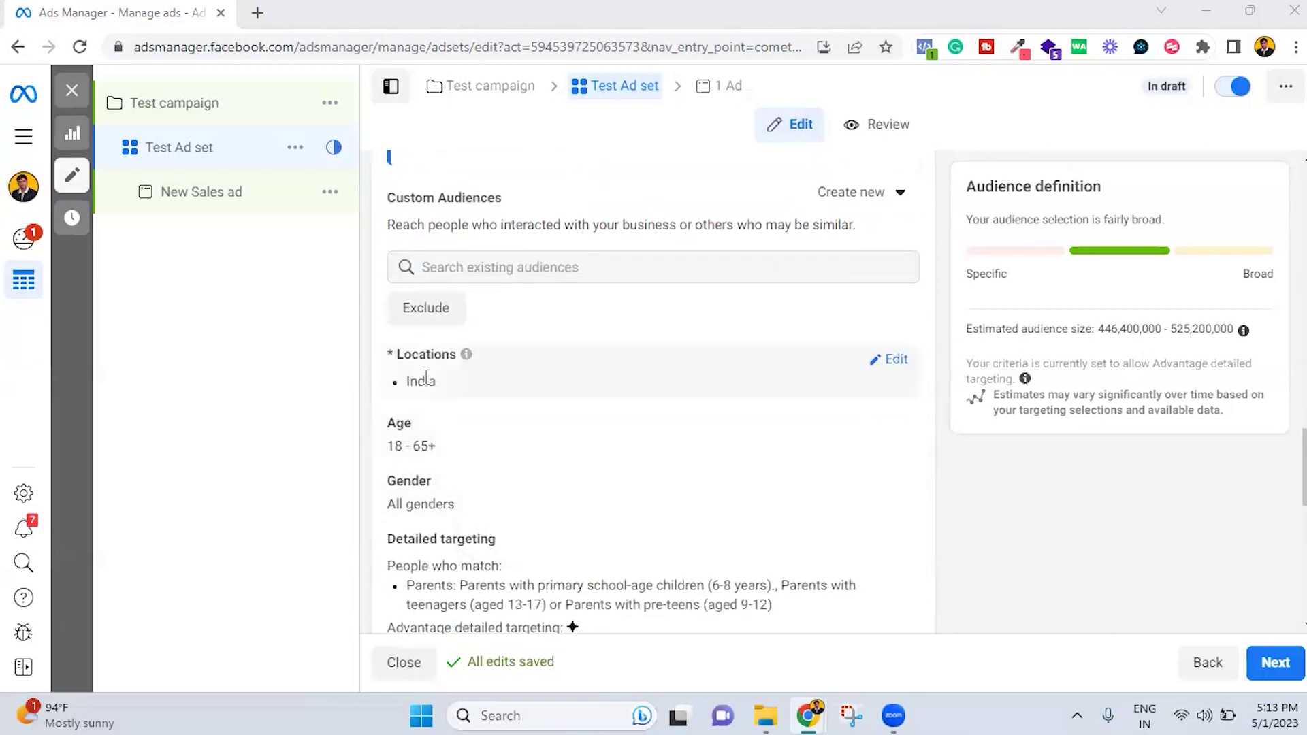
Review the saved audience's location, age, gender and detailed targeting, plus the ad set's placements and optimisation settings
{"action": "scroll", "coordinate": [603, 431], "scroll_direction": "down", "scroll_amount": 3}
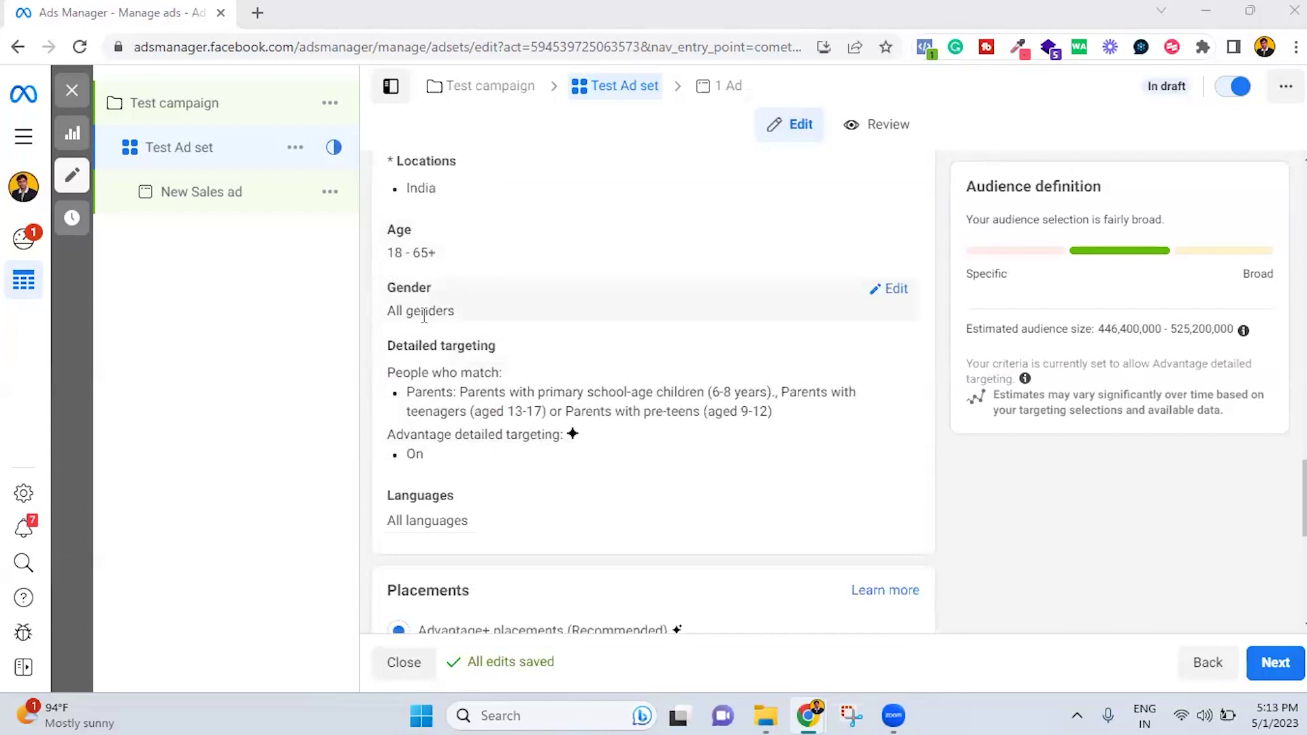
{"action": "scroll", "coordinate": [423, 314], "scroll_direction": "down", "scroll_amount": 1}
{"action": "scroll", "coordinate": [594, 350], "scroll_direction": "up", "scroll_amount": 4}
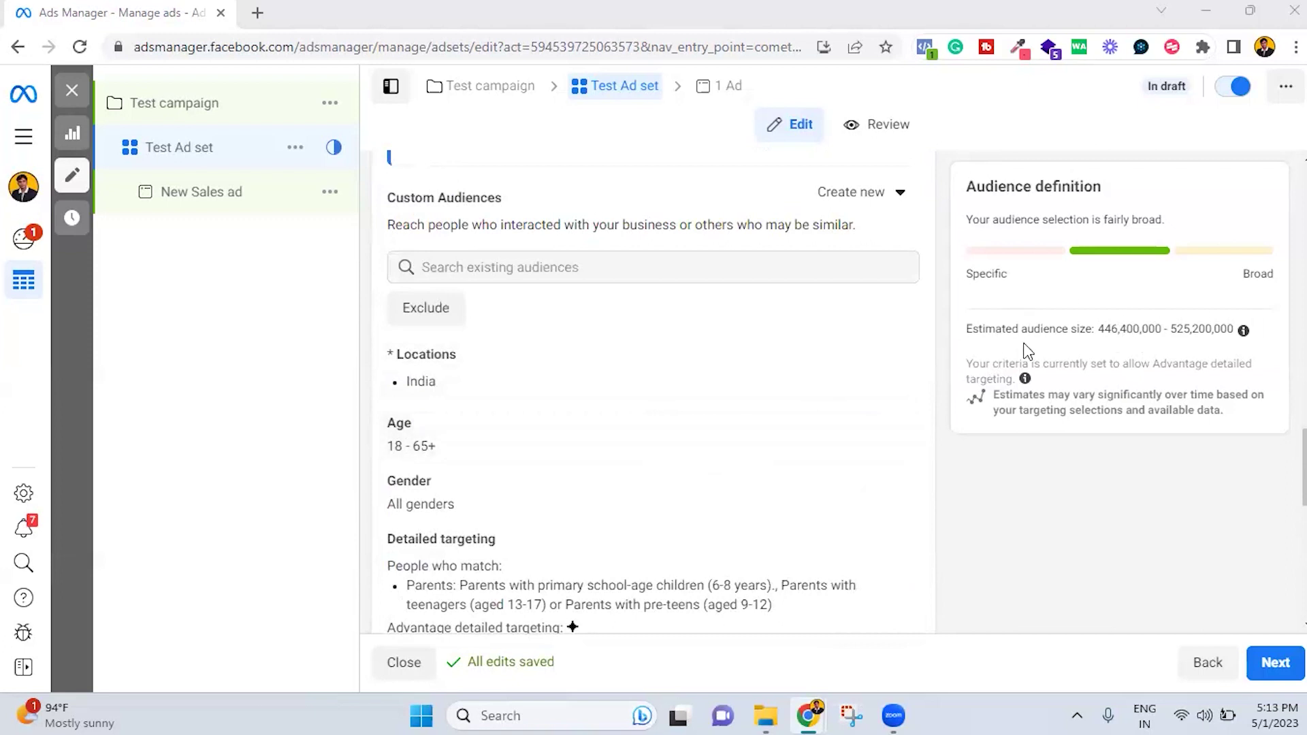
{"action": "scroll", "coordinate": [578, 430], "scroll_direction": "down", "scroll_amount": 3}
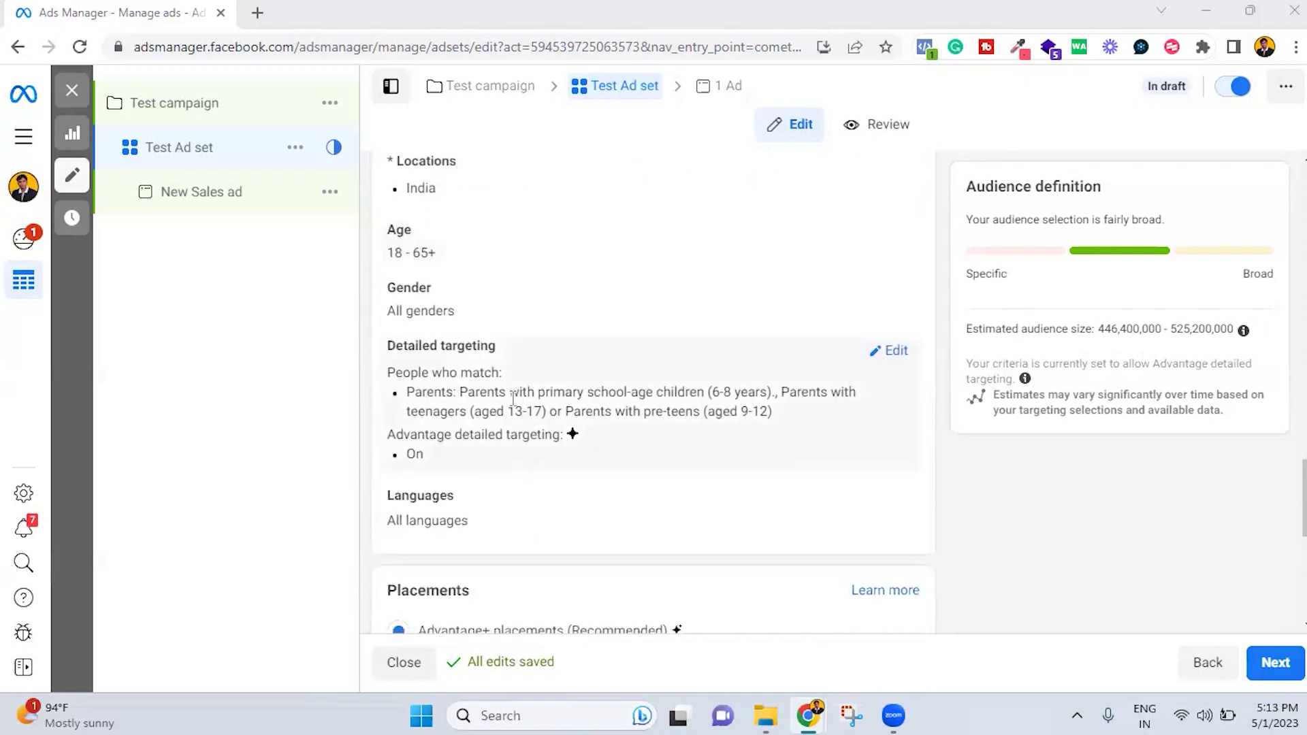
{"action": "scroll", "coordinate": [548, 387], "scroll_direction": "down", "scroll_amount": 3}
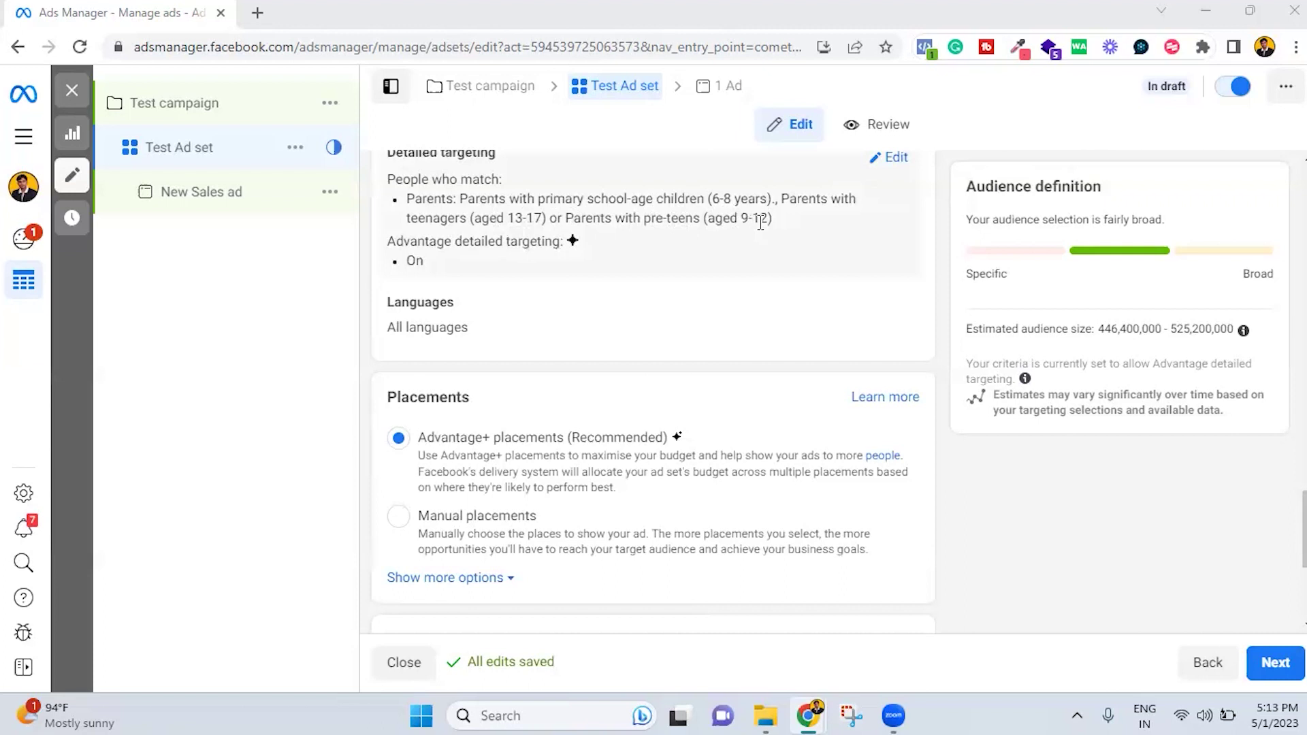
{"action": "scroll", "coordinate": [531, 280], "scroll_direction": "up", "scroll_amount": 2}
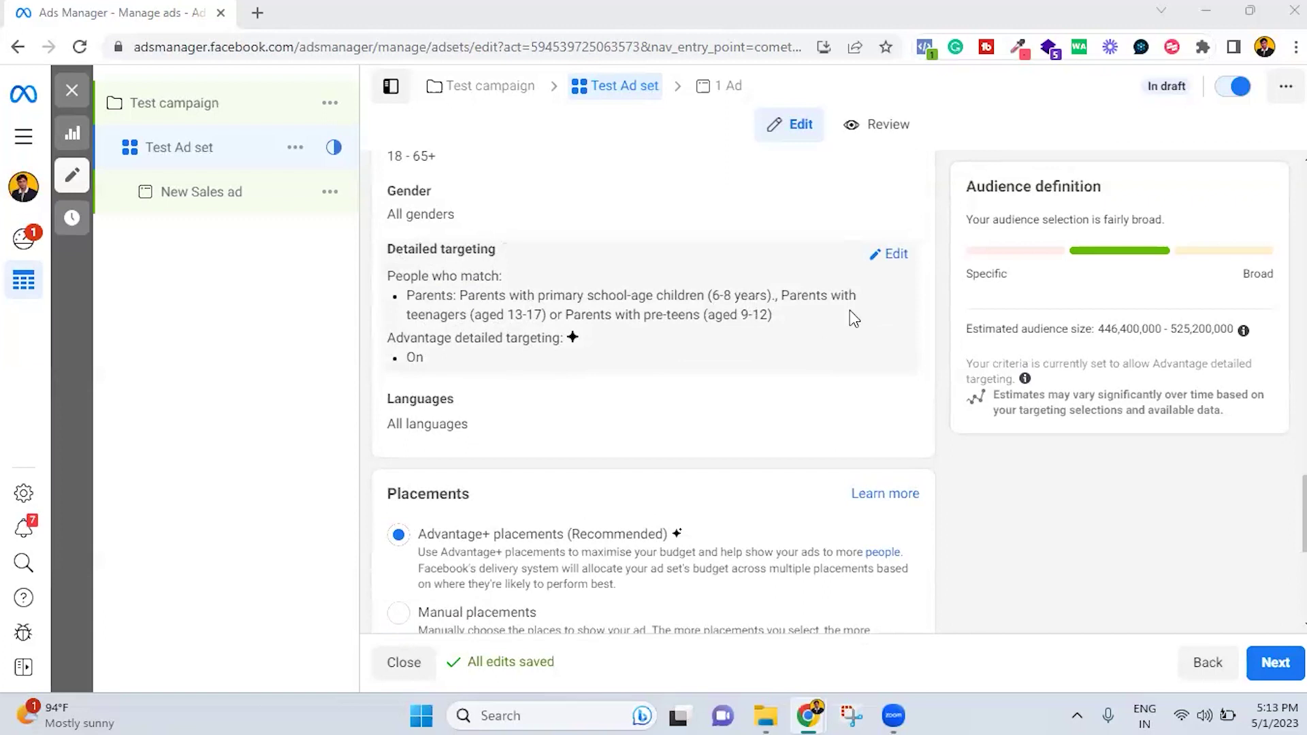
{"action": "scroll", "coordinate": [851, 317], "scroll_direction": "down", "scroll_amount": 4}
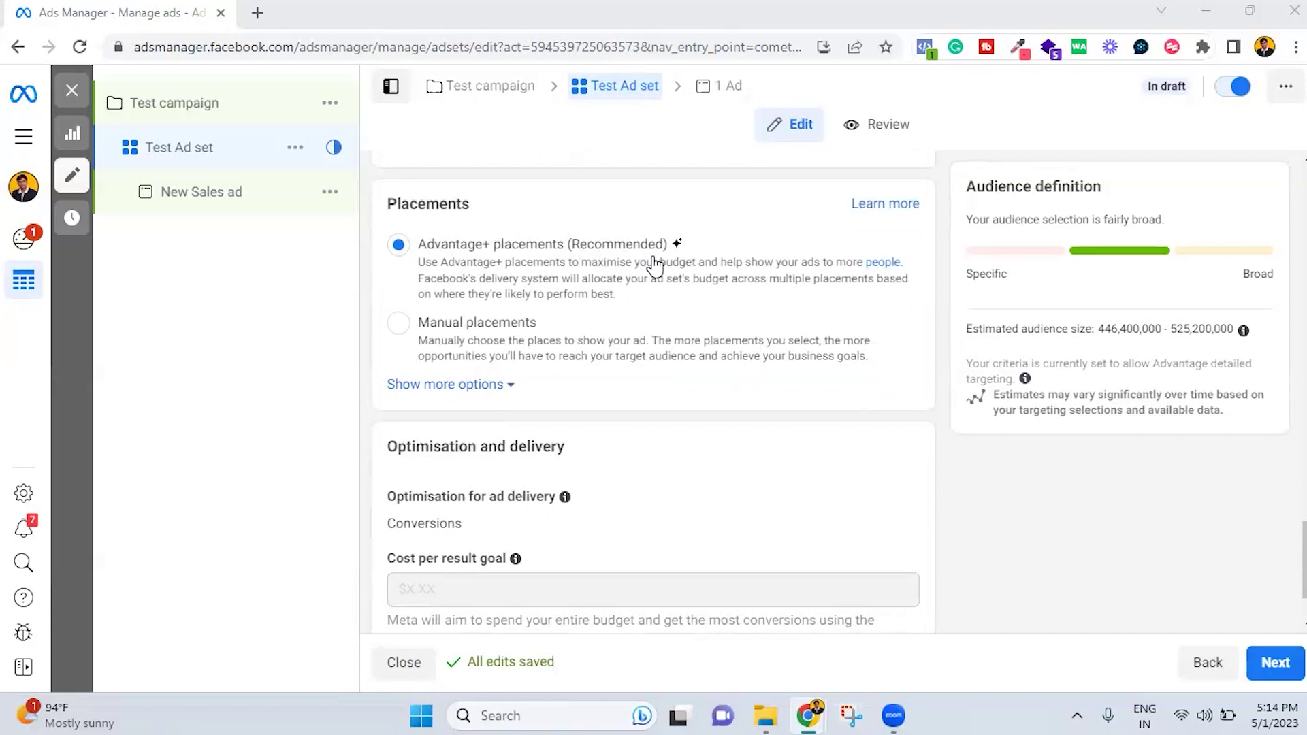
{"action": "scroll", "coordinate": [655, 265], "scroll_direction": "down", "scroll_amount": 2}
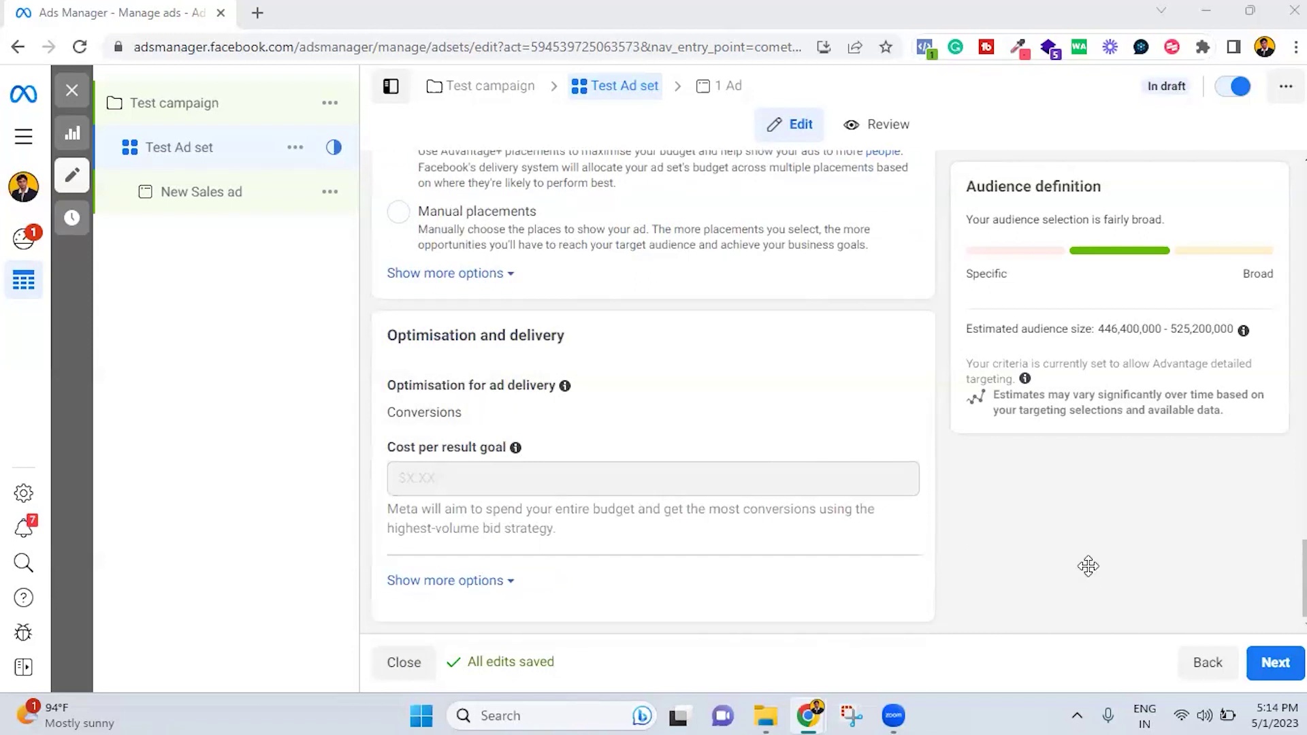
Proceed to the ad level and rename the ad as "Test Ad"
{"action": "left_click", "coordinate": [1275, 662]}
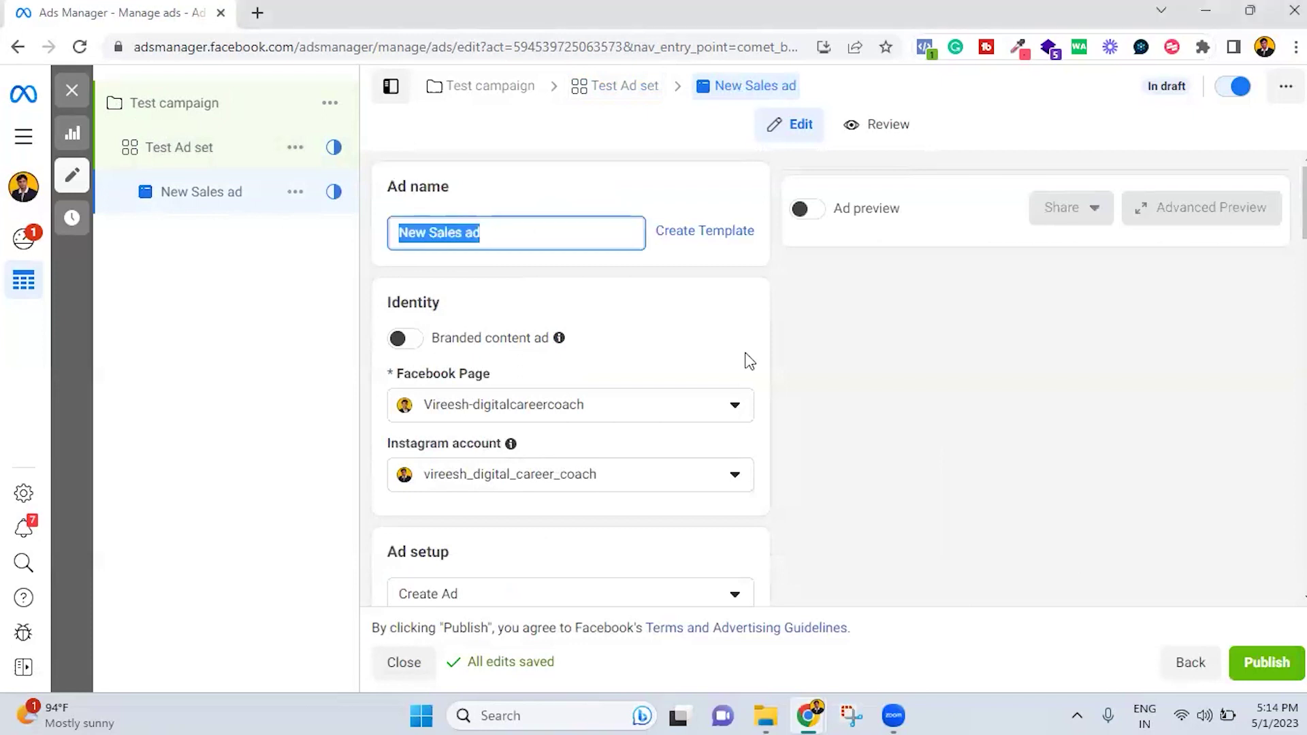
{"action": "type", "text": "Test a"}
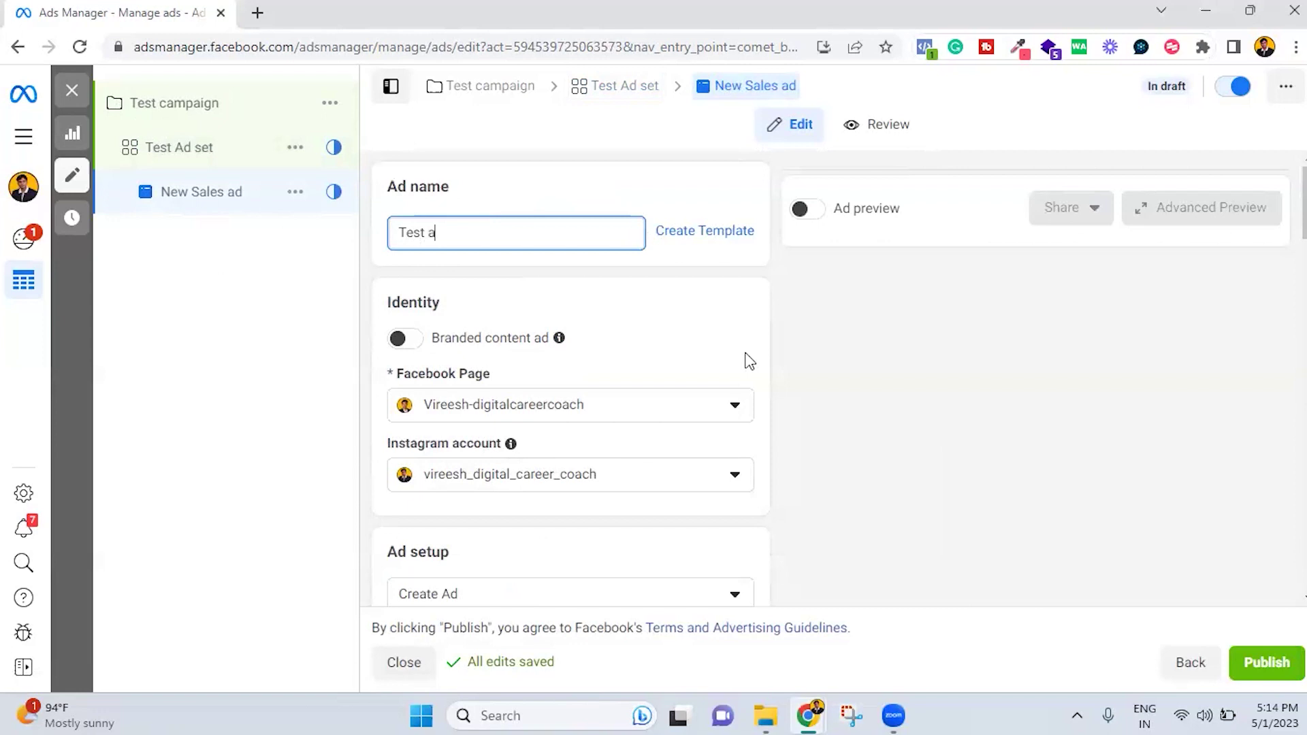
{"action": "type", "text": "Ad"}
Check the ad's identity and creative source, and choose Single image or video as its format
{"action": "scroll", "coordinate": [496, 417], "scroll_direction": "down", "scroll_amount": 3}
{"action": "scroll", "coordinate": [541, 353], "scroll_direction": "up", "scroll_amount": 1}
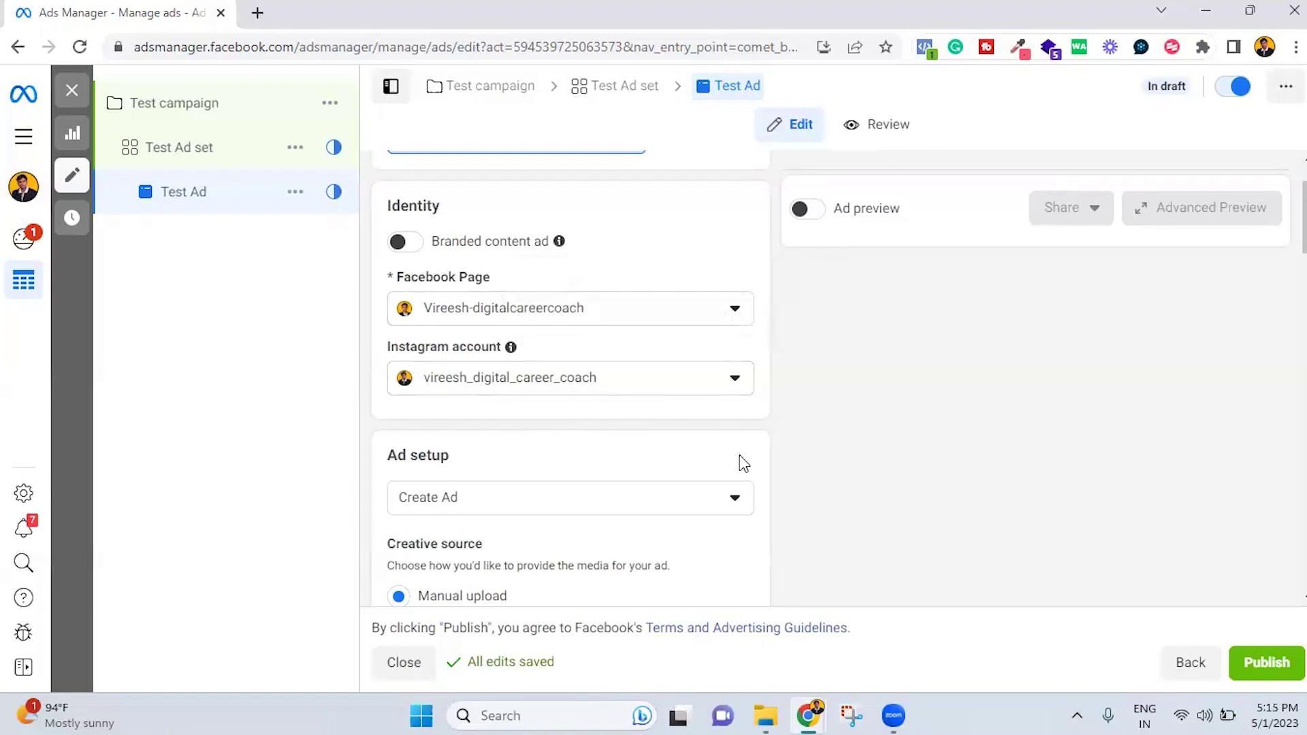
{"action": "scroll", "coordinate": [739, 454], "scroll_direction": "down", "scroll_amount": 3}
{"action": "scroll", "coordinate": [481, 279], "scroll_direction": "down", "scroll_amount": 2}
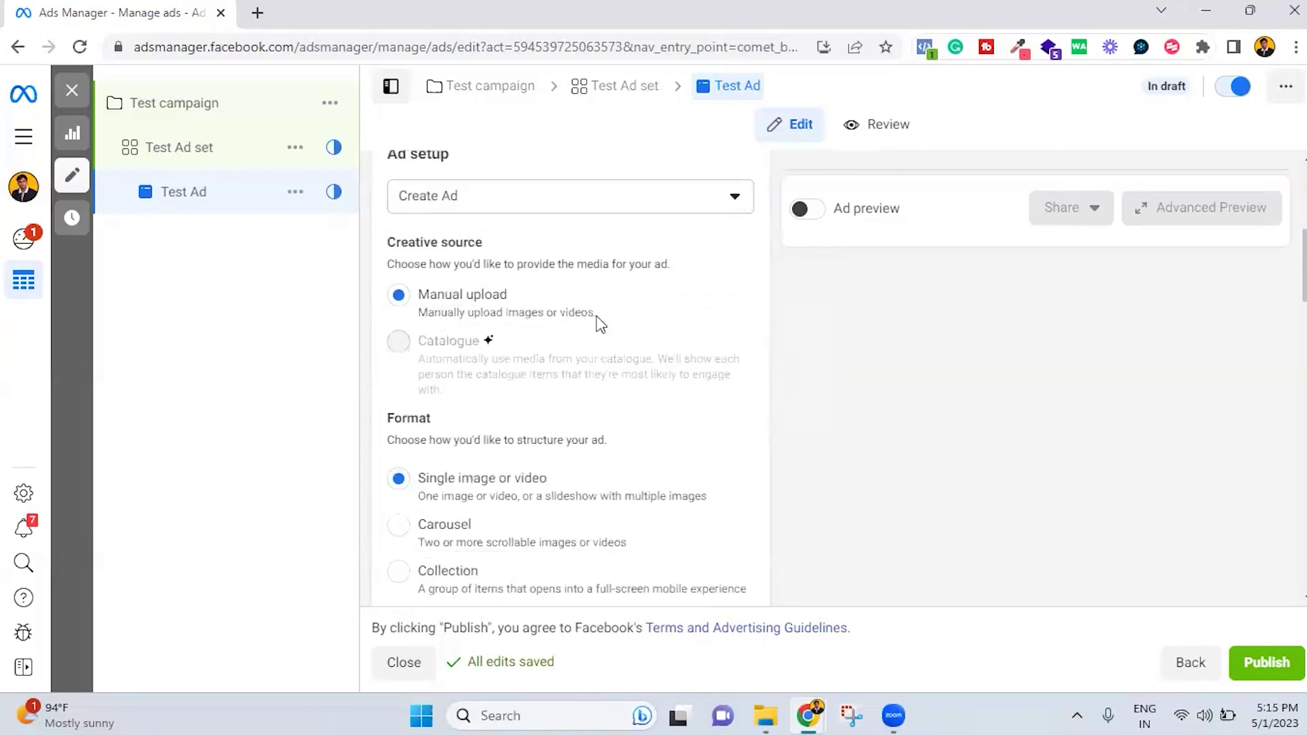
{"action": "scroll", "coordinate": [599, 323], "scroll_direction": "down", "scroll_amount": 1}
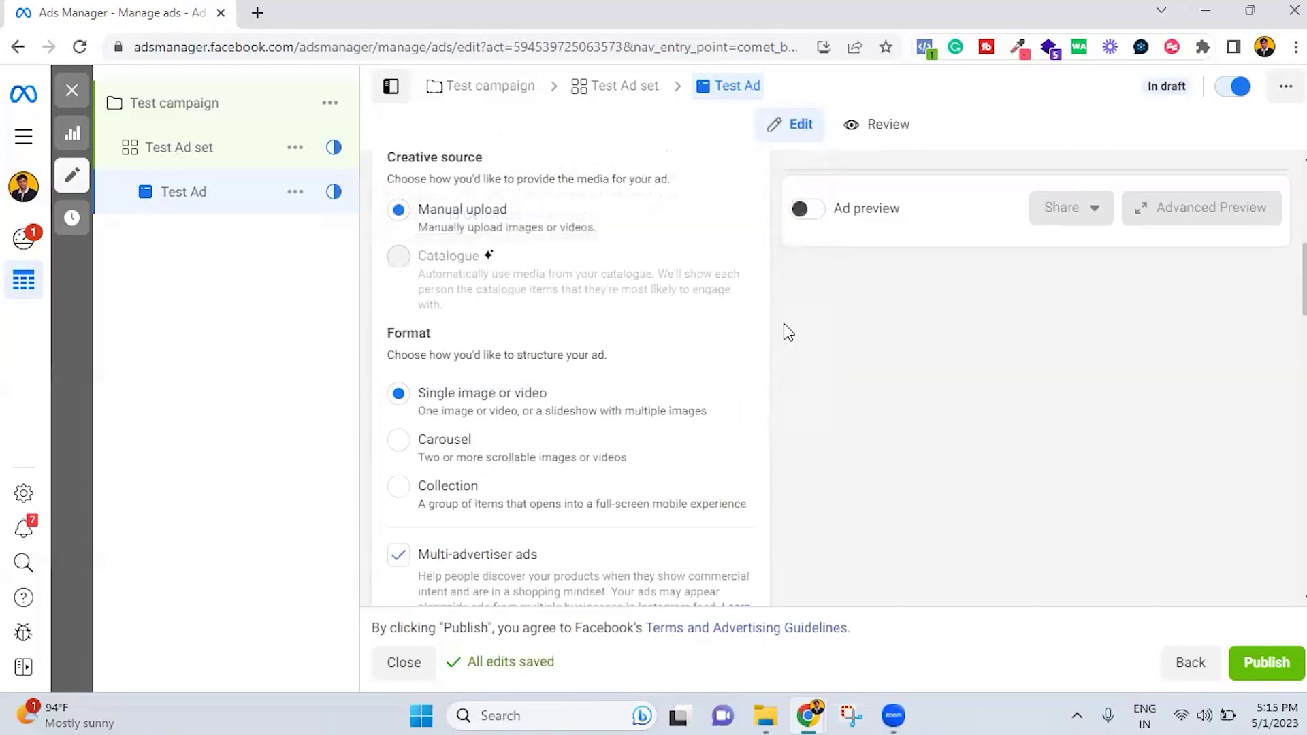
{"action": "scroll", "coordinate": [673, 384], "scroll_direction": "down", "scroll_amount": 1}
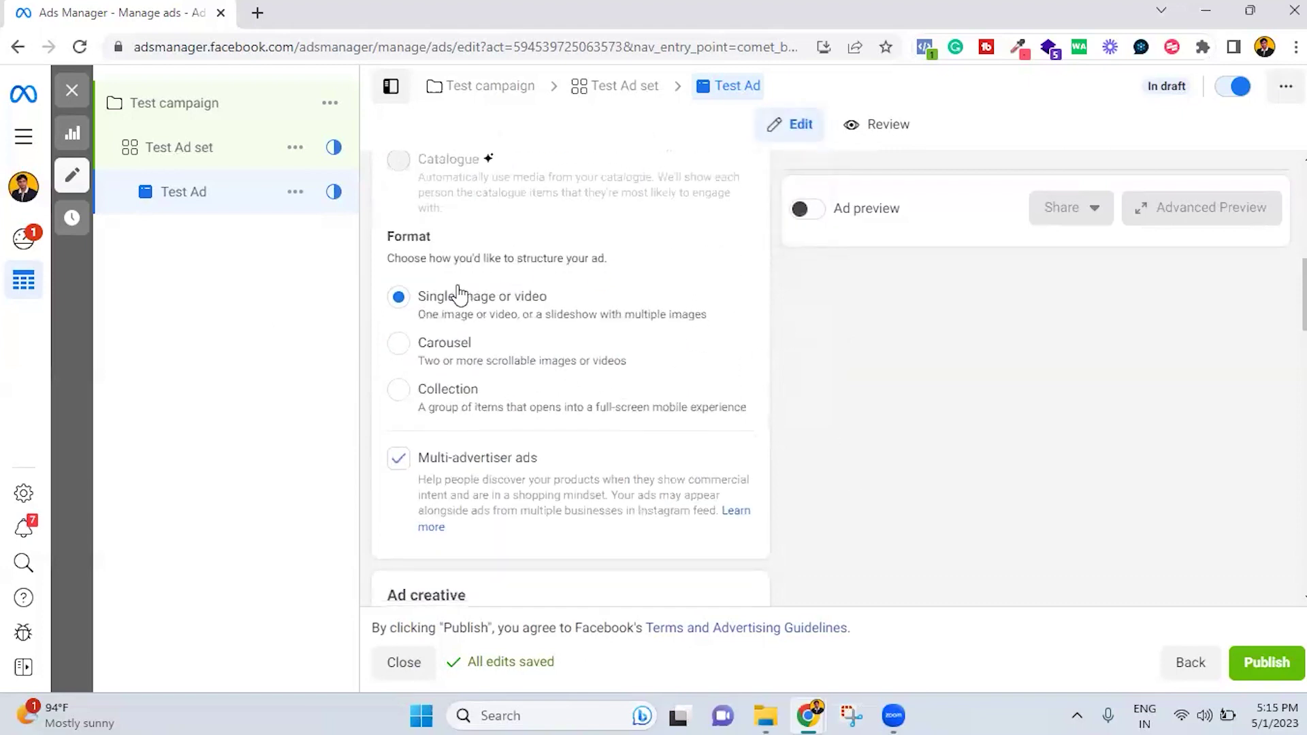
{"action": "left_click", "coordinate": [515, 313]}
Add the account image "DAYS (3).png" as the ad's media and proceed to its placement crops
{"action": "scroll", "coordinate": [680, 329], "scroll_direction": "down", "scroll_amount": 3}
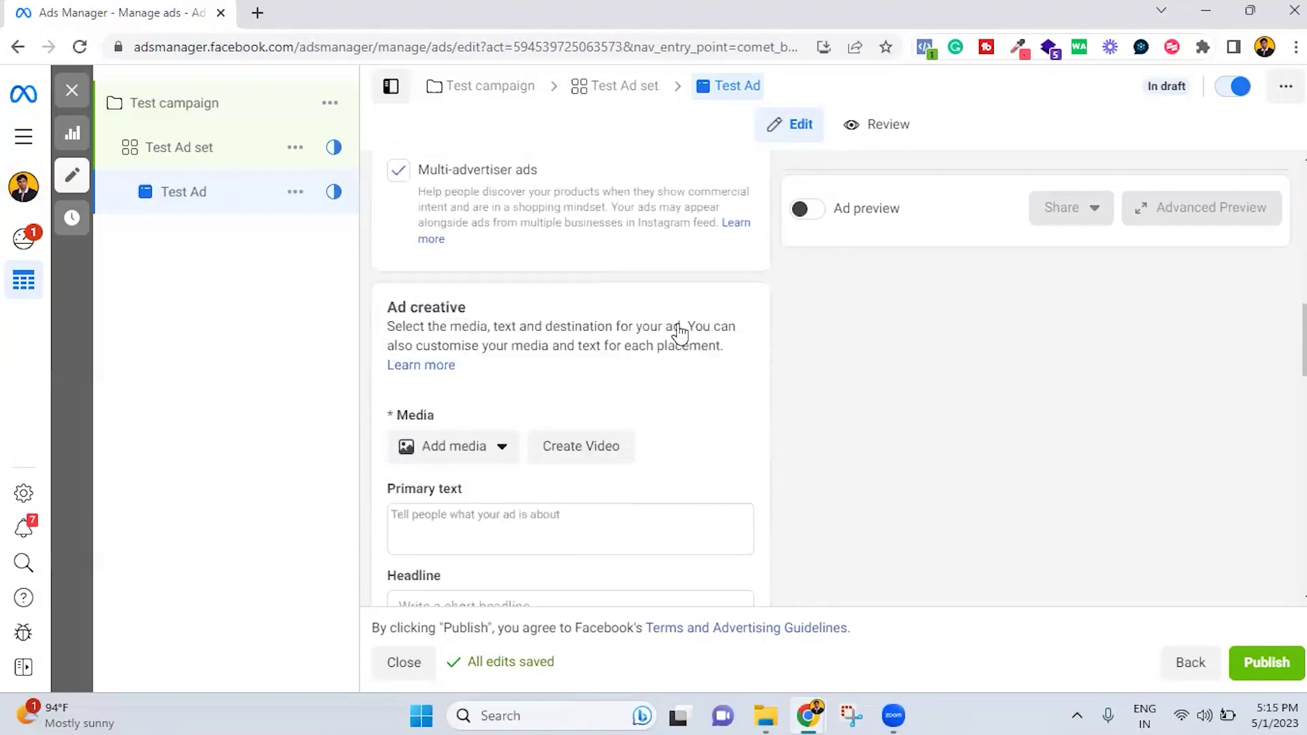
{"action": "scroll", "coordinate": [533, 358], "scroll_direction": "down", "scroll_amount": 2}
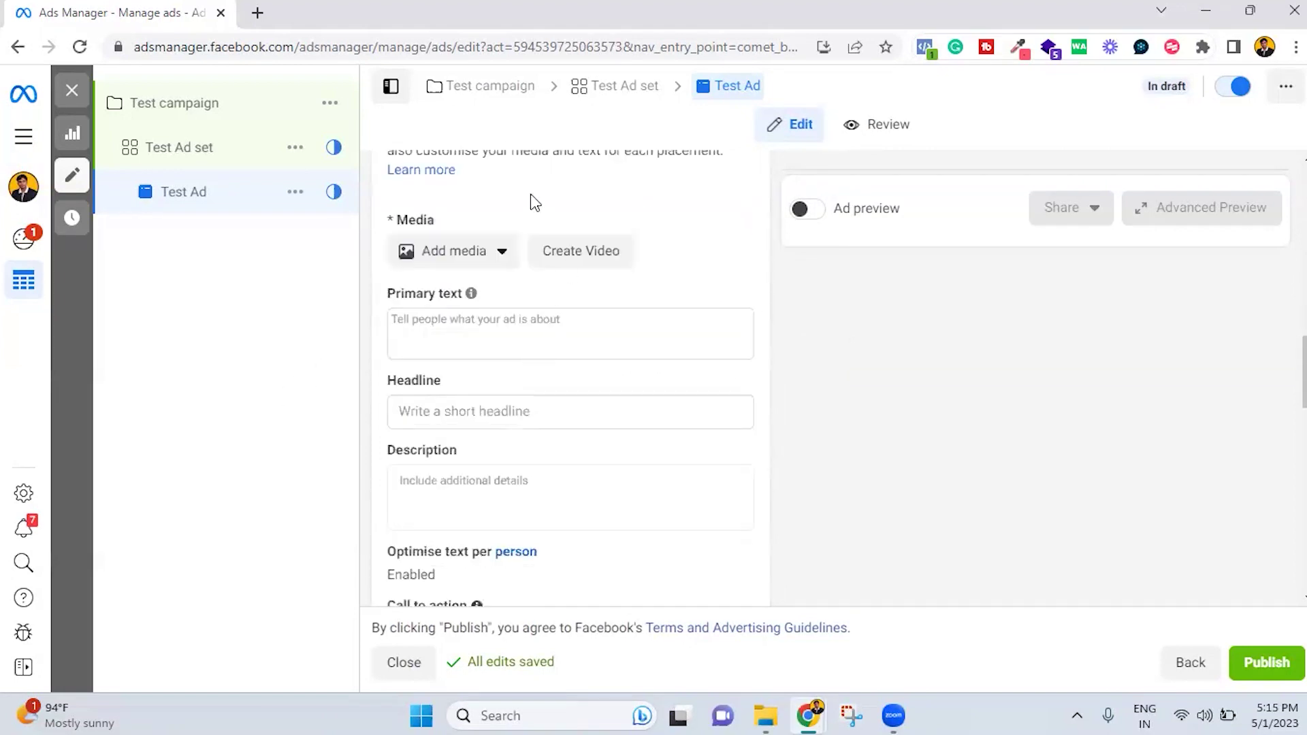
{"action": "left_click", "coordinate": [502, 255]}
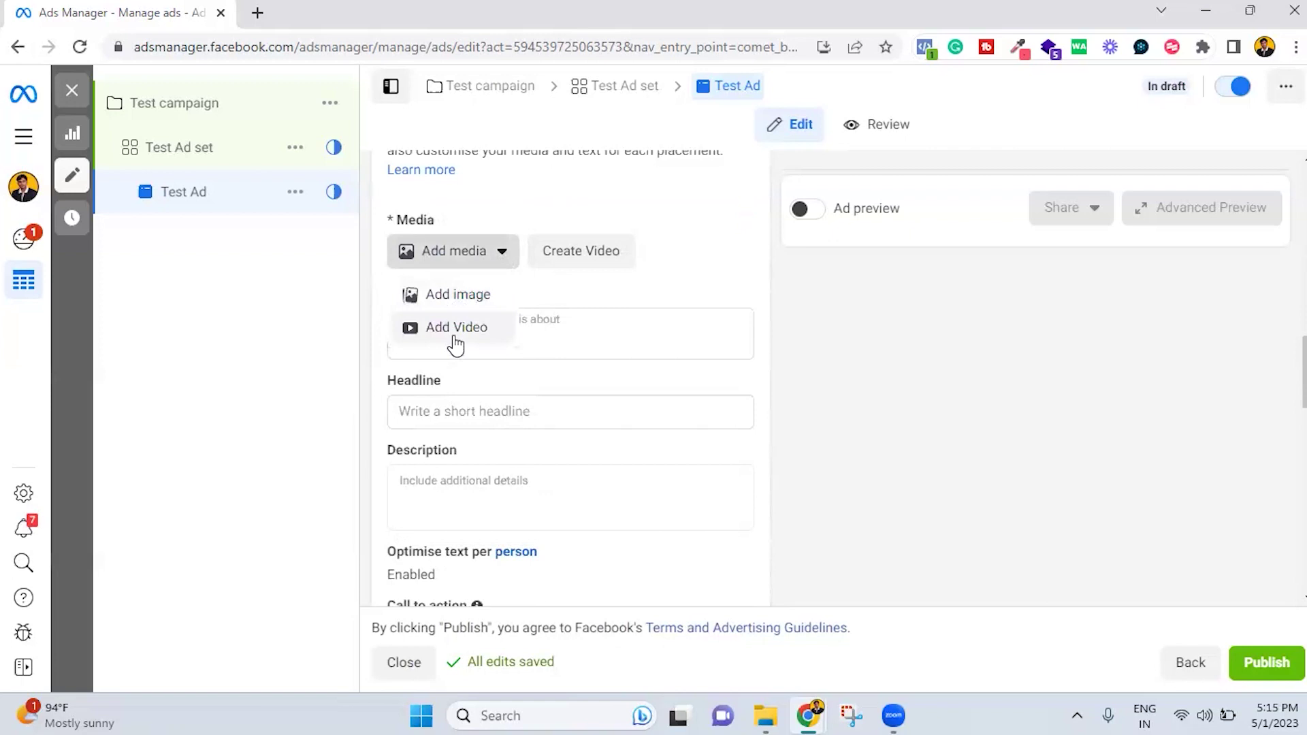
{"action": "left_click", "coordinate": [458, 296]}
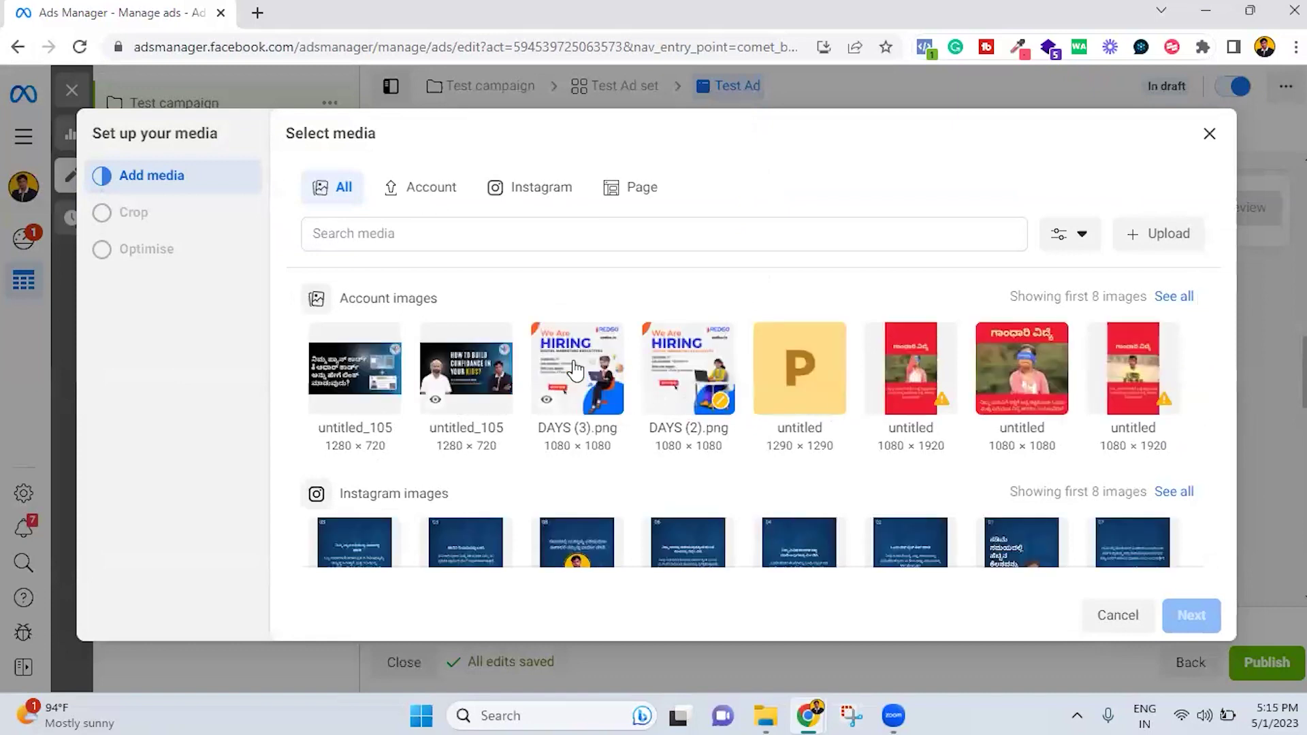
{"action": "left_click", "coordinate": [574, 368]}
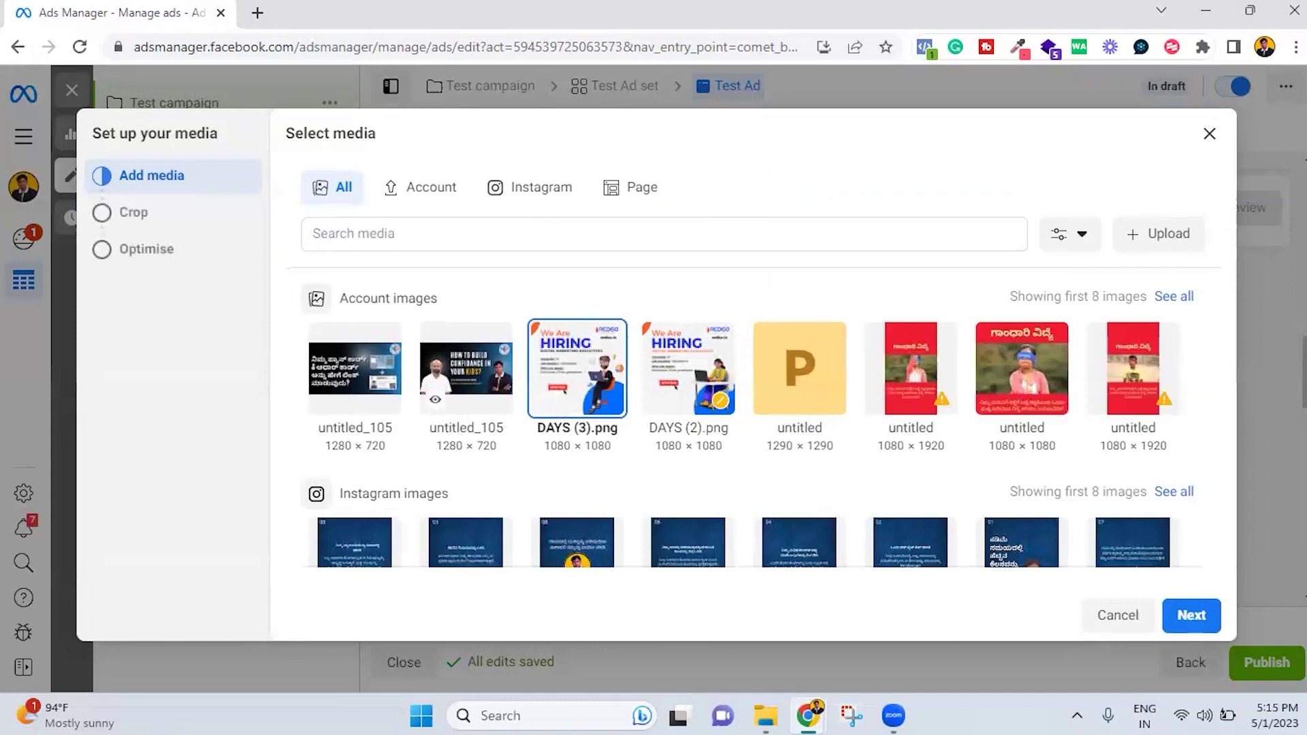
{"action": "left_click", "coordinate": [1185, 618]}
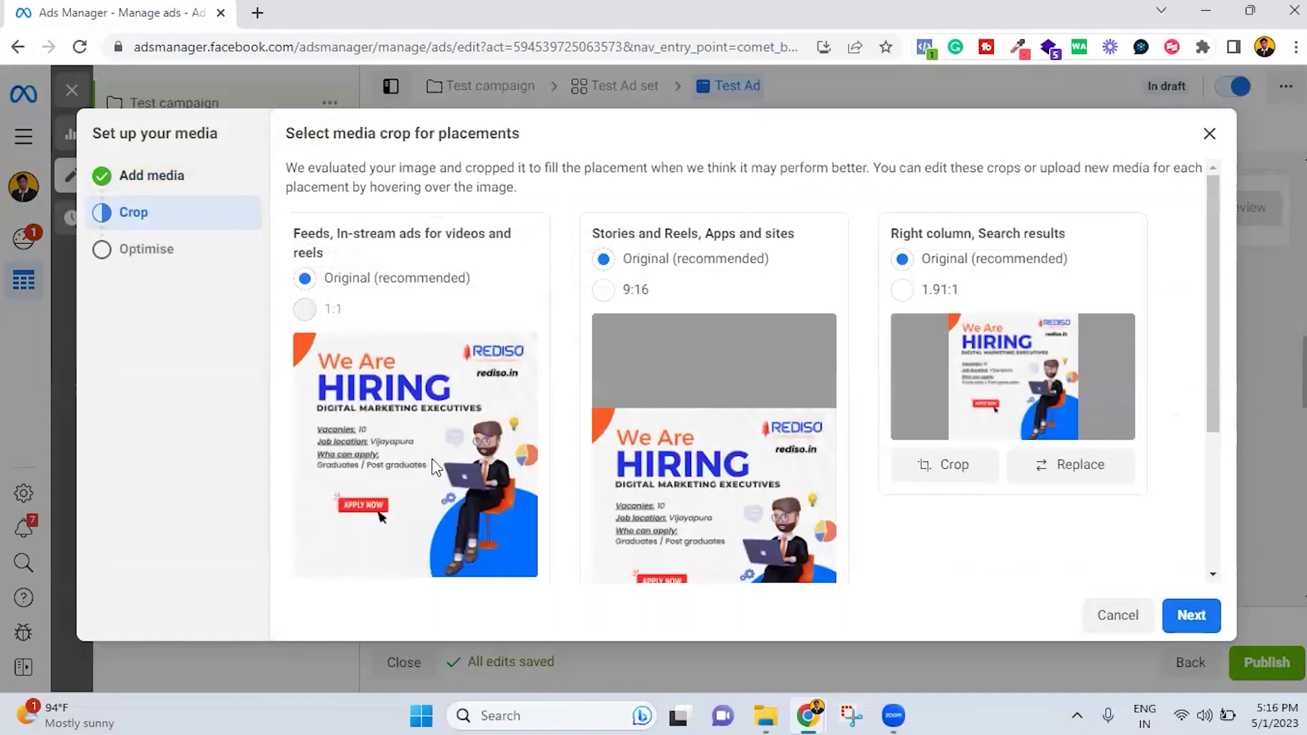
Review the placement crops and crop the Right column, Search results image to its upper part at 1.91:1
{"action": "scroll", "coordinate": [859, 497], "scroll_direction": "down", "scroll_amount": 3}
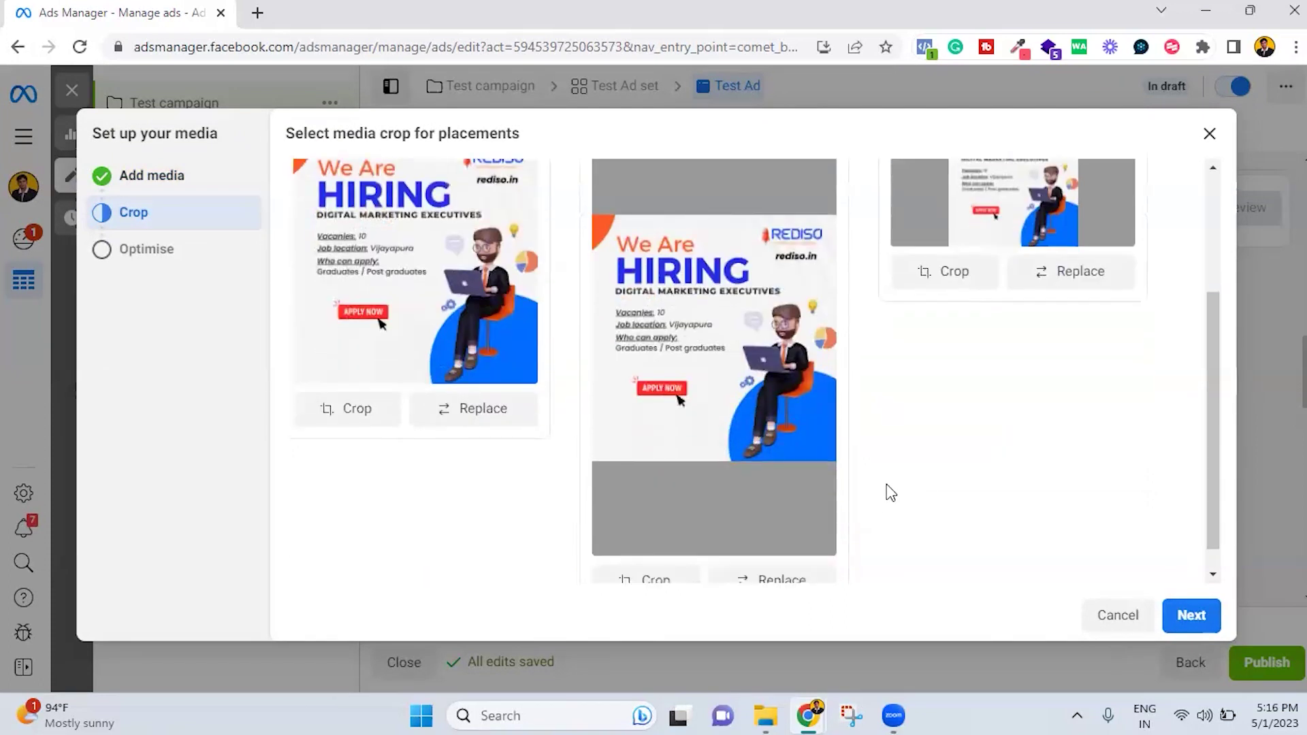
{"action": "scroll", "coordinate": [885, 490], "scroll_direction": "up", "scroll_amount": 3}
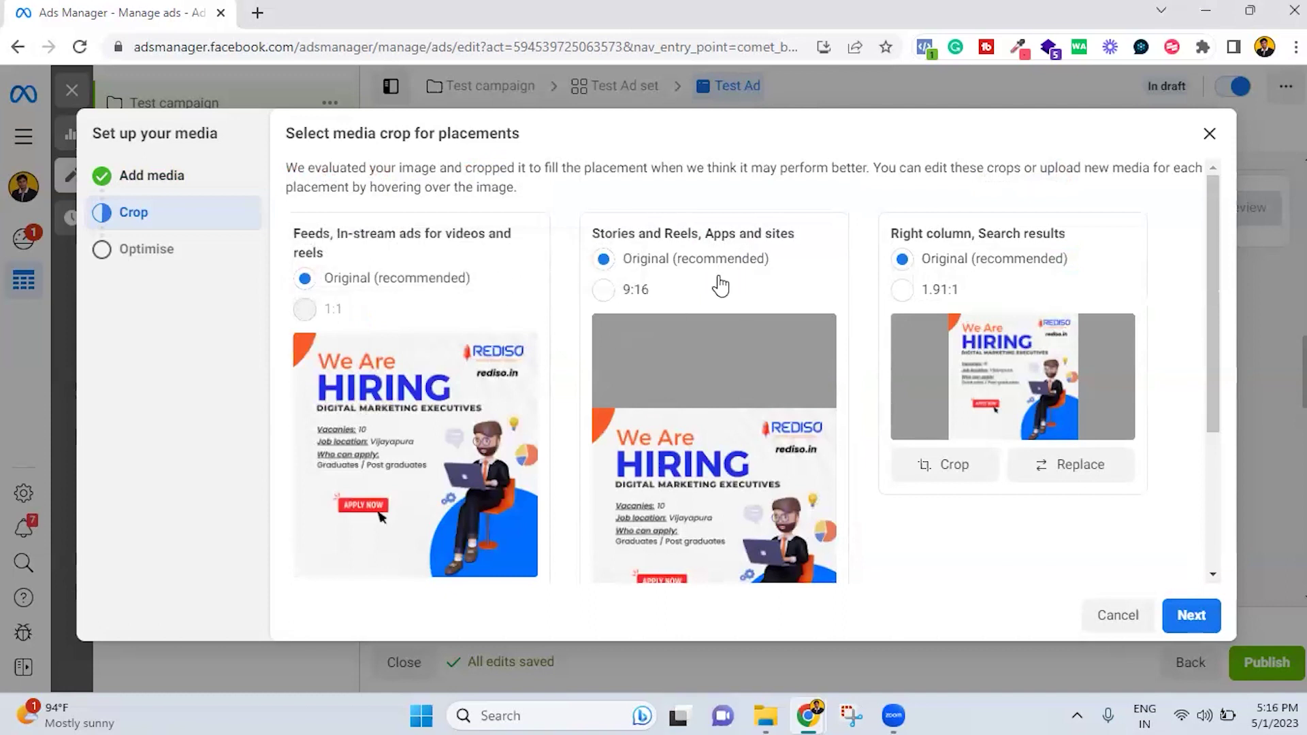
{"action": "mouse_move", "coordinate": [306, 316]}
{"action": "scroll", "coordinate": [1029, 507], "scroll_direction": "down", "scroll_amount": 2}
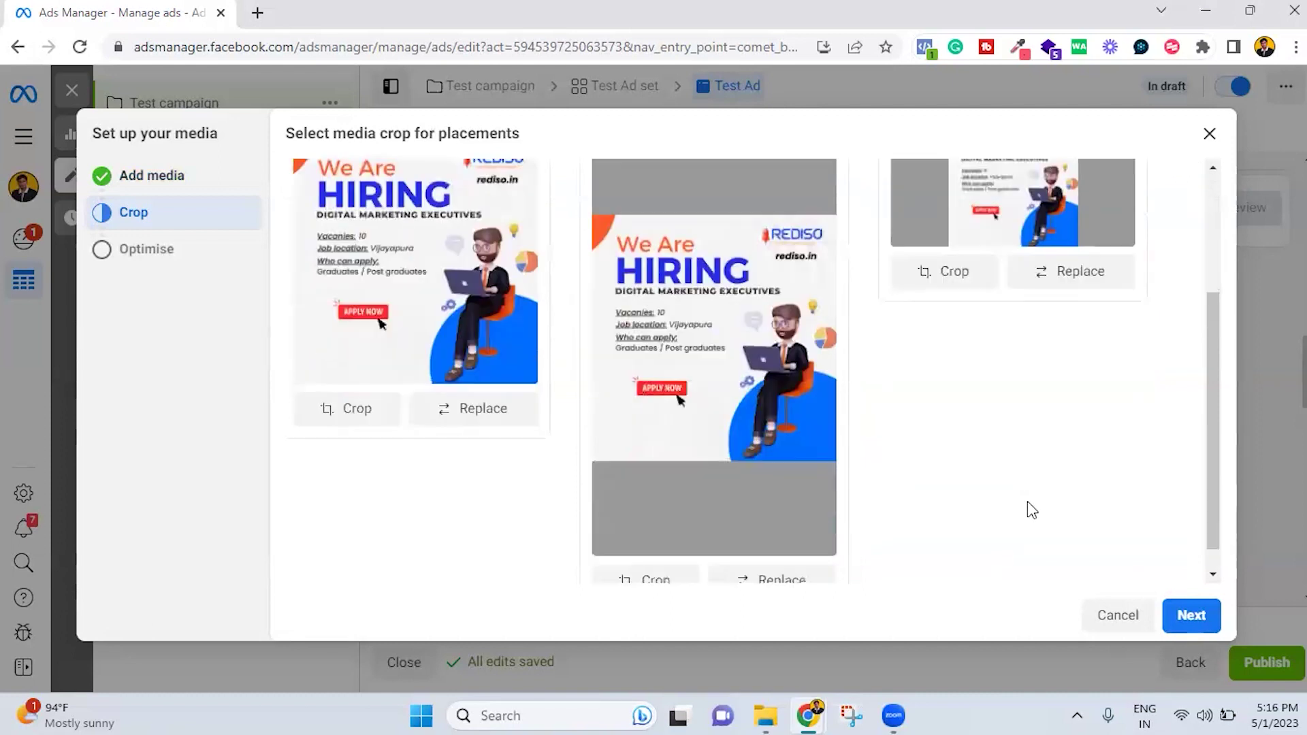
{"action": "scroll", "coordinate": [1028, 507], "scroll_direction": "up", "scroll_amount": 1}
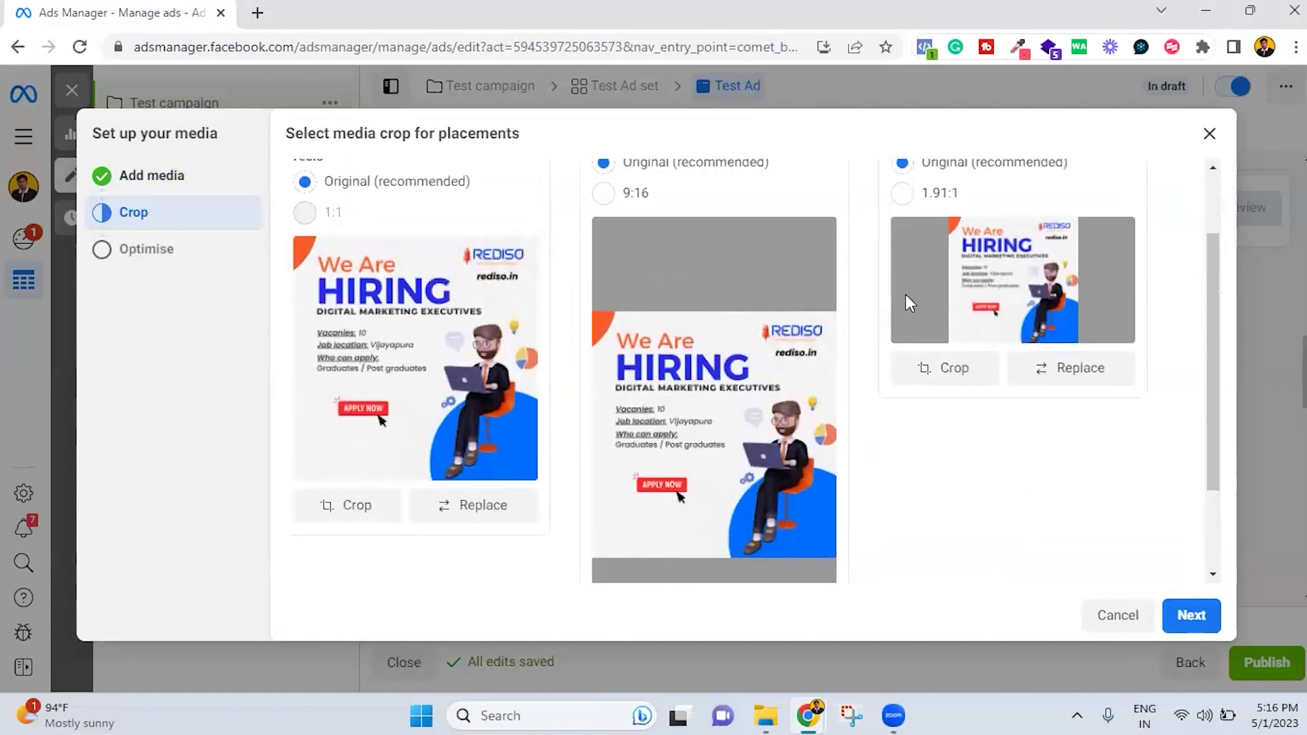
{"action": "left_click", "coordinate": [953, 368]}
{"action": "left_click_drag", "start_coordinate": [693, 415], "coordinate": [708, 332]}
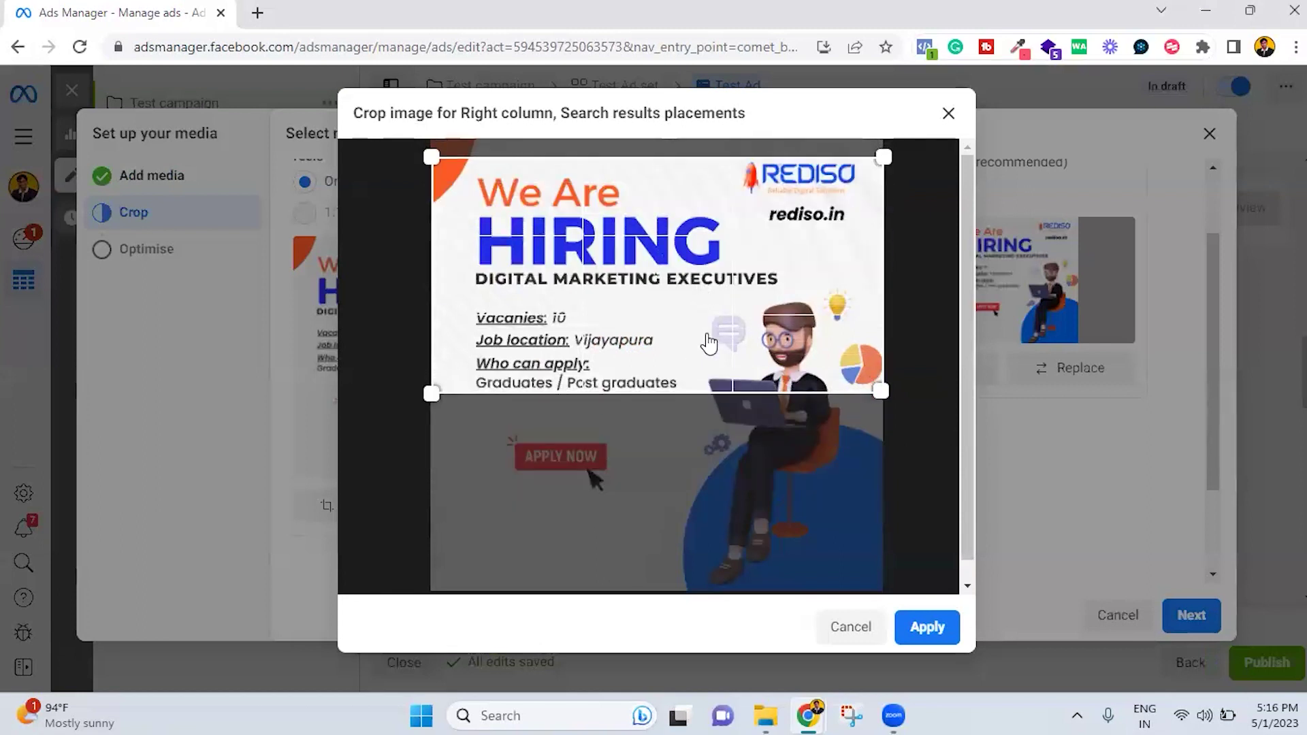
{"action": "left_click", "coordinate": [928, 647]}
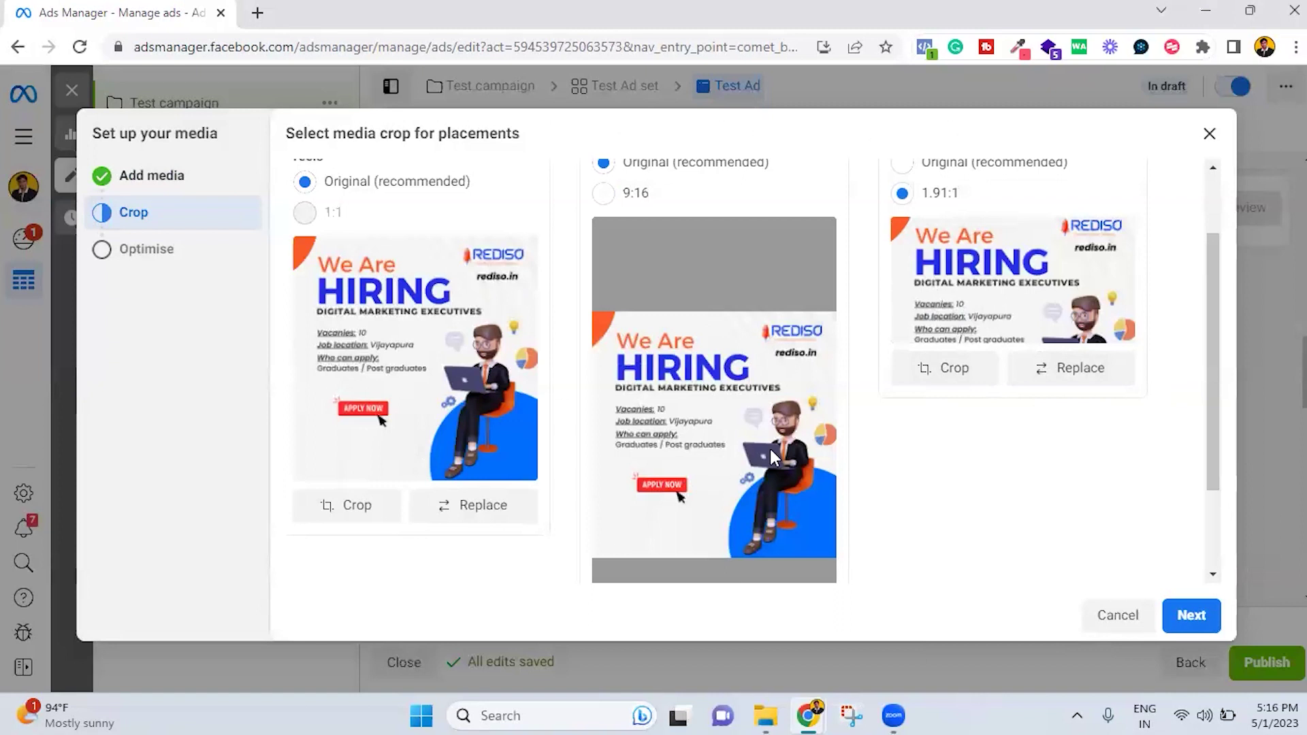
Accept the media crops, finish the media setup with enhancements allowed, and dismiss the recommendations
{"action": "scroll", "coordinate": [980, 439], "scroll_direction": "up", "scroll_amount": 2}
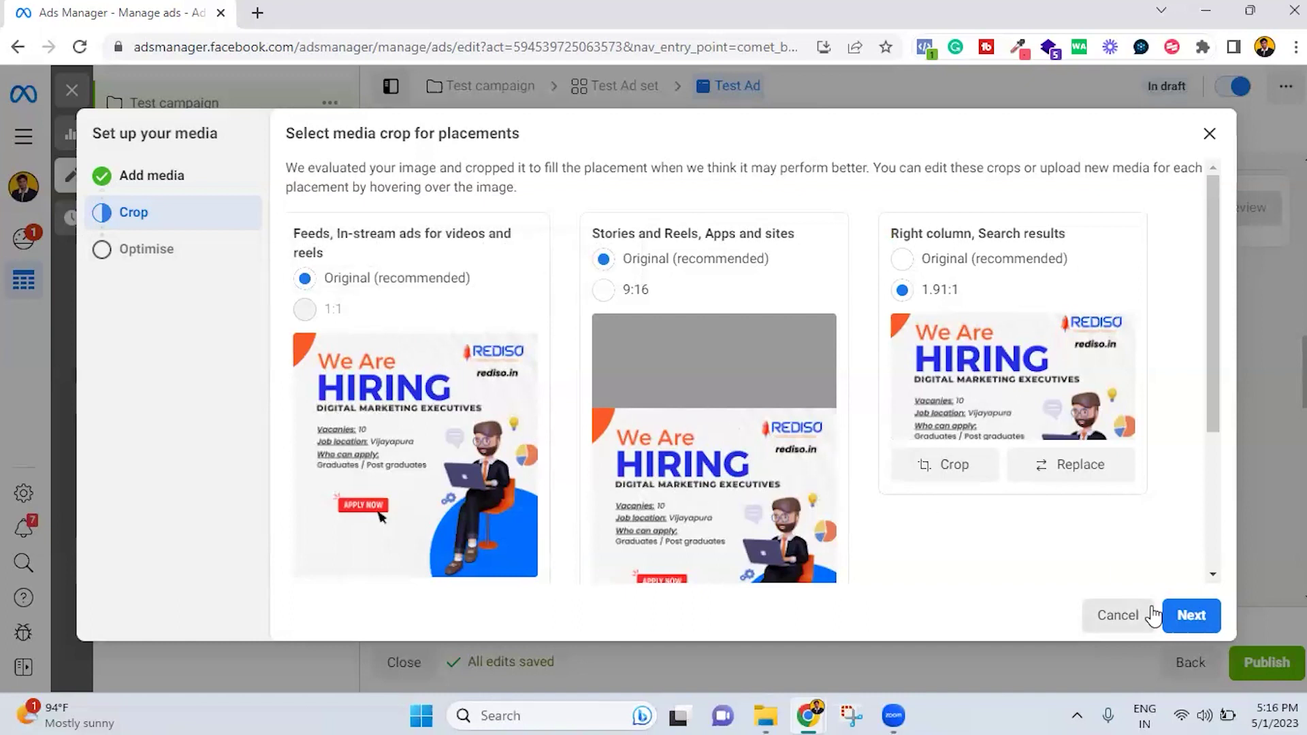
{"action": "left_click", "coordinate": [1190, 616]}
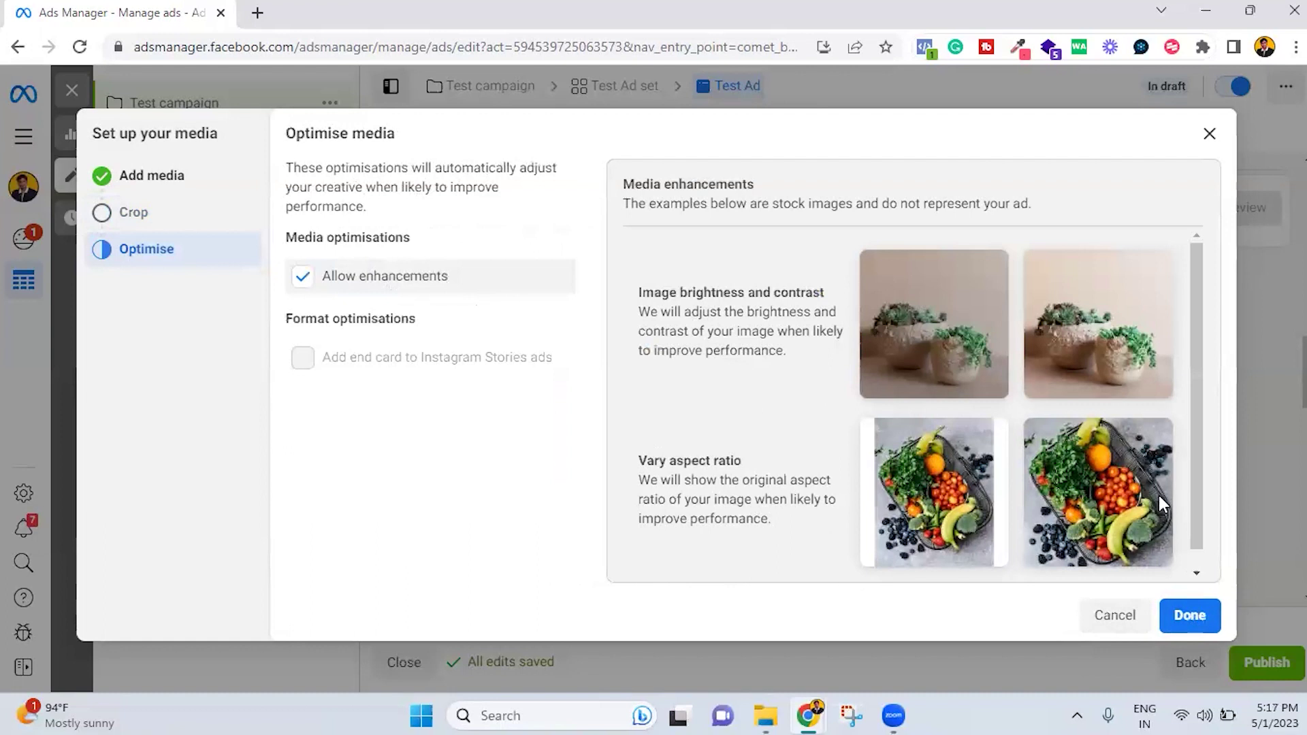
{"action": "left_click", "coordinate": [1188, 615]}
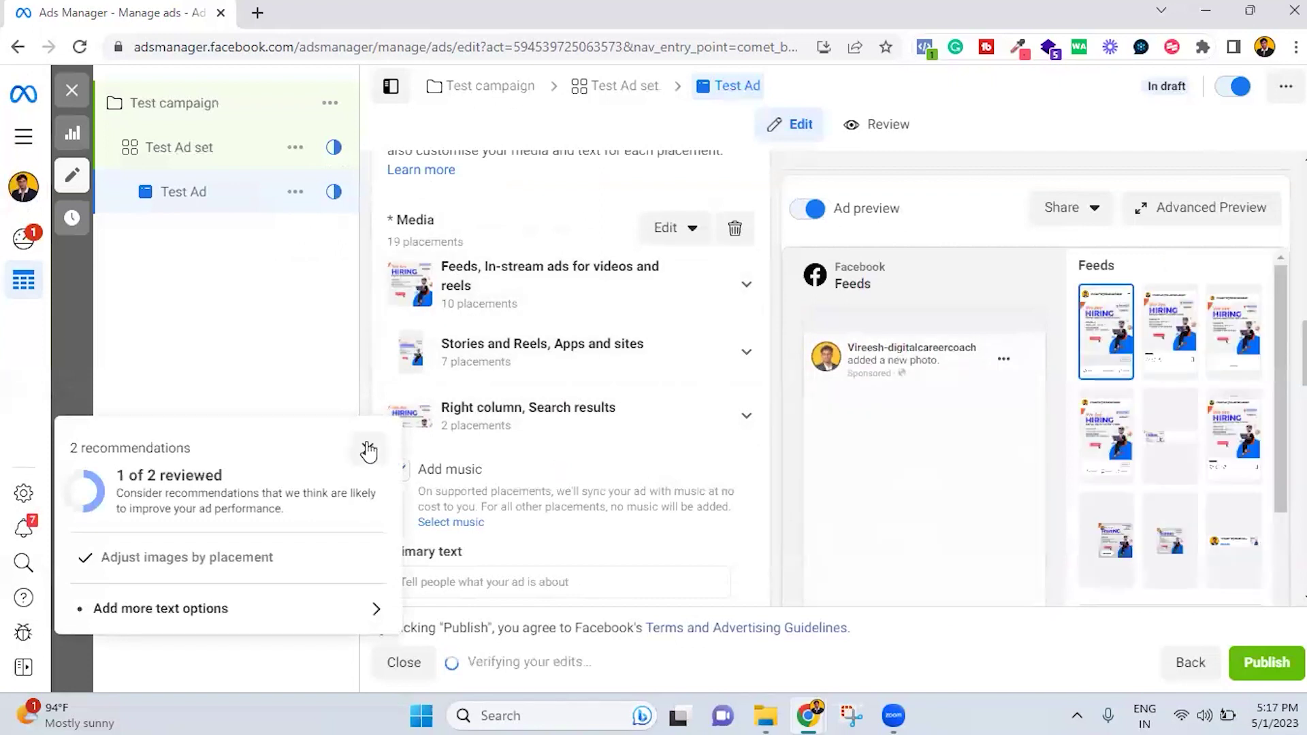
{"action": "left_click", "coordinate": [367, 451]}
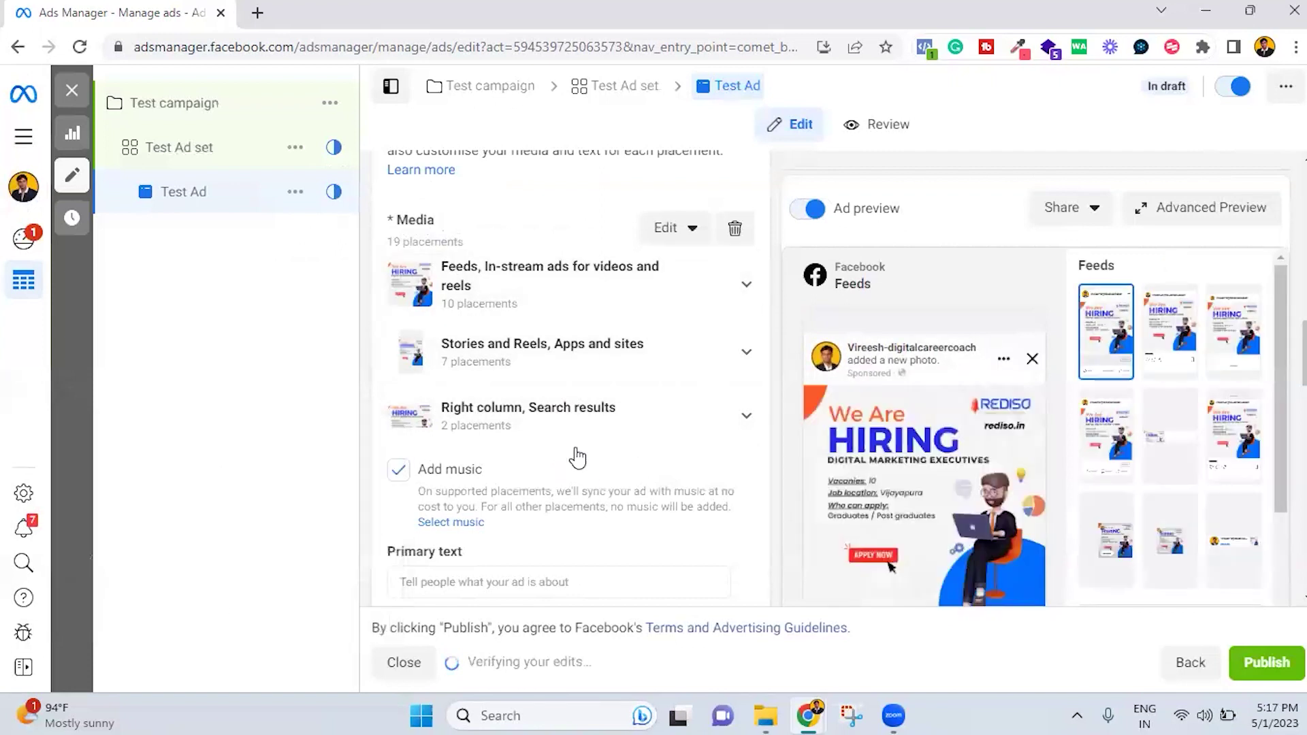
Enter "Hiring for Digital Markeitng Executives" as the ad's primary text
{"action": "scroll", "coordinate": [667, 457], "scroll_direction": "down", "scroll_amount": 3}
{"action": "scroll", "coordinate": [524, 364], "scroll_direction": "down", "scroll_amount": 2}
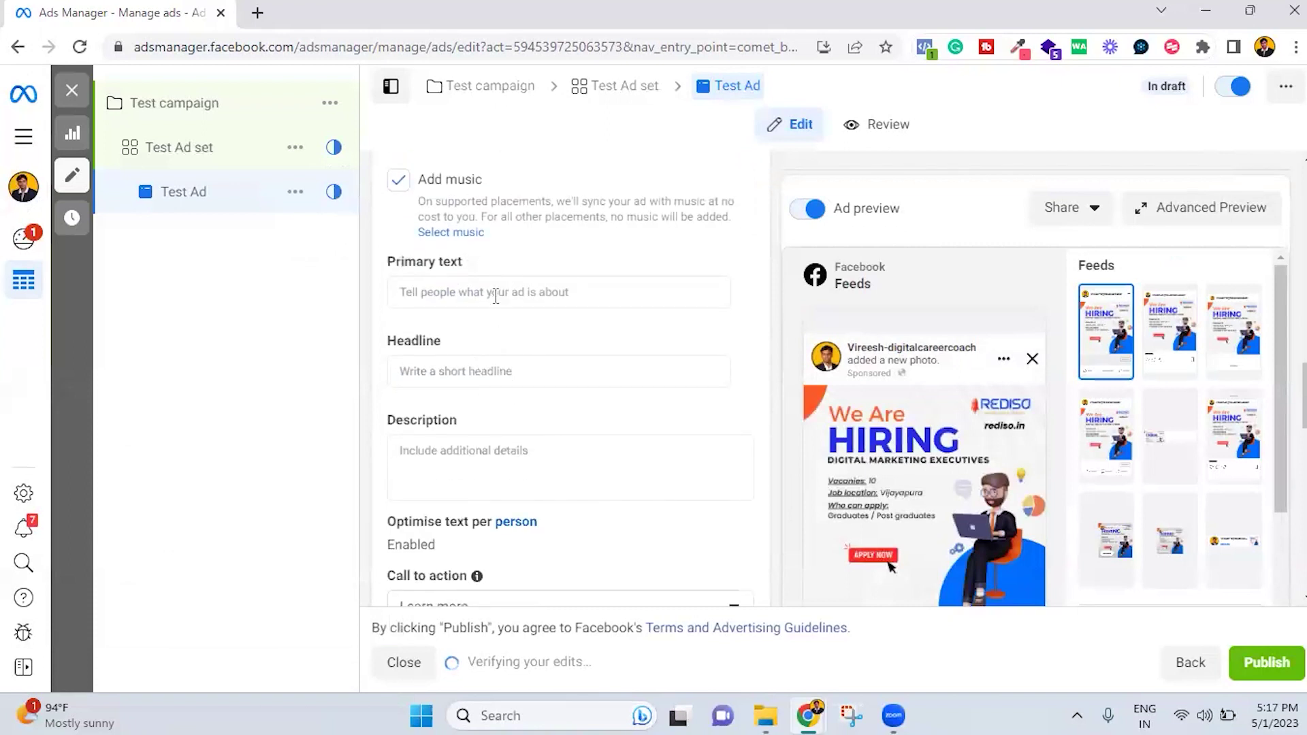
{"action": "mouse_move", "coordinate": [903, 457]}
{"action": "left_click", "coordinate": [471, 293]}
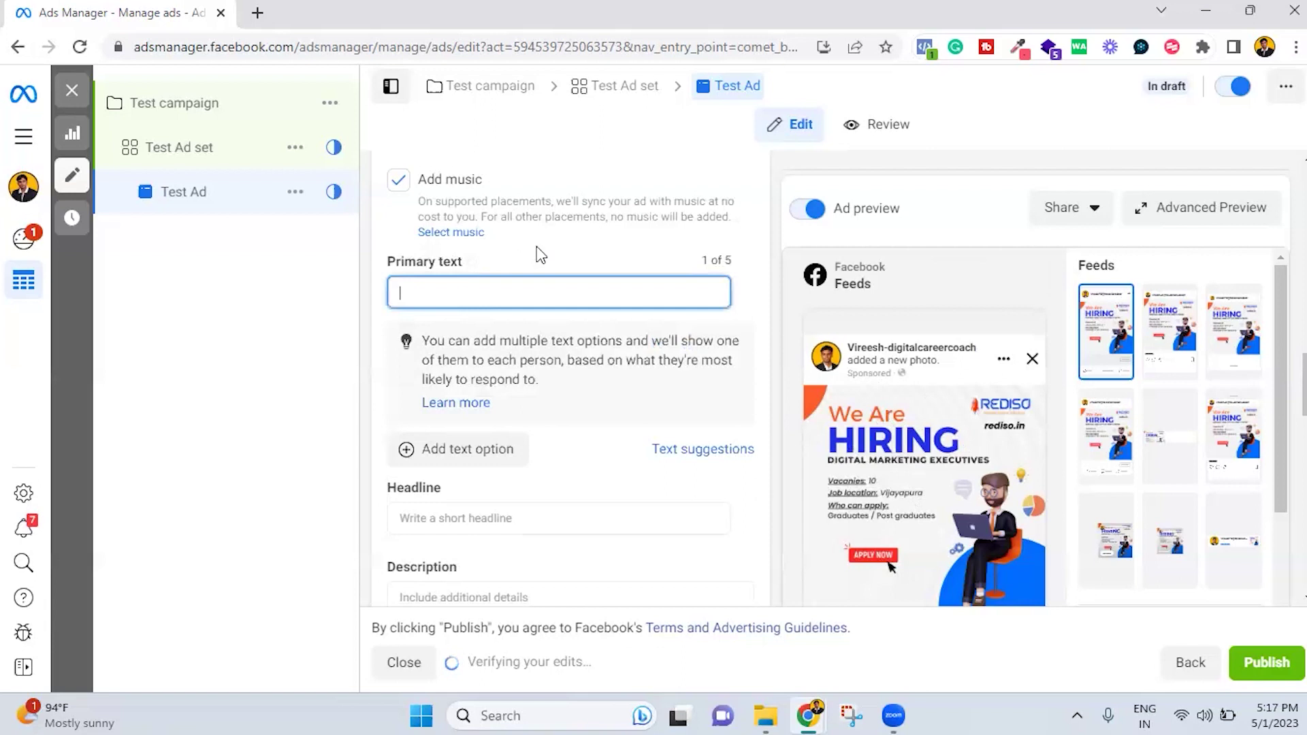
{"action": "left_click", "coordinate": [292, 304]}
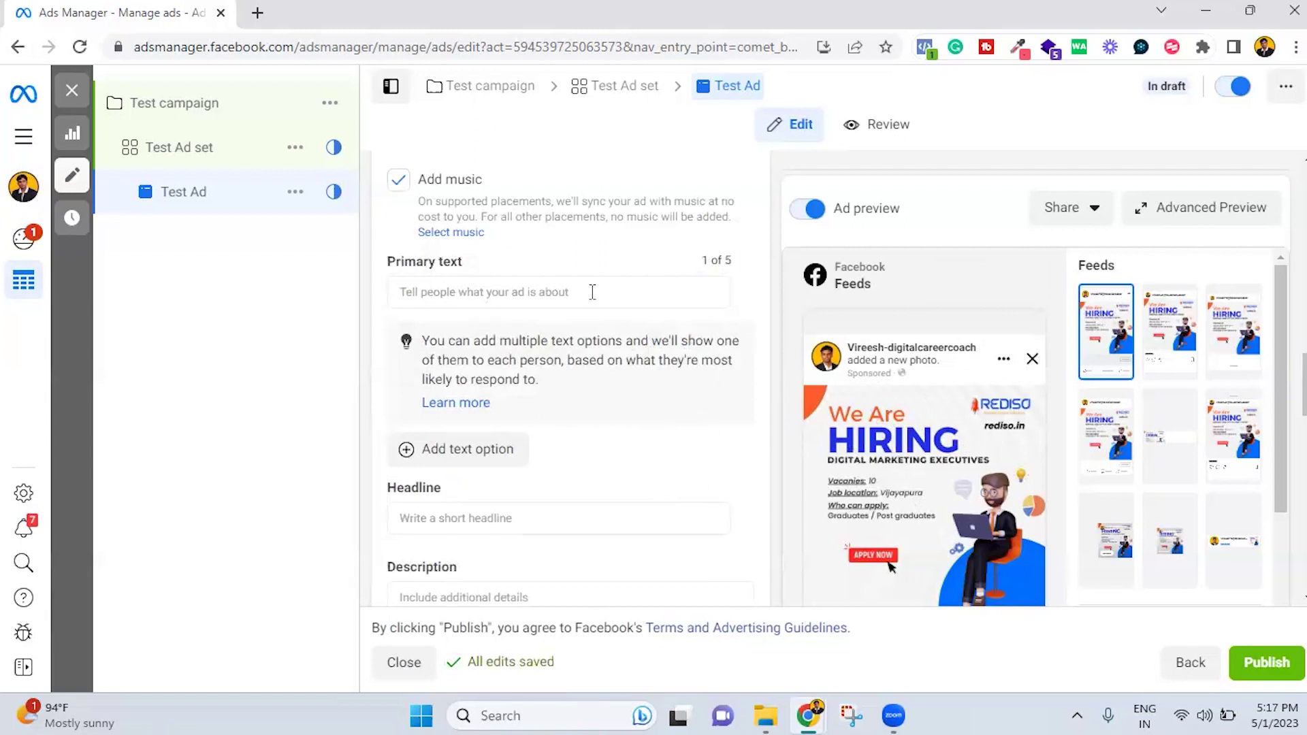
{"action": "mouse_move", "coordinate": [903, 382]}
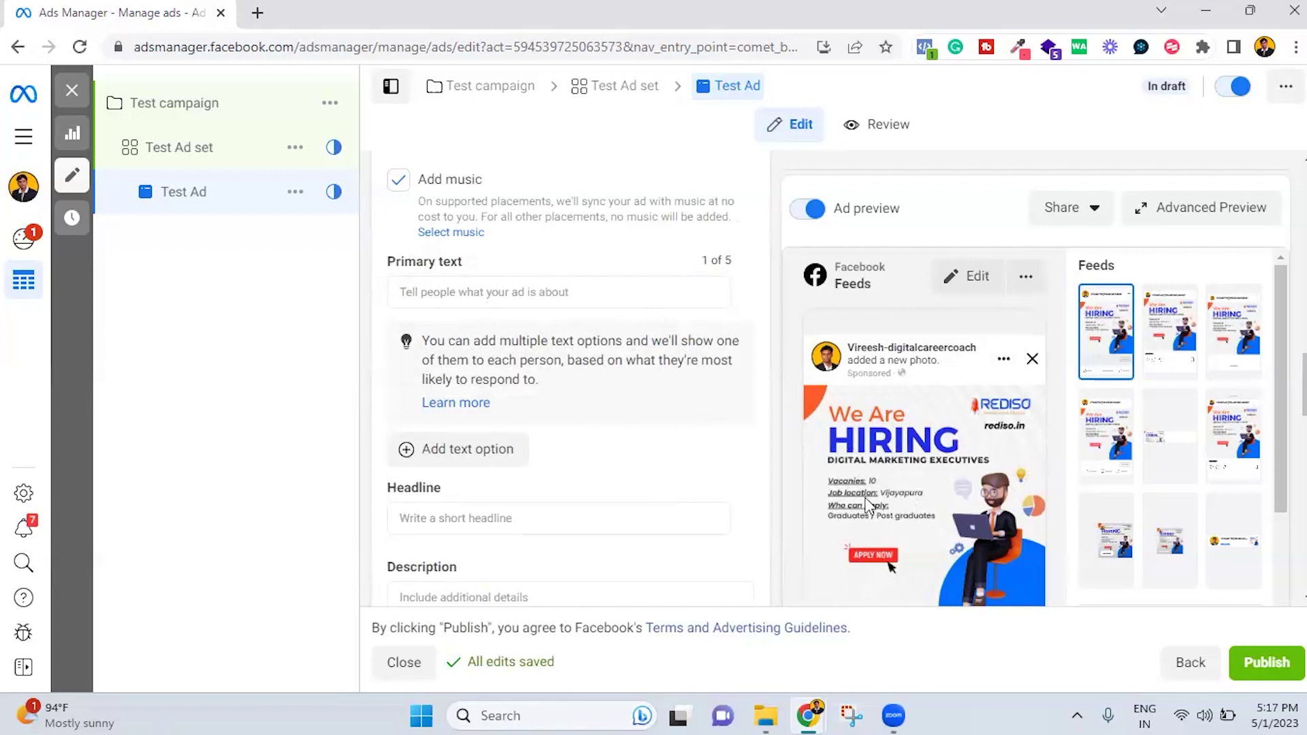
{"action": "left_click", "coordinate": [587, 294]}
{"action": "type", "text": "Hiring for Digital M"}
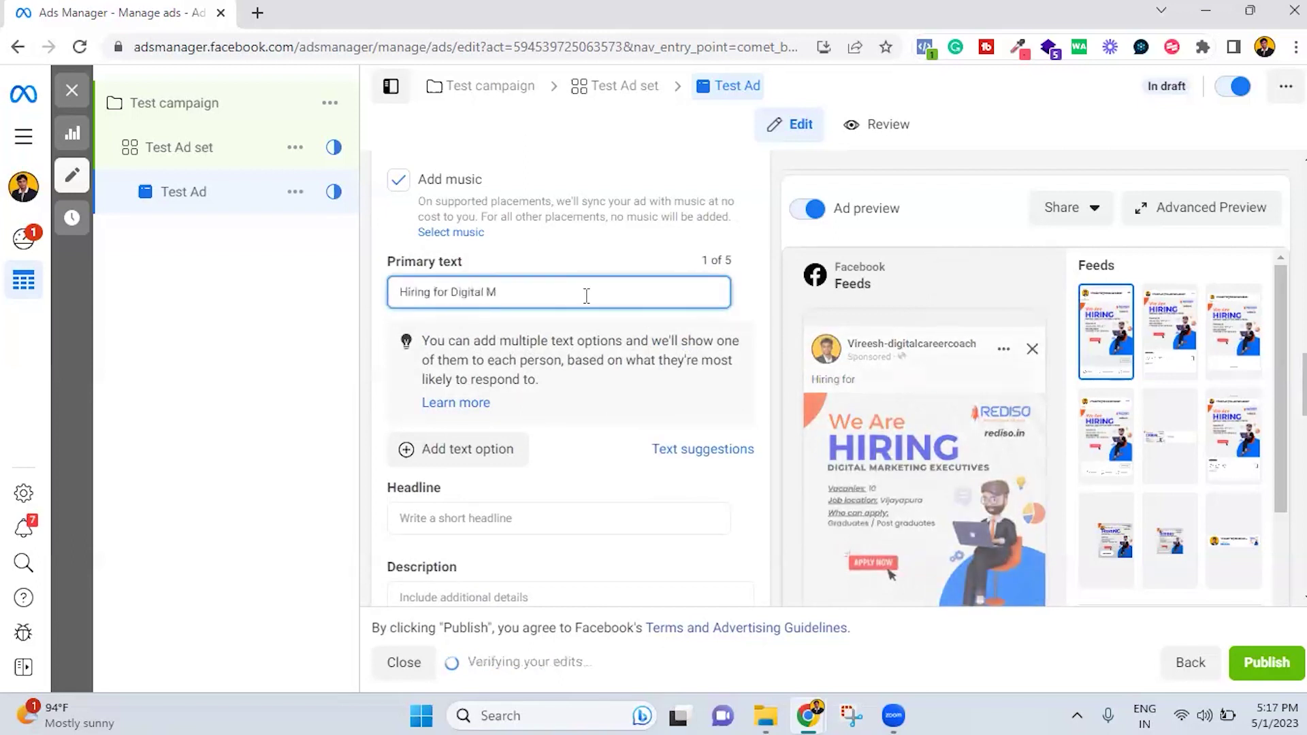
{"action": "type", "text": "arkeitng Executives"}
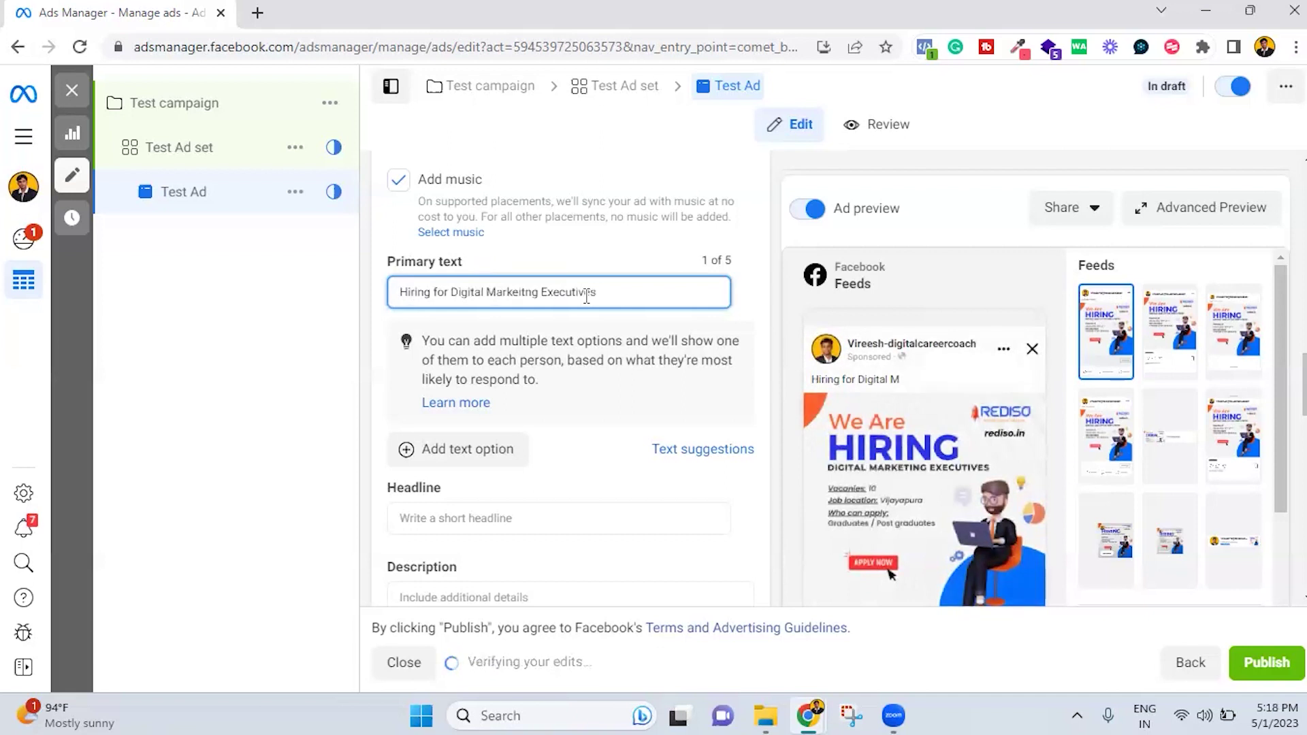
Add "Job location Vijayapura" as a separate paragraph below the first line of the ad's primary text
{"action": "key", "text": "Return"}
{"action": "key", "text": "Return"}
{"action": "type", "text": "Job location Vijayapura"}
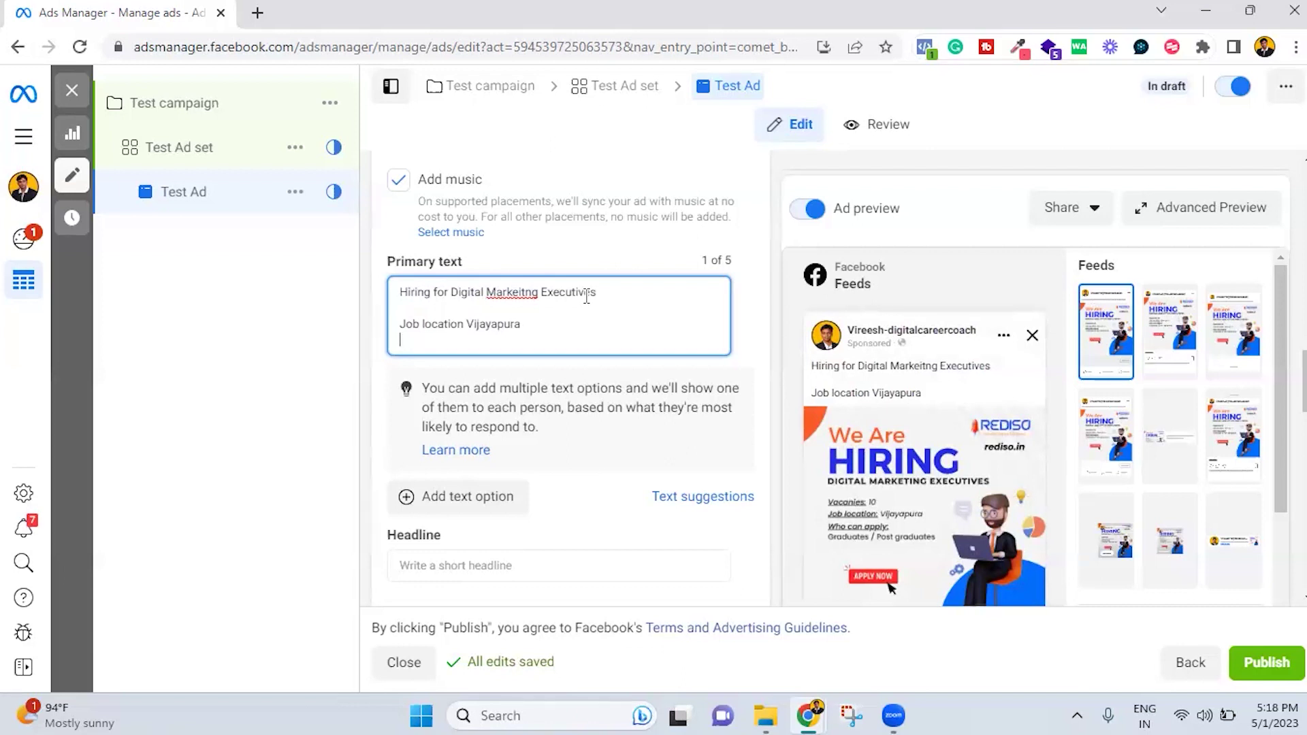
Enter "Work in your home town" as the ad's headline and "APPLYT NOW" as its description
{"action": "left_click", "coordinate": [578, 504]}
{"action": "scroll", "coordinate": [578, 504], "scroll_direction": "down", "scroll_amount": 4}
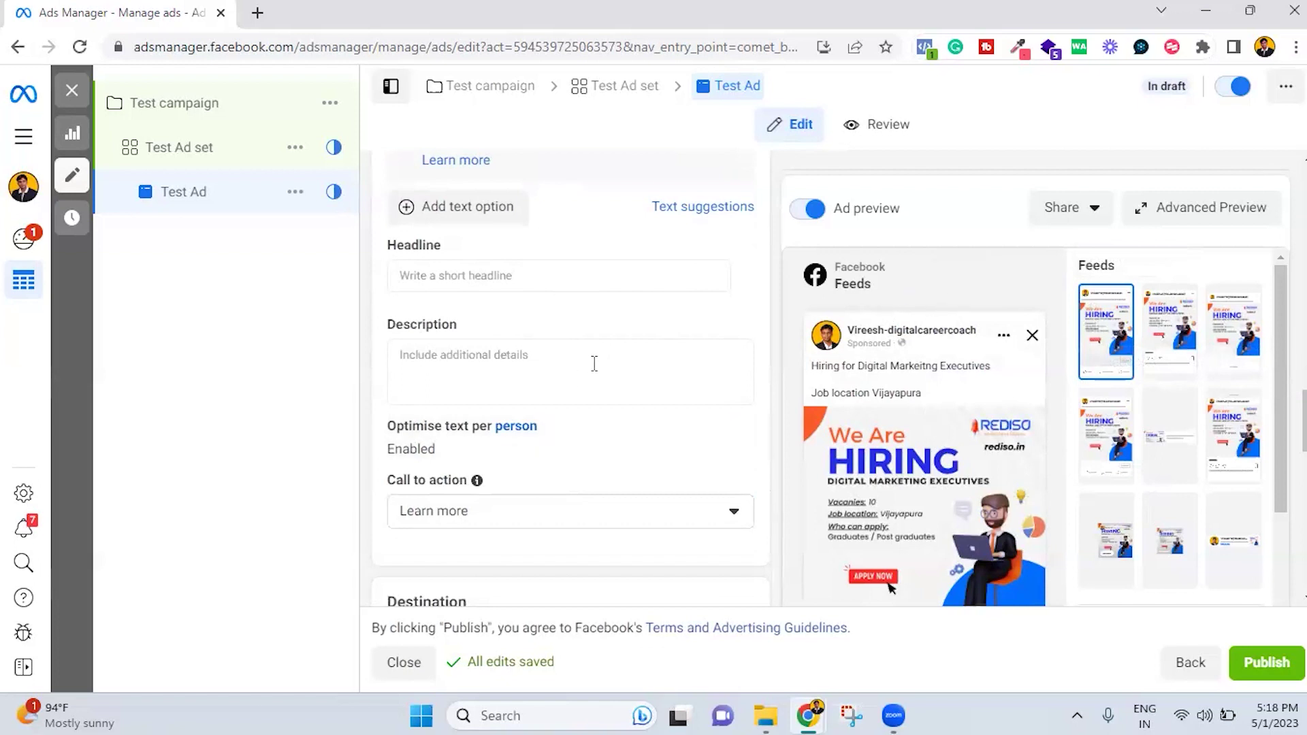
{"action": "left_click", "coordinate": [541, 278]}
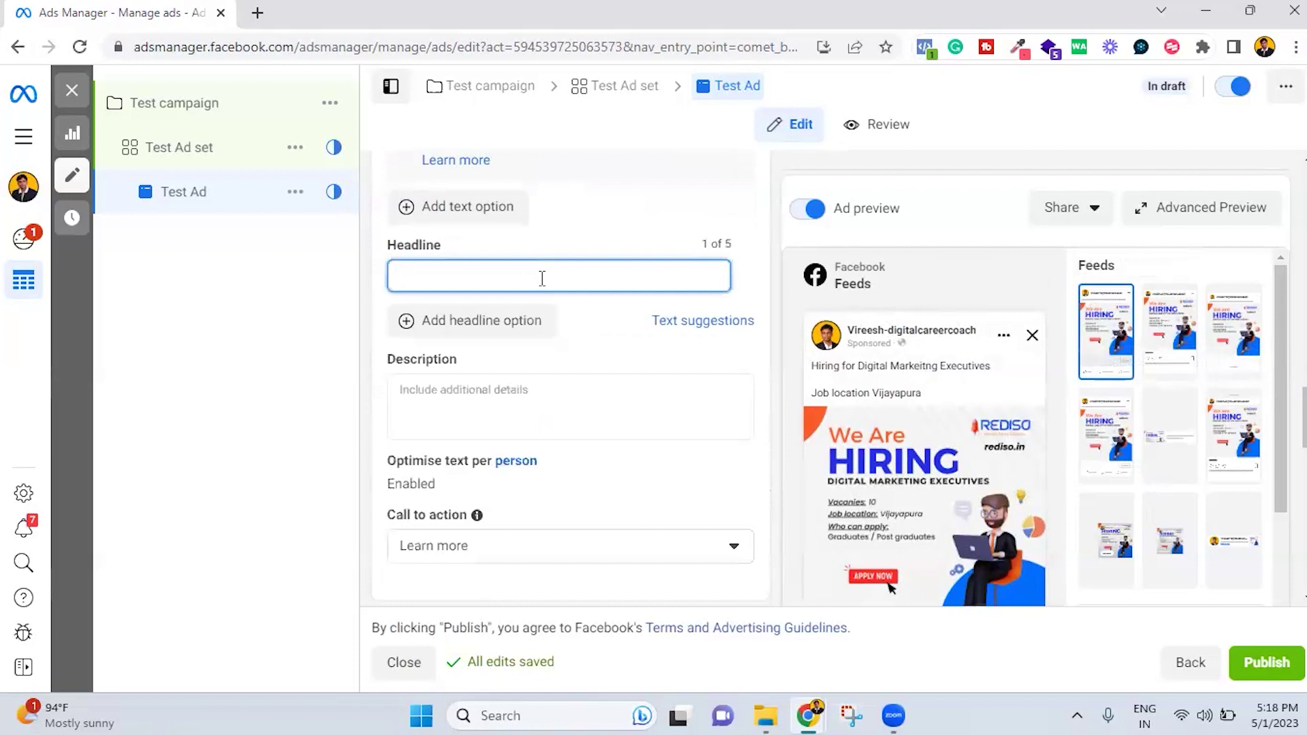
{"action": "type", "text": "Work in your home town"}
{"action": "left_click", "coordinate": [479, 393]}
{"action": "type", "text": "AP"}
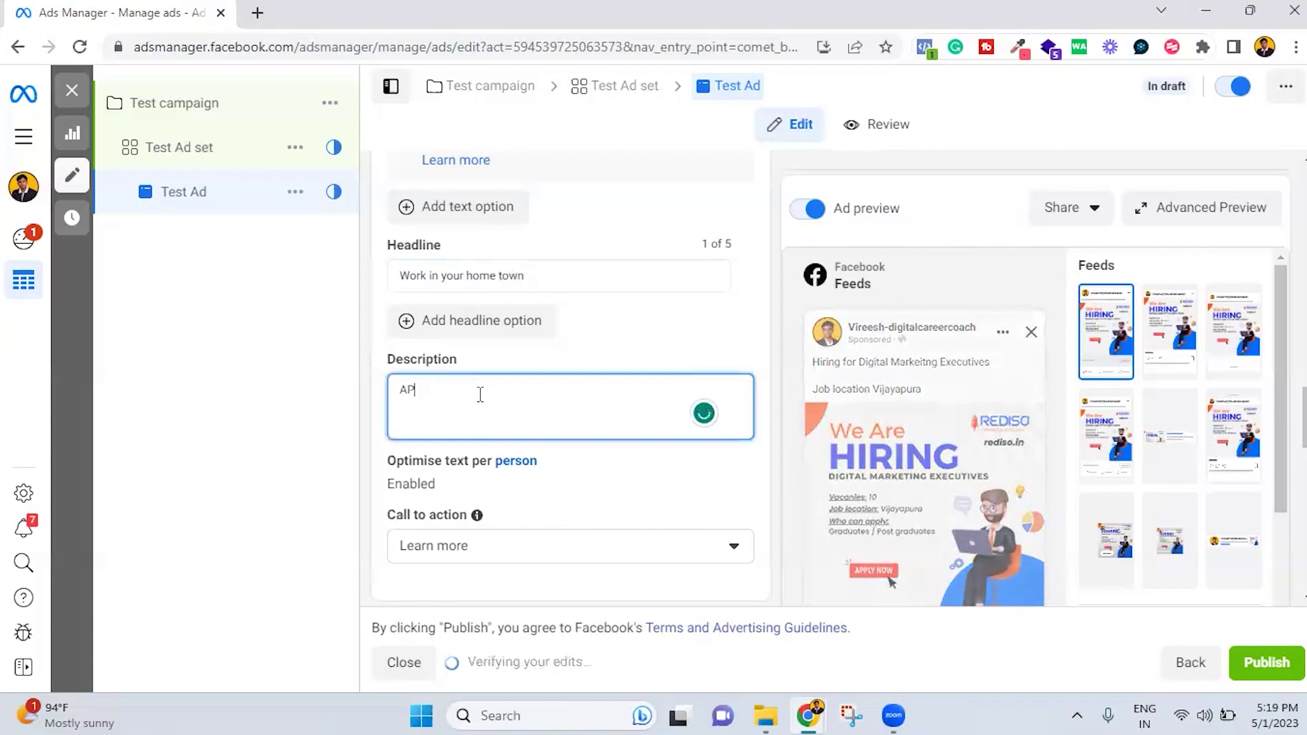
{"action": "type", "text": "PLYT NOW"}
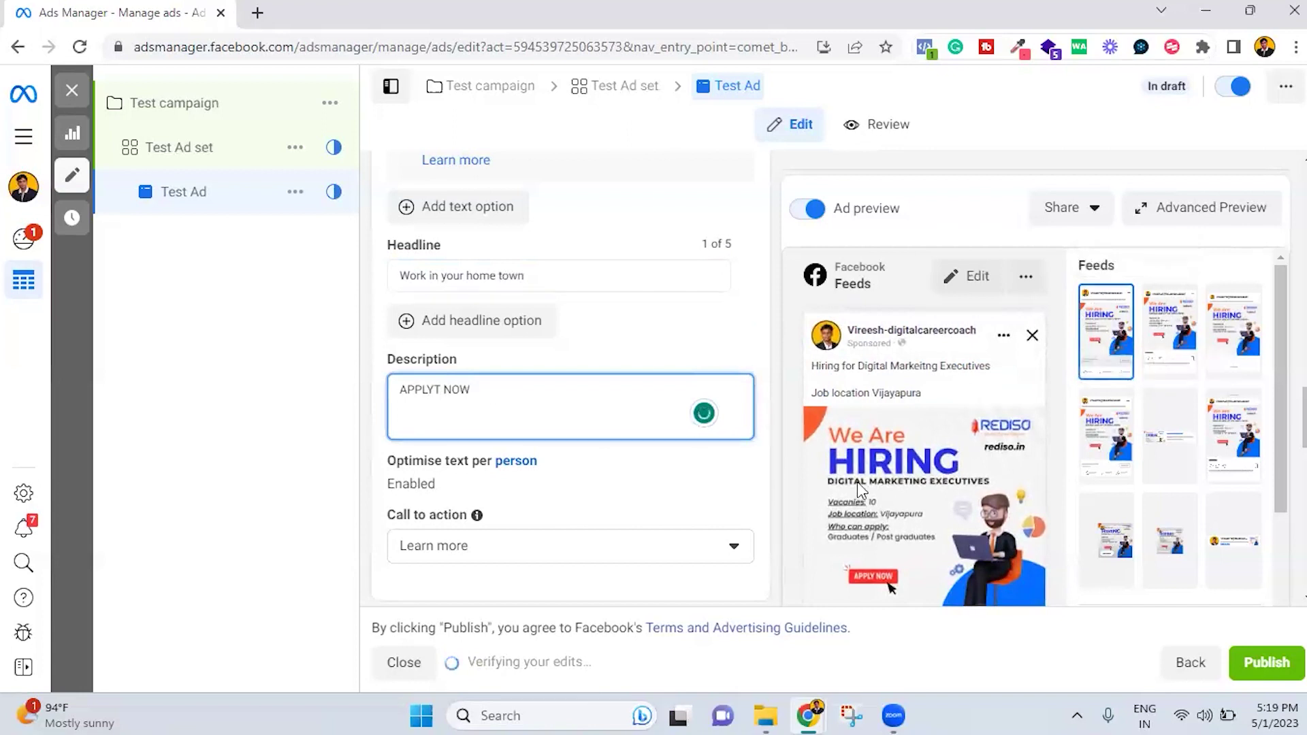
Look through the available call-to-action options and keep Learn more for the ad
{"action": "scroll", "coordinate": [537, 463], "scroll_direction": "down", "scroll_amount": 3}
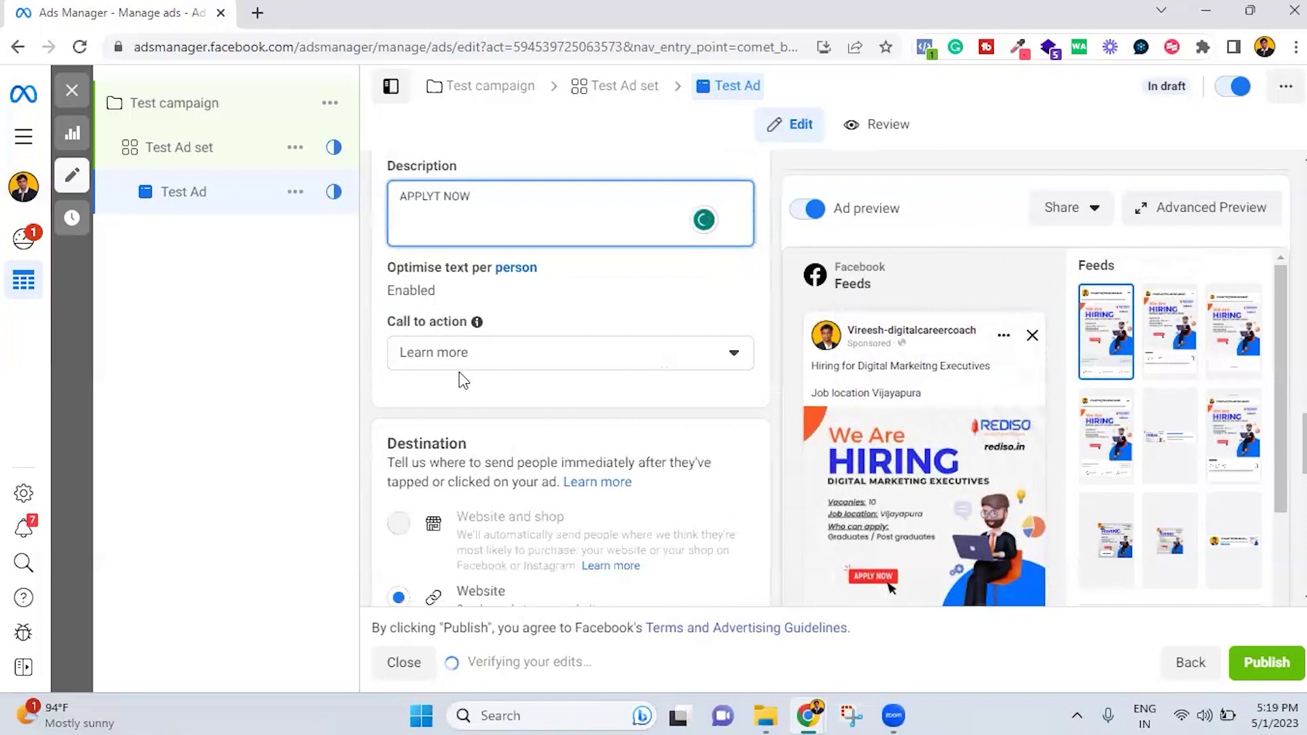
{"action": "left_click", "coordinate": [721, 354]}
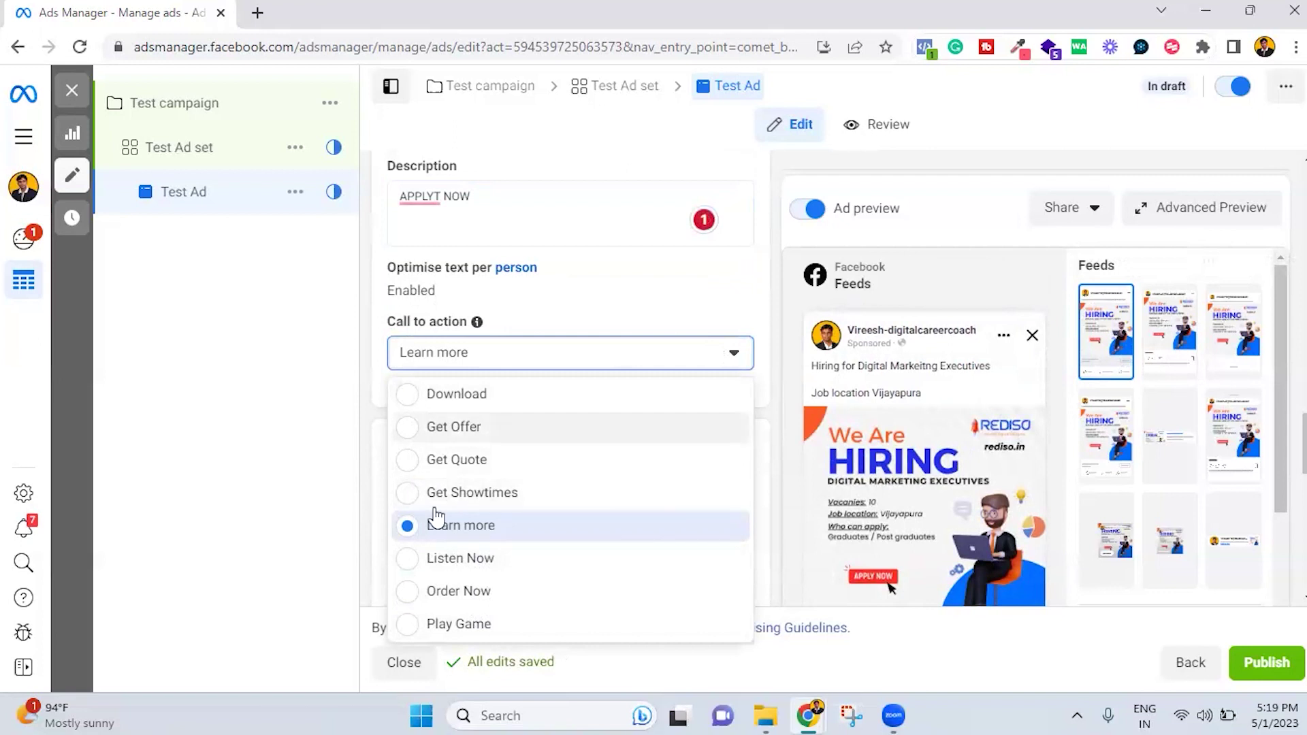
{"action": "left_click", "coordinate": [665, 537]}
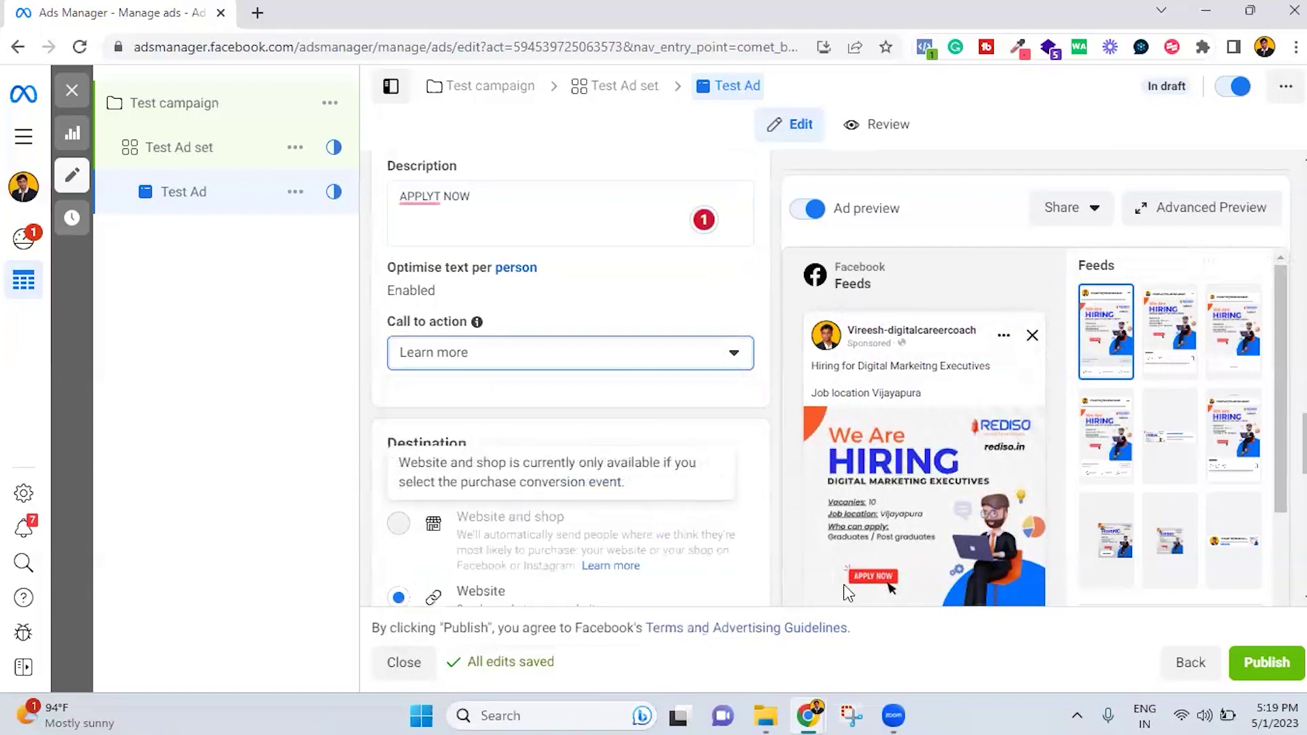
{"action": "scroll", "coordinate": [523, 468], "scroll_direction": "down", "scroll_amount": 3}
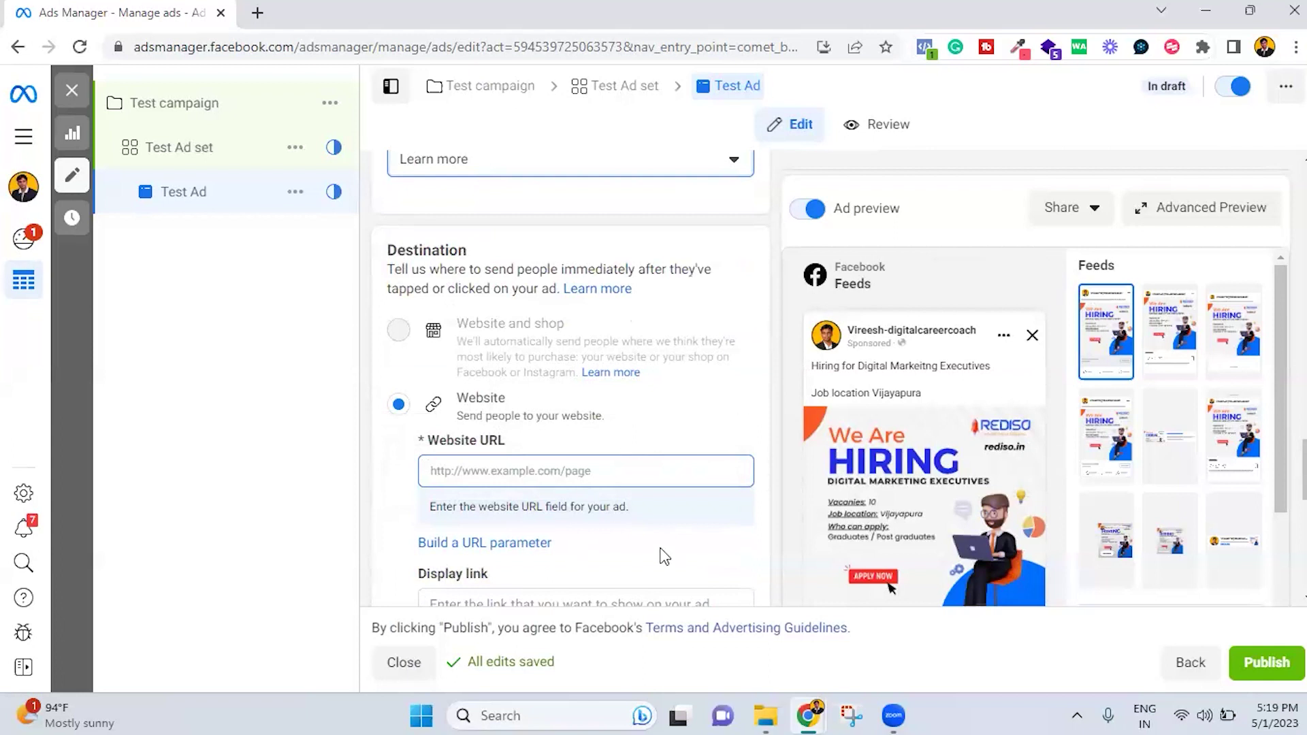
{"action": "left_click", "coordinate": [601, 468]}
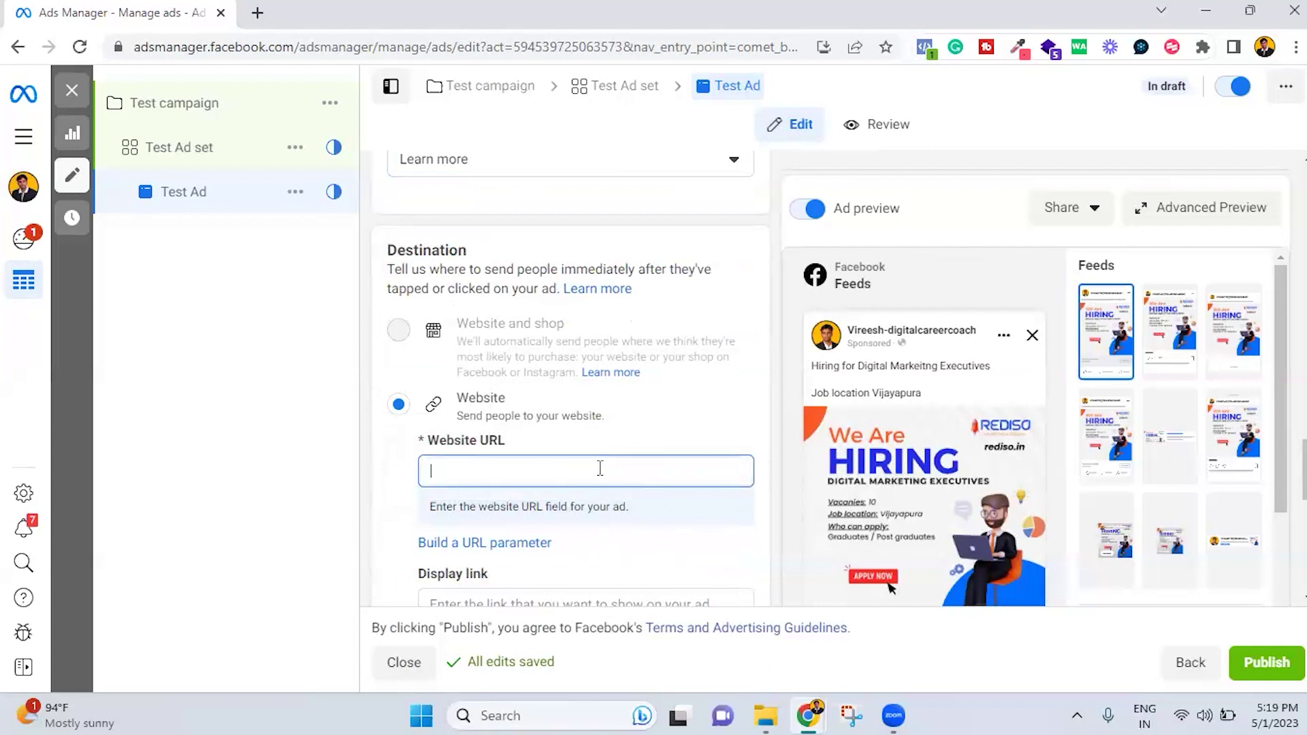
{"action": "type", "text": "WWW.REDISO.IN"}
Enable Website events in the ad's tracking settings
{"action": "scroll", "coordinate": [663, 515], "scroll_direction": "down", "scroll_amount": 5}
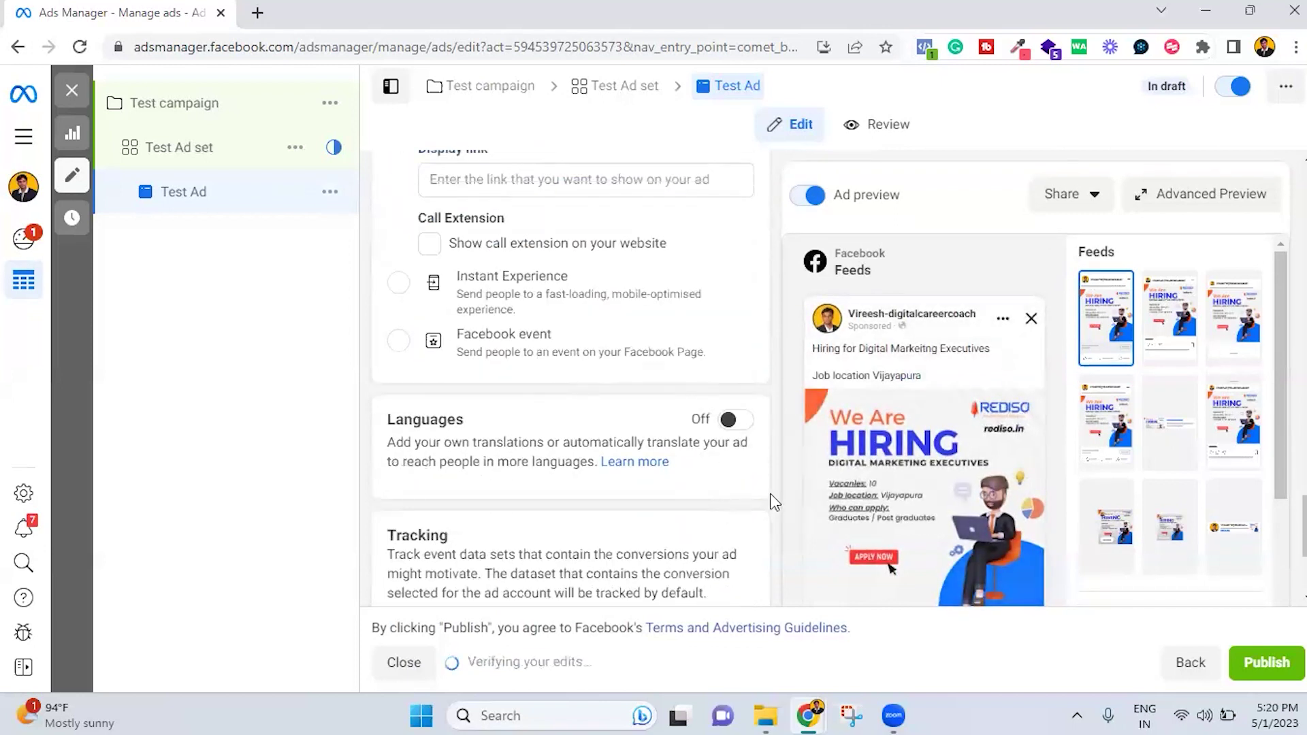
{"action": "scroll", "coordinate": [769, 504], "scroll_direction": "down", "scroll_amount": 4}
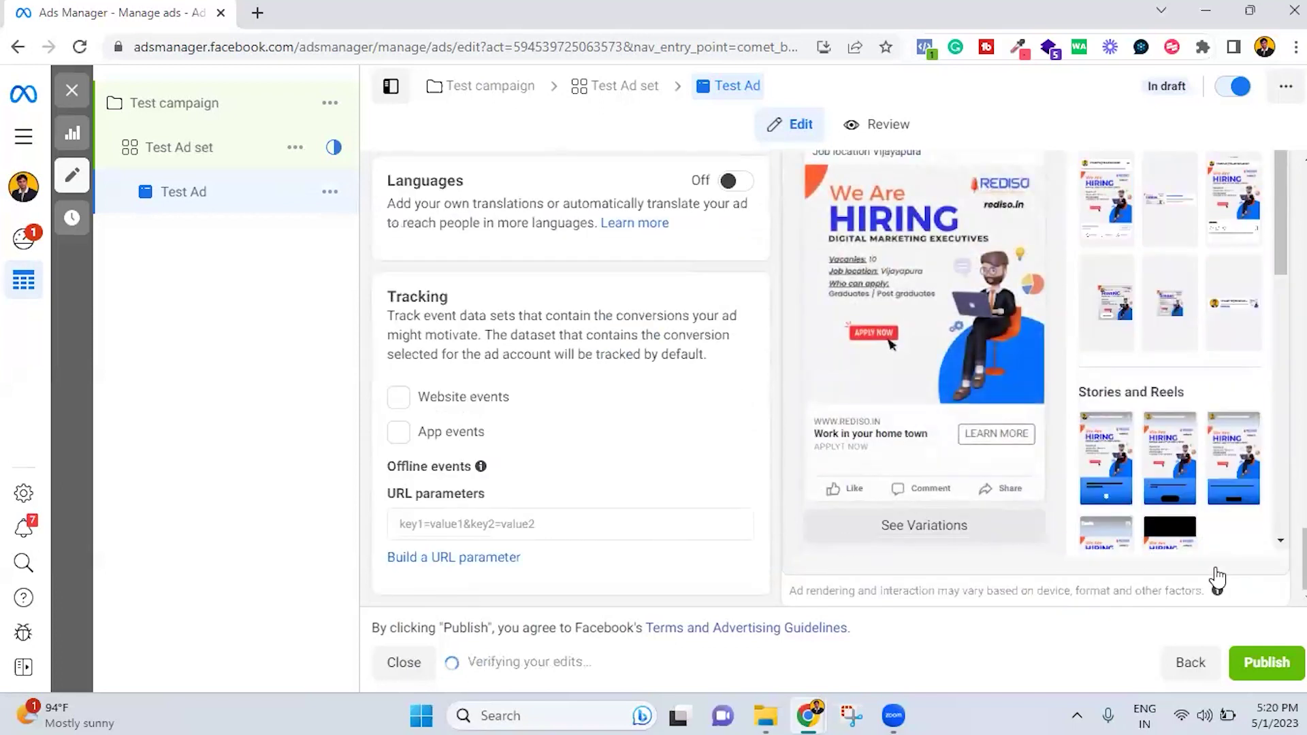
{"action": "left_click", "coordinate": [400, 402]}
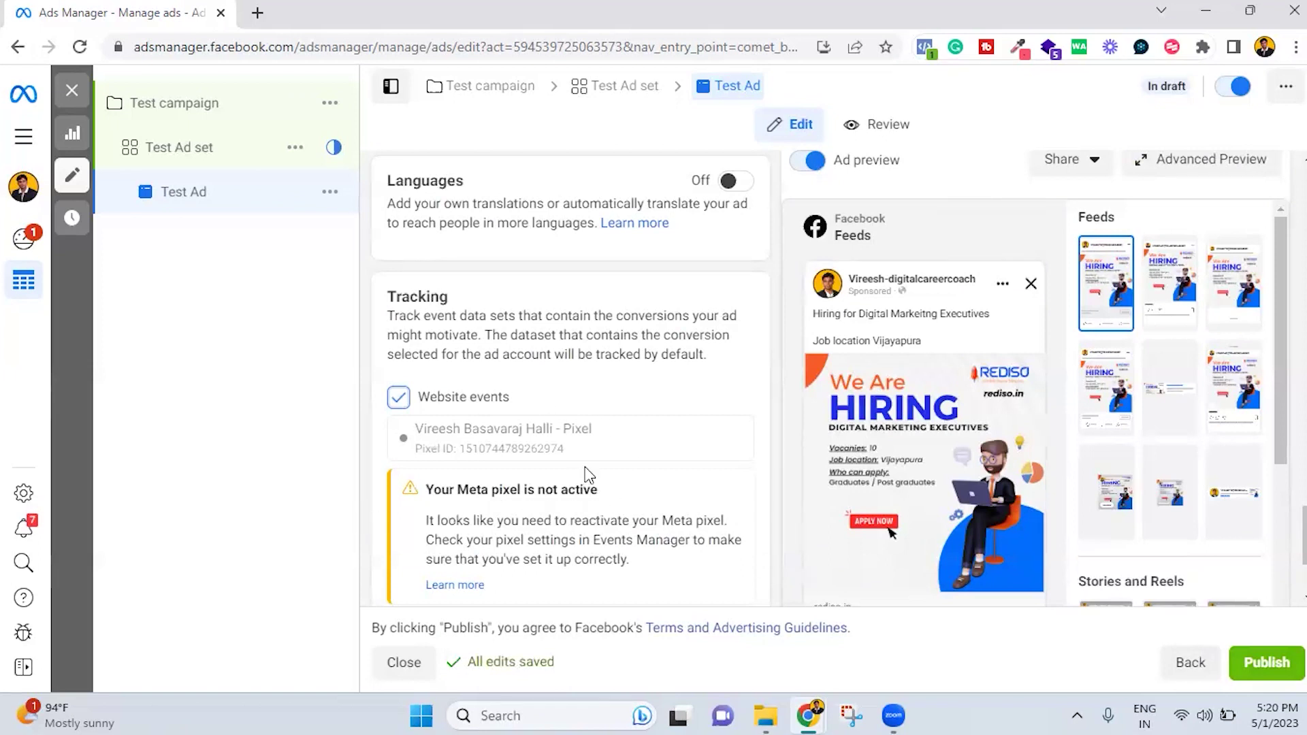
Review the ad's destination, call extension, languages and tracking settings, including the details of the Meta pixel
{"action": "scroll", "coordinate": [527, 344], "scroll_direction": "up", "scroll_amount": 4}
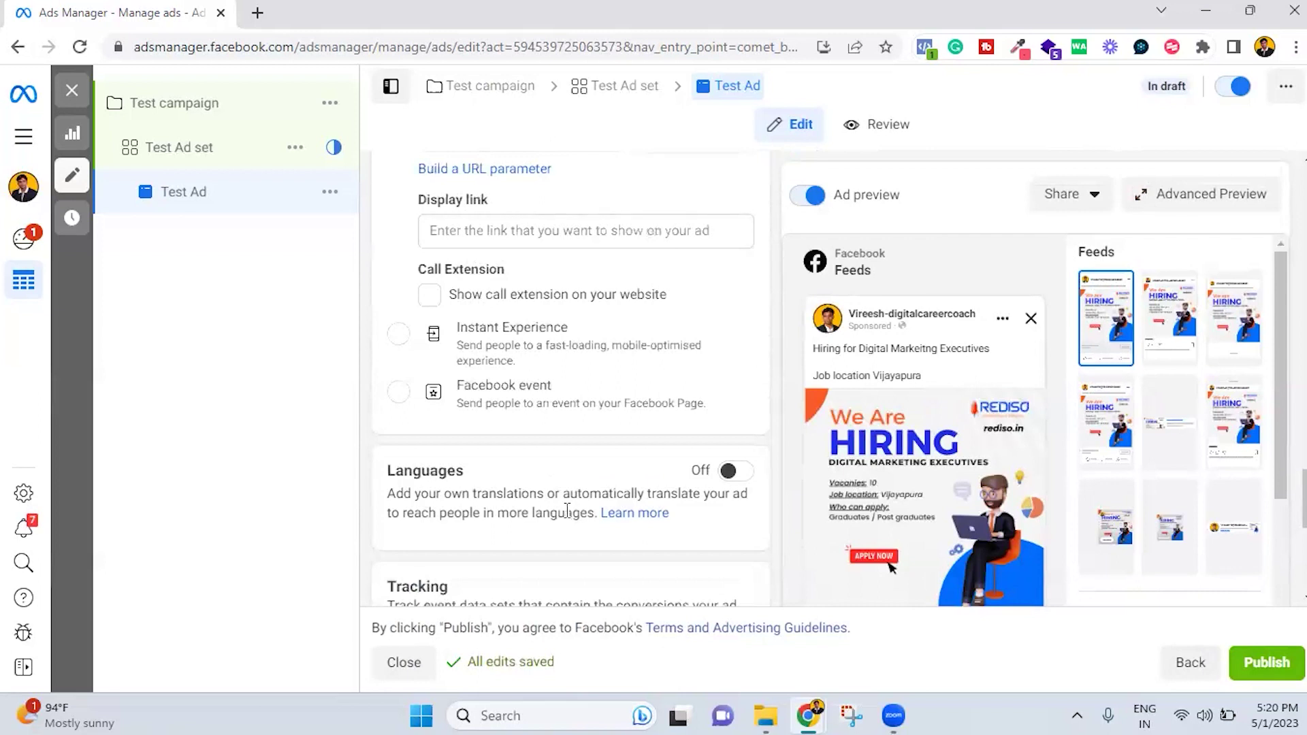
{"action": "scroll", "coordinate": [567, 512], "scroll_direction": "up", "scroll_amount": 5}
{"action": "scroll", "coordinate": [566, 517], "scroll_direction": "down", "scroll_amount": 2}
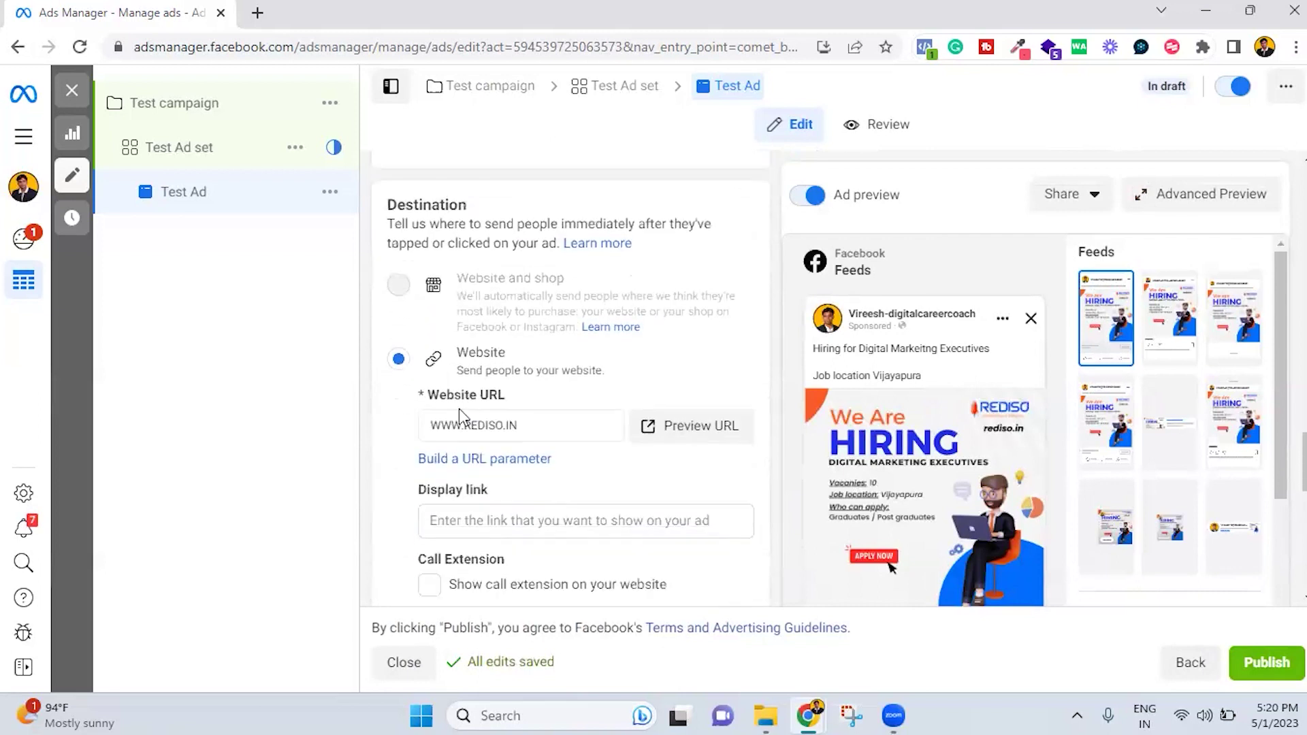
{"action": "scroll", "coordinate": [598, 476], "scroll_direction": "down", "scroll_amount": 3}
{"action": "scroll", "coordinate": [598, 475], "scroll_direction": "down", "scroll_amount": 3}
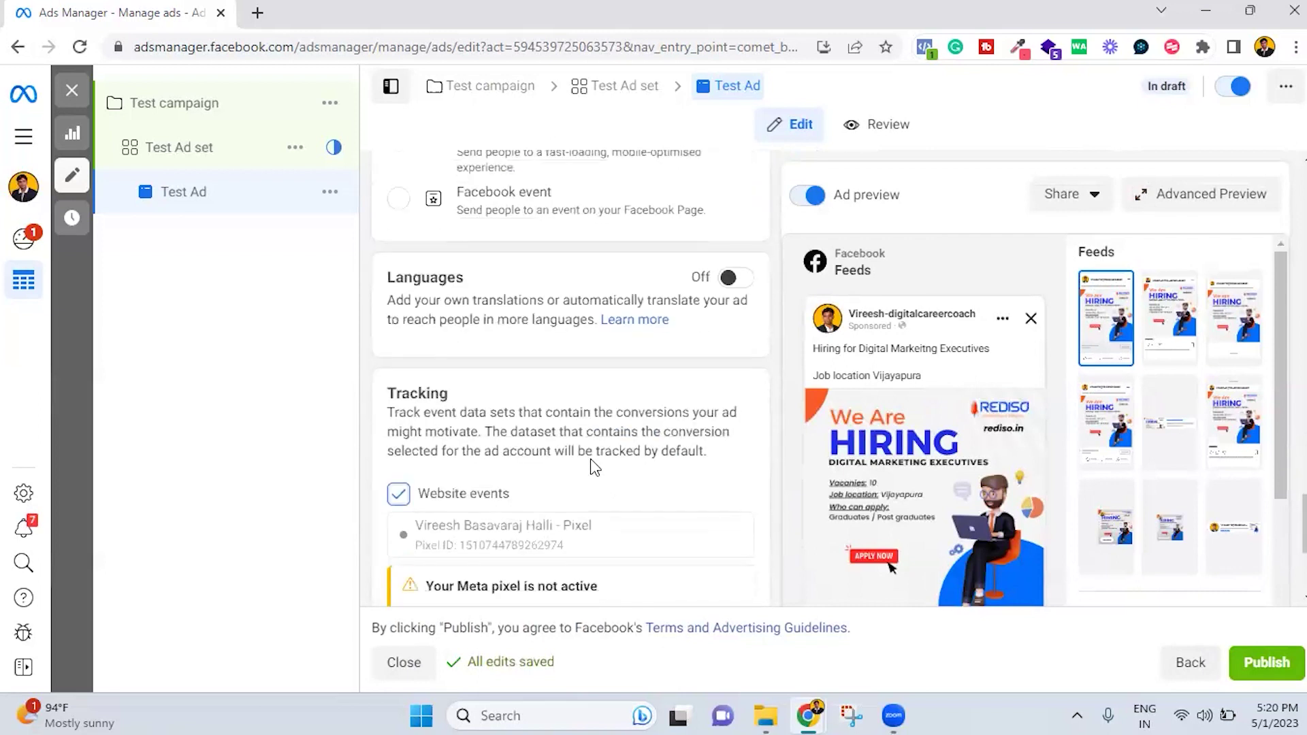
{"action": "scroll", "coordinate": [510, 455], "scroll_direction": "up", "scroll_amount": 3}
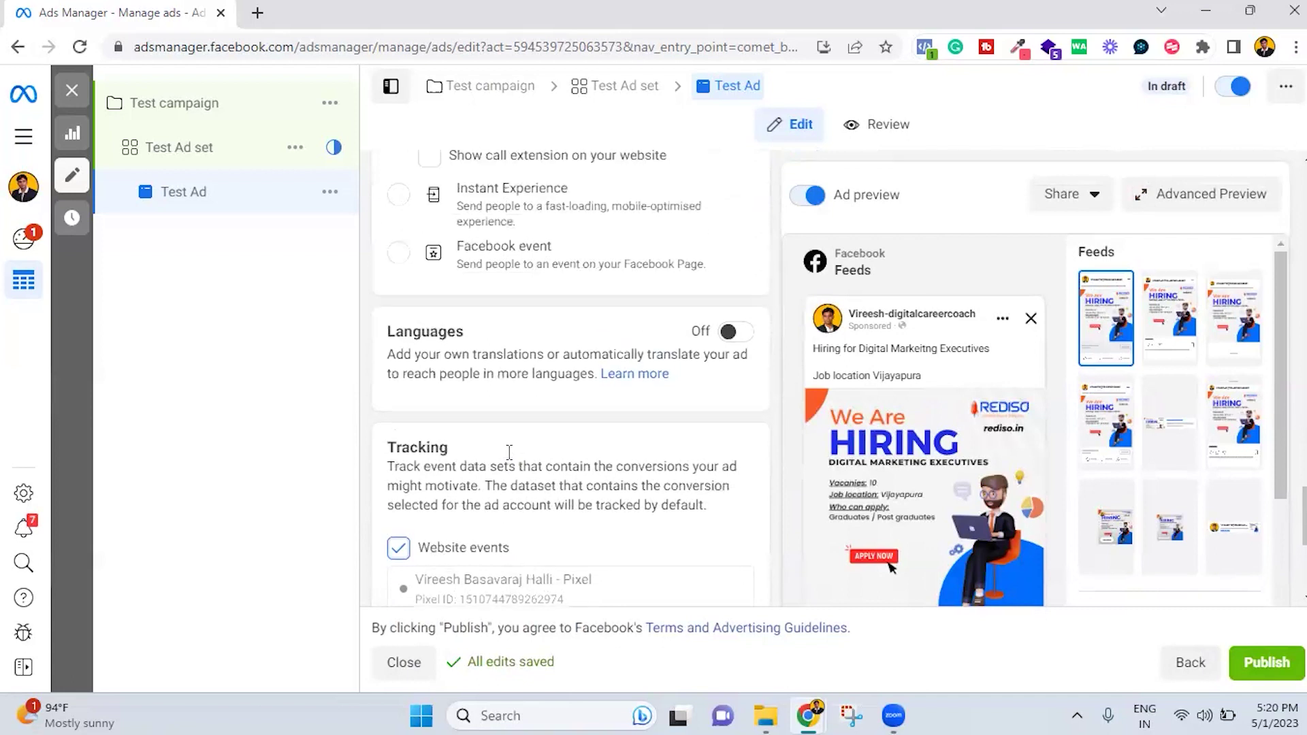
{"action": "scroll", "coordinate": [514, 461], "scroll_direction": "up", "scroll_amount": 2}
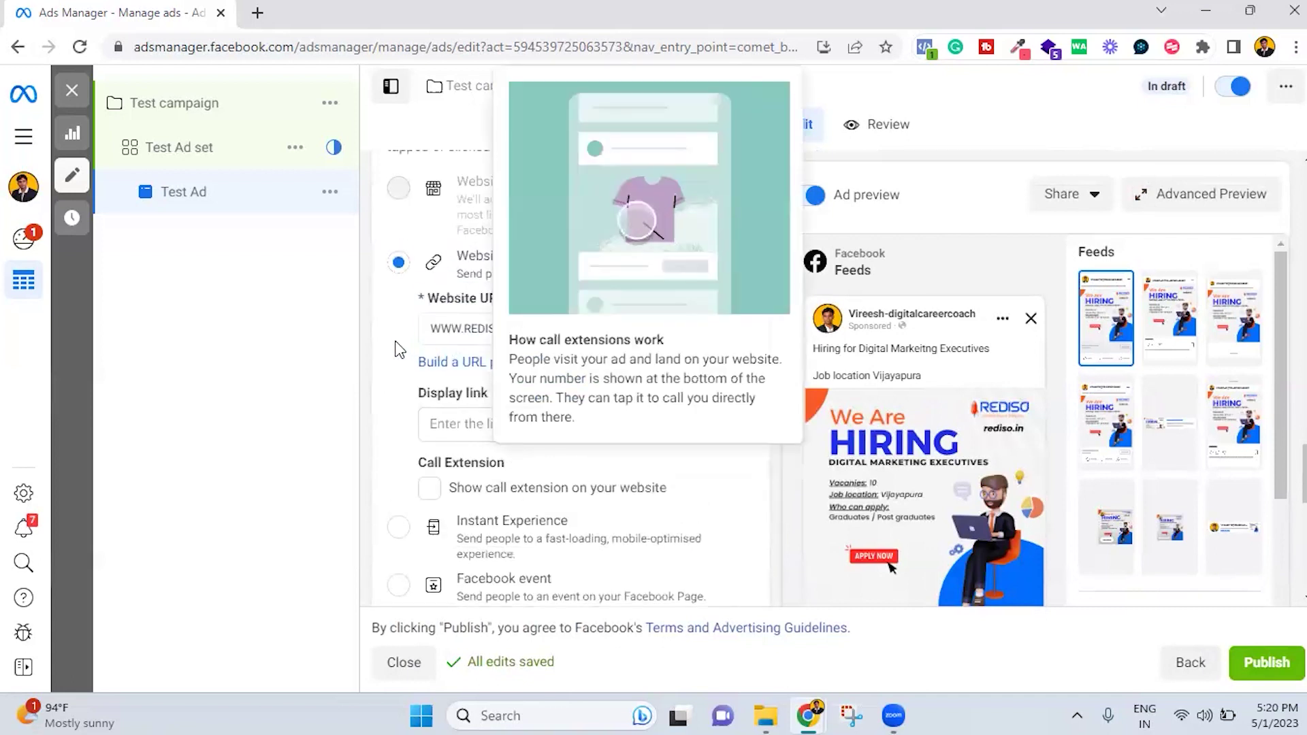
{"action": "scroll", "coordinate": [650, 480], "scroll_direction": "down", "scroll_amount": 6}
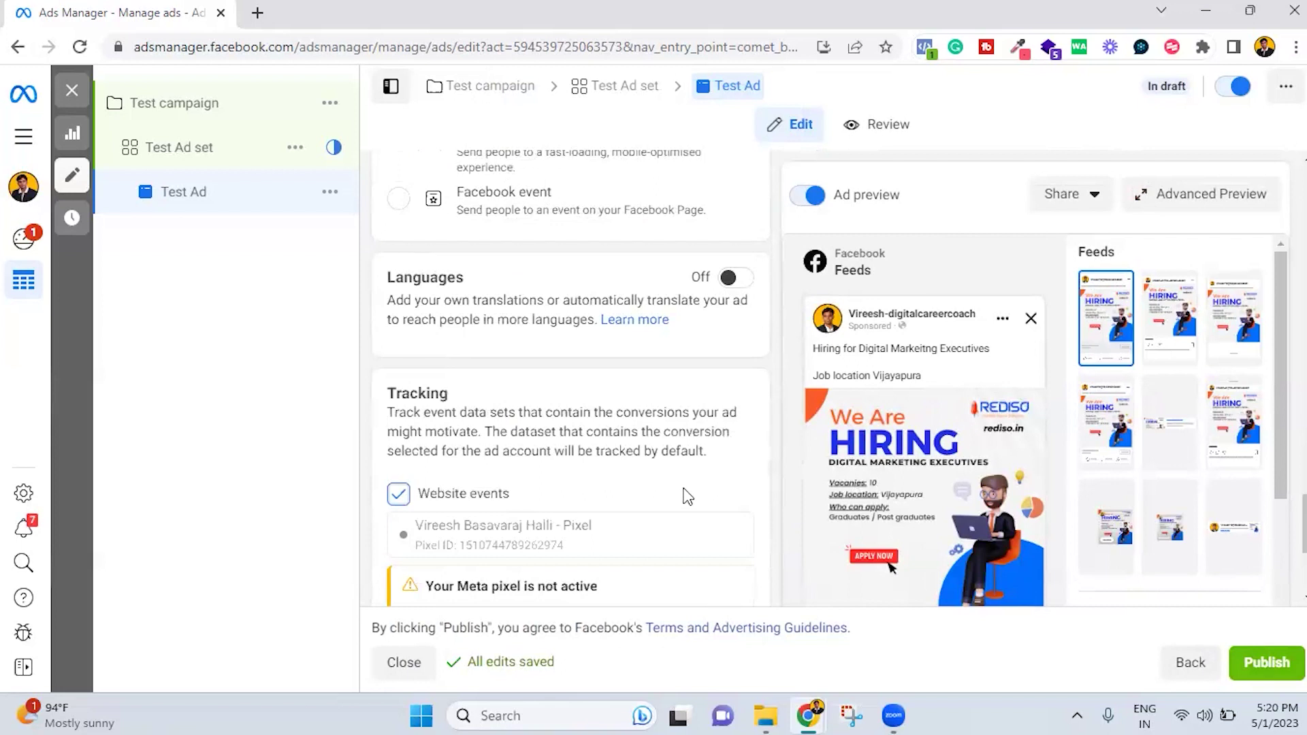
{"action": "scroll", "coordinate": [682, 494], "scroll_direction": "down", "scroll_amount": 4}
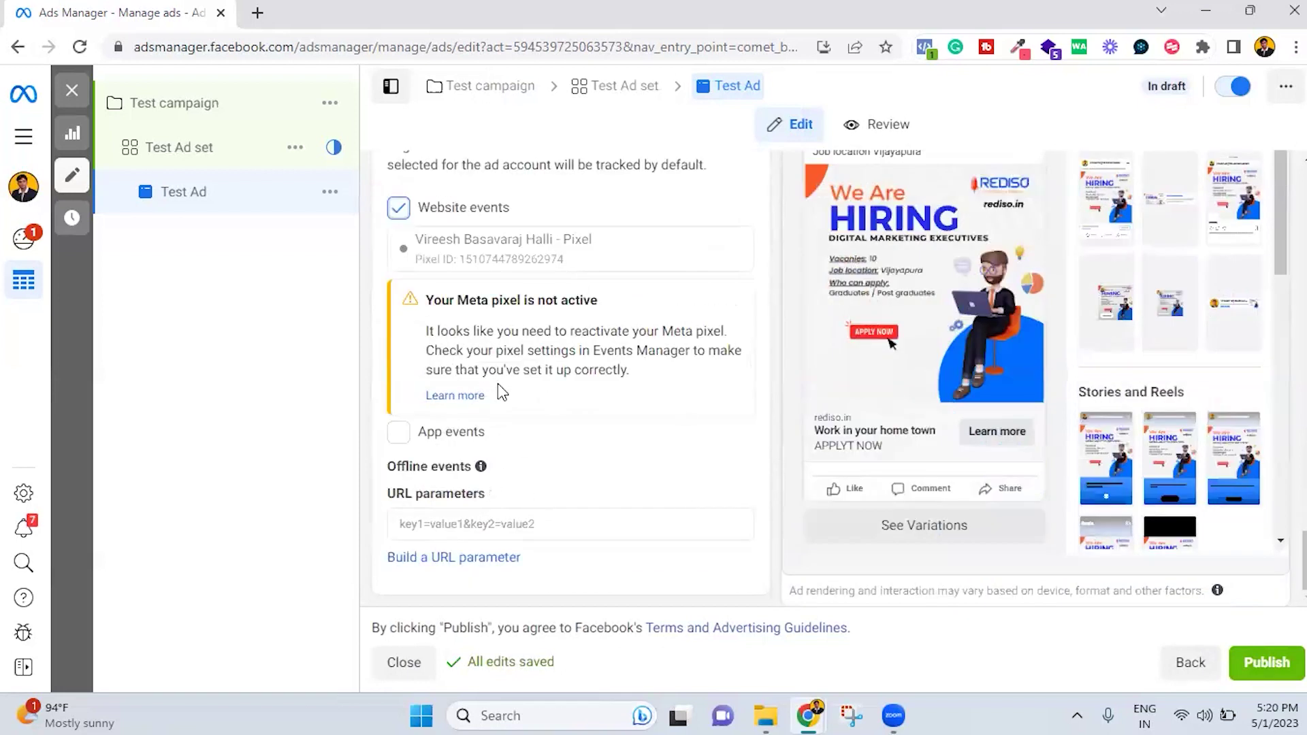
{"action": "scroll", "coordinate": [579, 433], "scroll_direction": "up", "scroll_amount": 1}
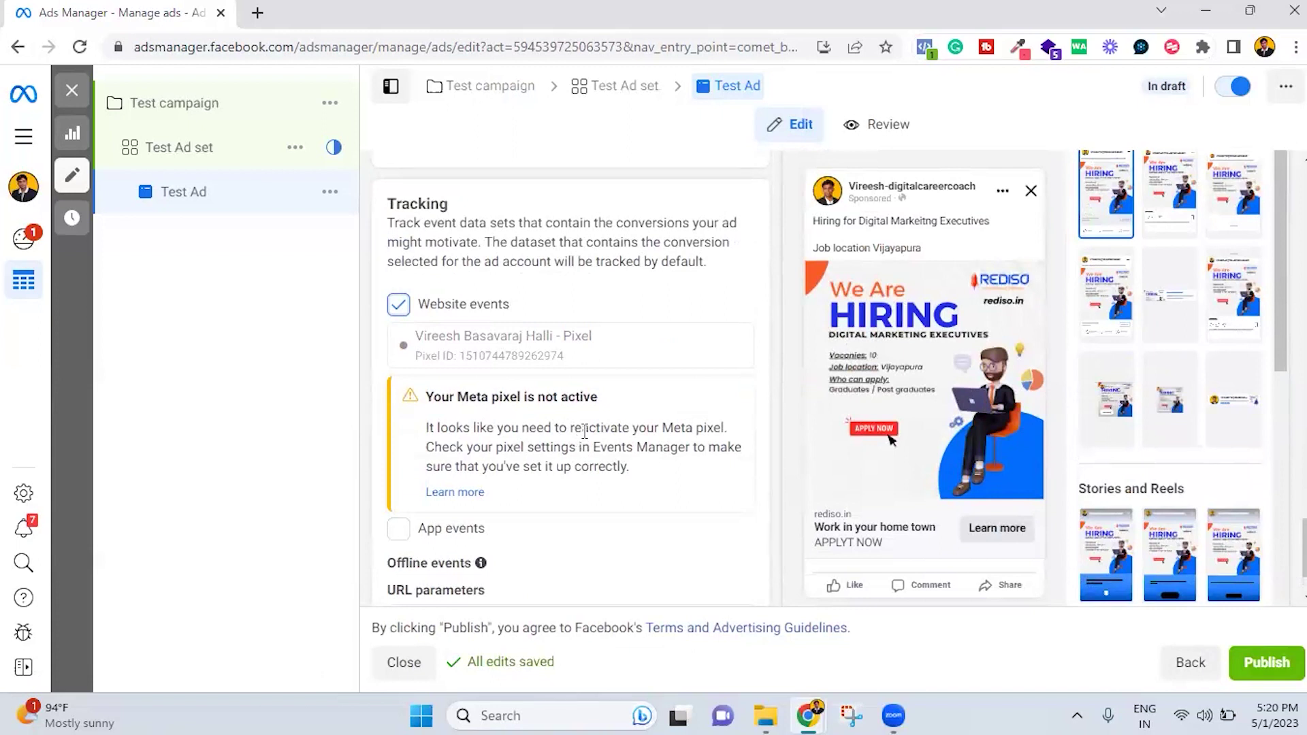
Publish the test campaign with its ad set and ad, and dismiss the publishing notice
{"action": "scroll", "coordinate": [610, 489], "scroll_direction": "down", "scroll_amount": 1}
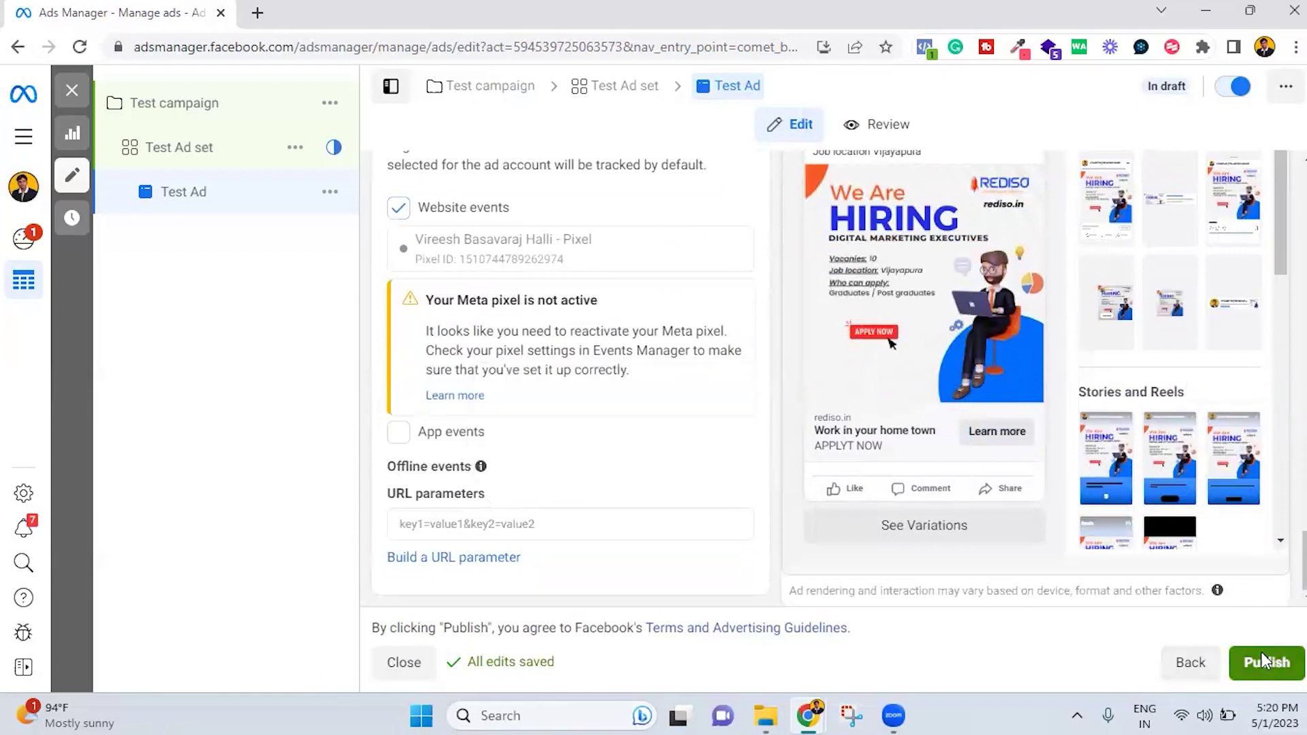
{"action": "left_click", "coordinate": [1153, 263]}
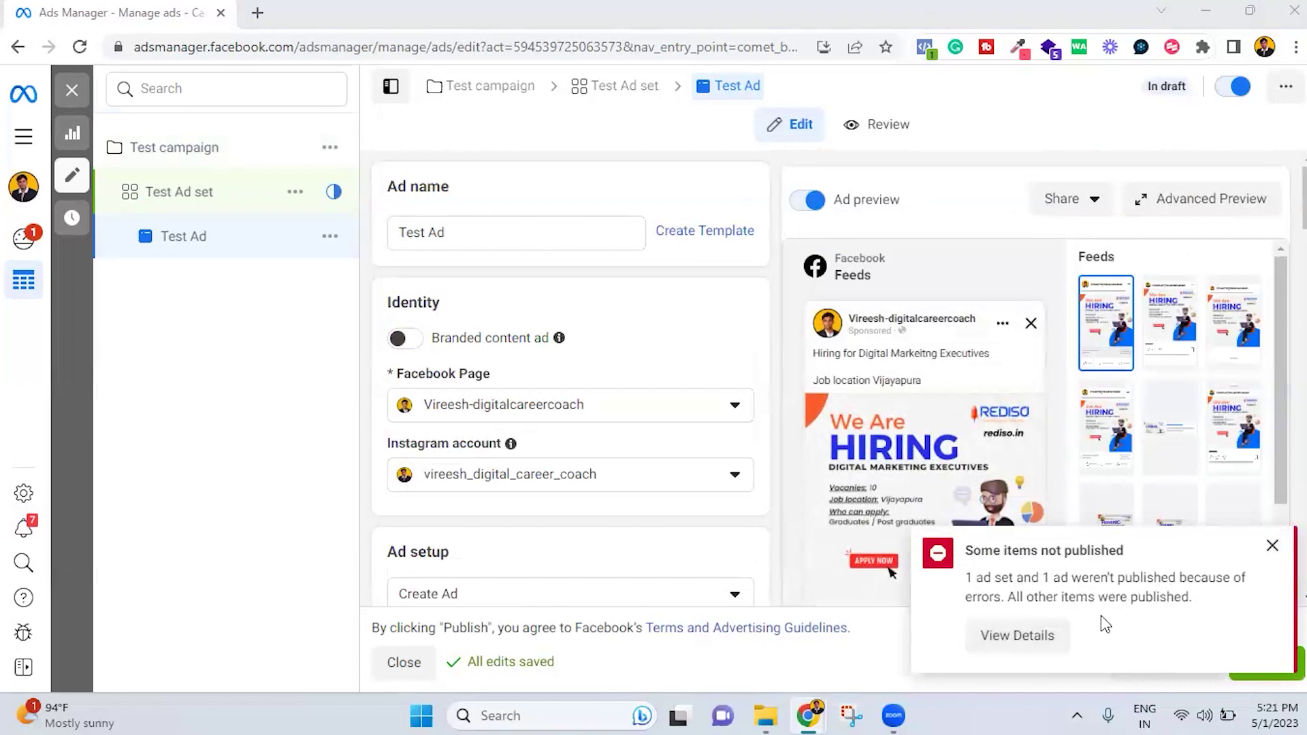
{"action": "left_click", "coordinate": [1272, 545]}
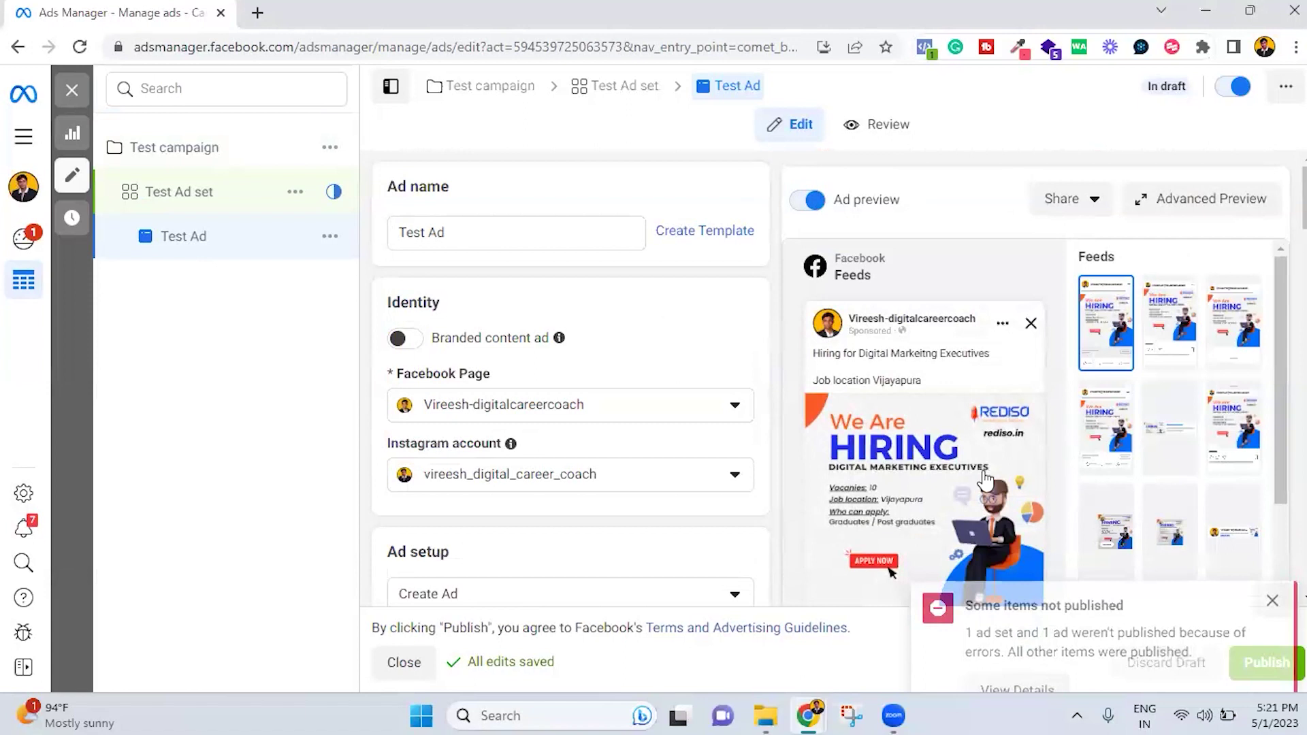
Open the advanced preview and examine the ad across the feed, stories, reels, in-stream, search results and Audience Network placements
{"action": "scroll", "coordinate": [1210, 379], "scroll_direction": "down", "scroll_amount": 2}
{"action": "scroll", "coordinate": [1178, 317], "scroll_direction": "down", "scroll_amount": 1}
{"action": "scroll", "coordinate": [1197, 326], "scroll_direction": "up", "scroll_amount": 3}
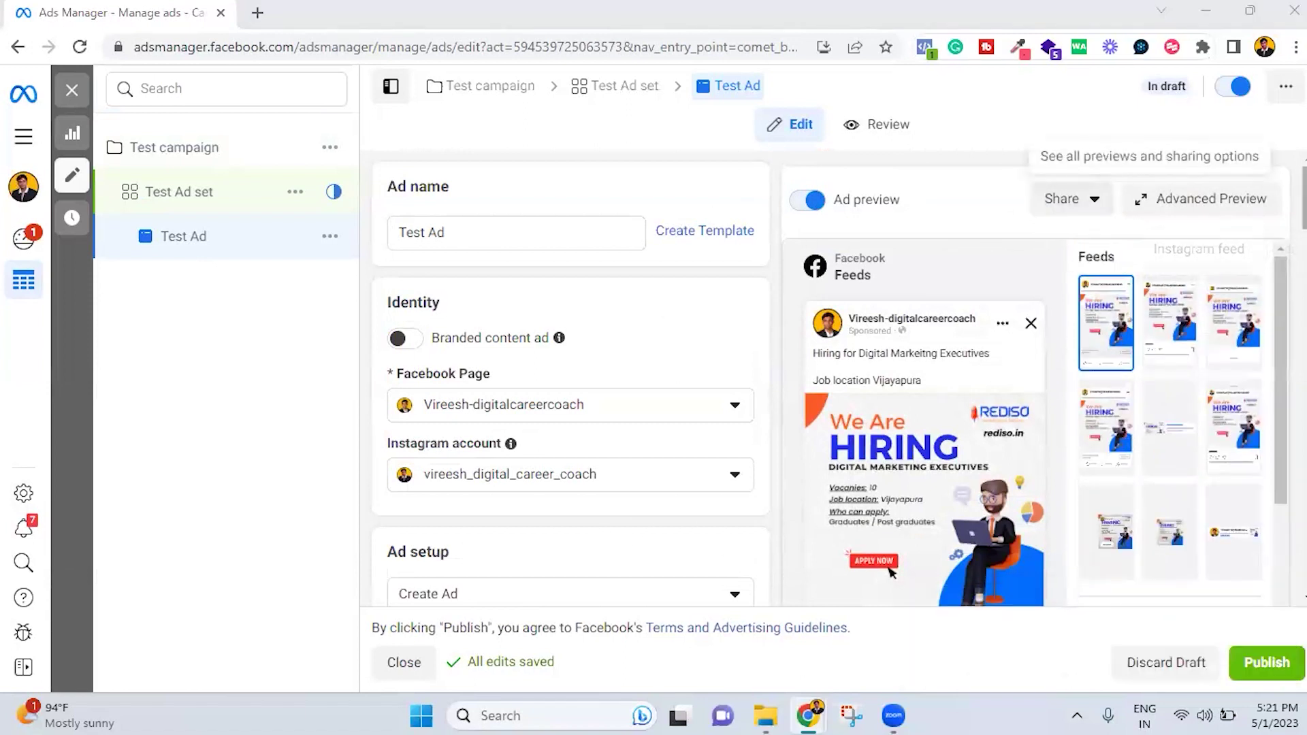
{"action": "left_click", "coordinate": [1220, 198]}
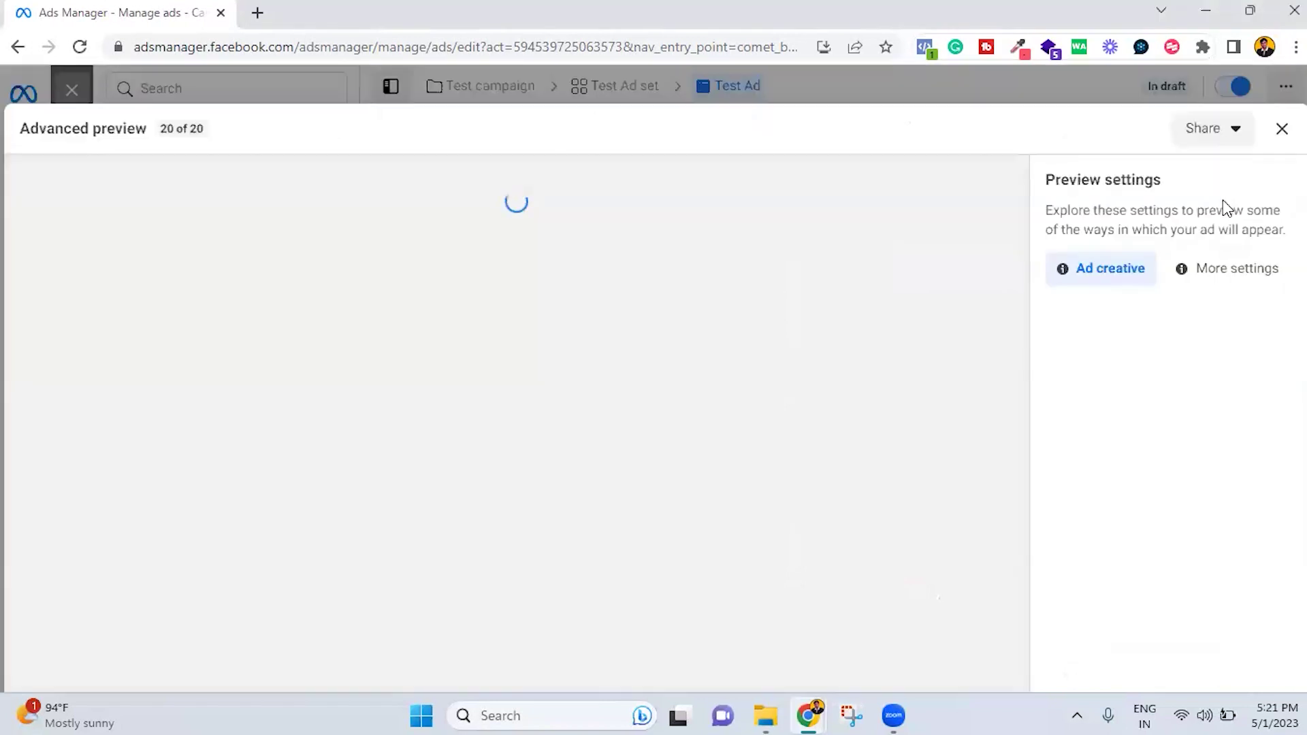
{"action": "scroll", "coordinate": [868, 394], "scroll_direction": "down", "scroll_amount": 12}
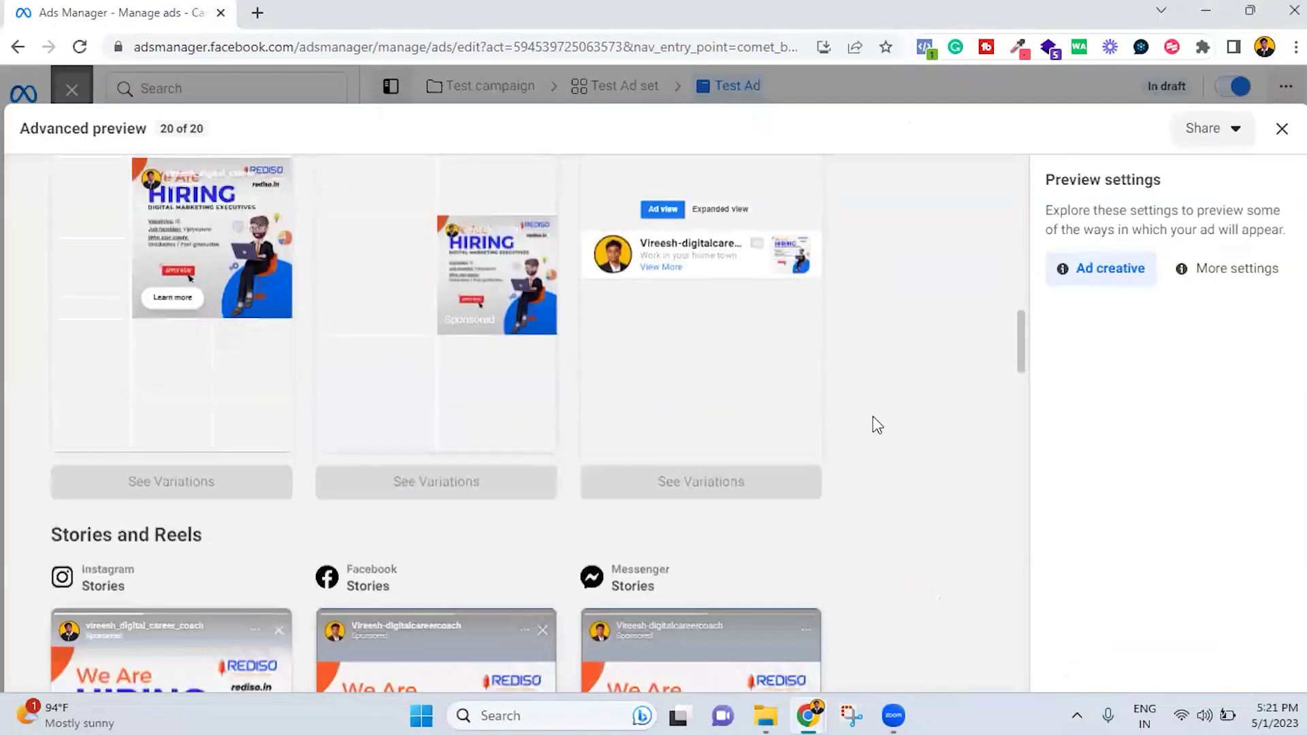
{"action": "scroll", "coordinate": [879, 417], "scroll_direction": "down", "scroll_amount": 15}
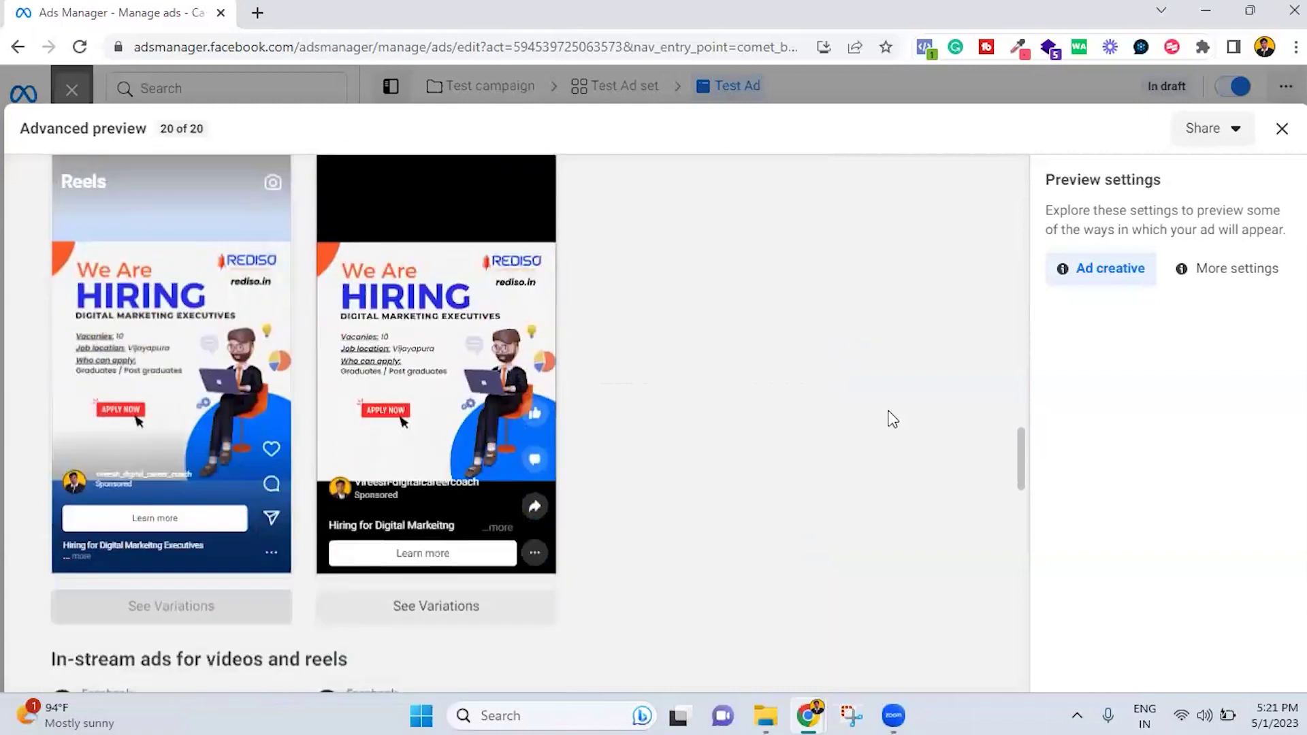
{"action": "scroll", "coordinate": [892, 419], "scroll_direction": "down", "scroll_amount": 15}
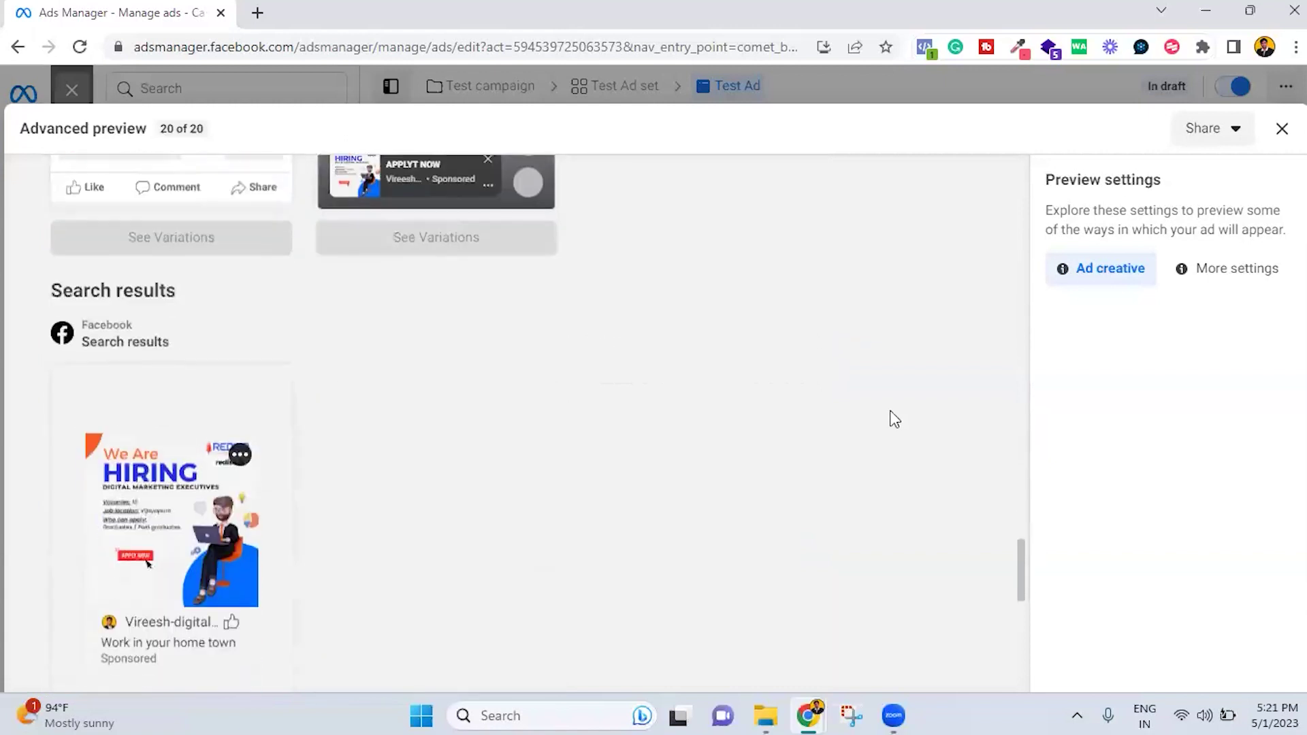
{"action": "scroll", "coordinate": [894, 423], "scroll_direction": "down", "scroll_amount": 3}
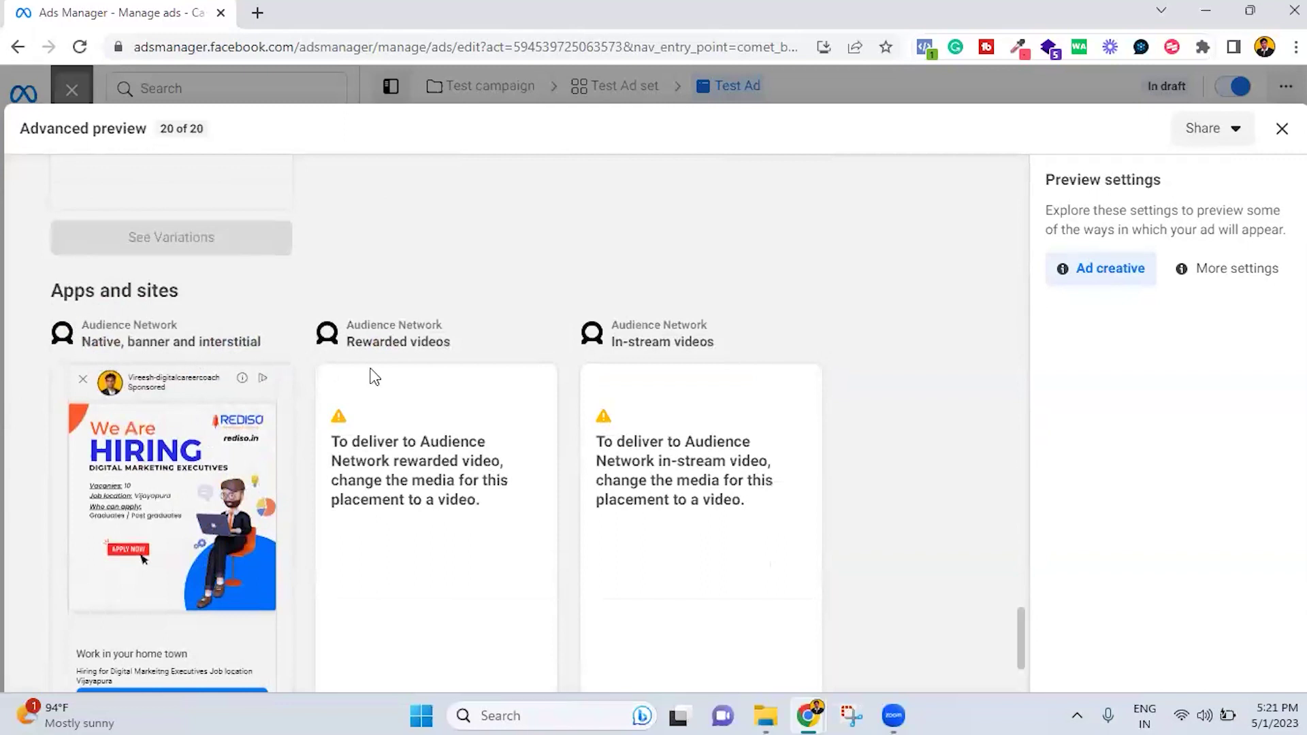
{"action": "scroll", "coordinate": [372, 376], "scroll_direction": "down", "scroll_amount": 3}
{"action": "scroll", "coordinate": [373, 374], "scroll_direction": "up", "scroll_amount": 2}
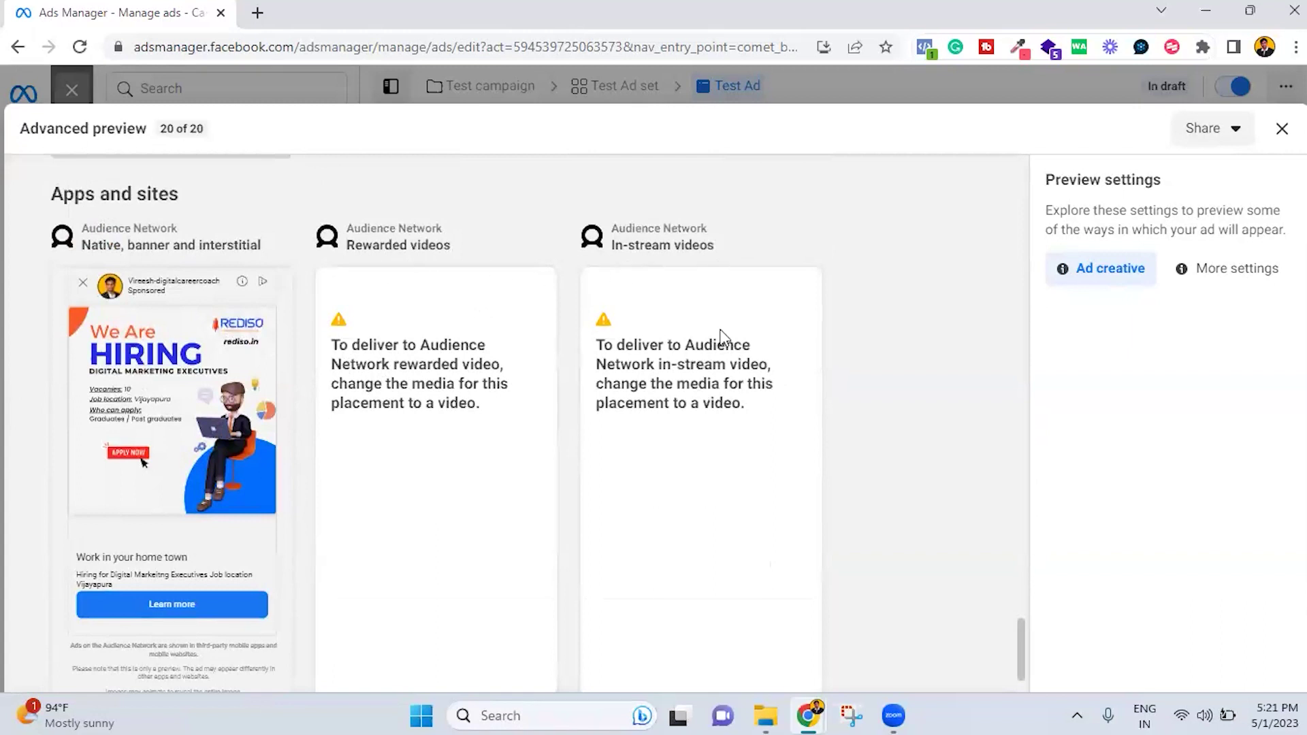
{"action": "scroll", "coordinate": [720, 384], "scroll_direction": "down", "scroll_amount": 2}
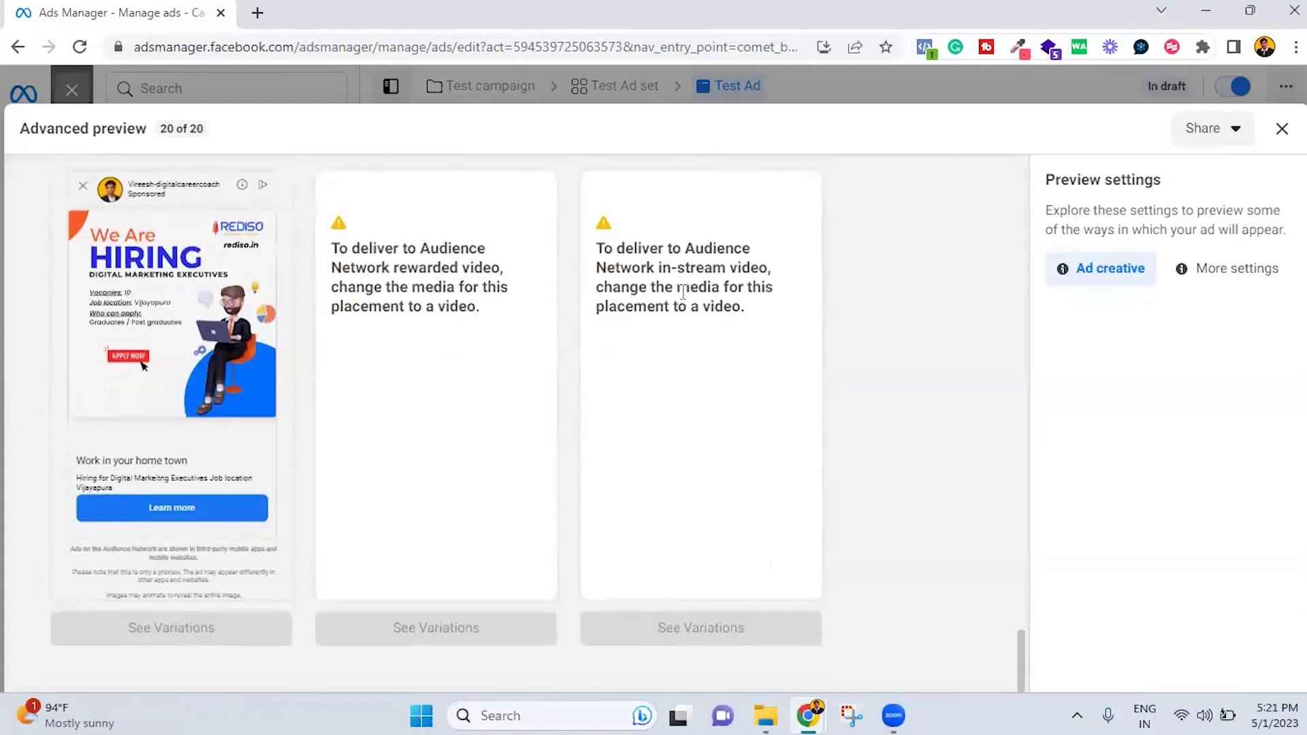
{"action": "scroll", "coordinate": [674, 381], "scroll_direction": "up", "scroll_amount": 1}
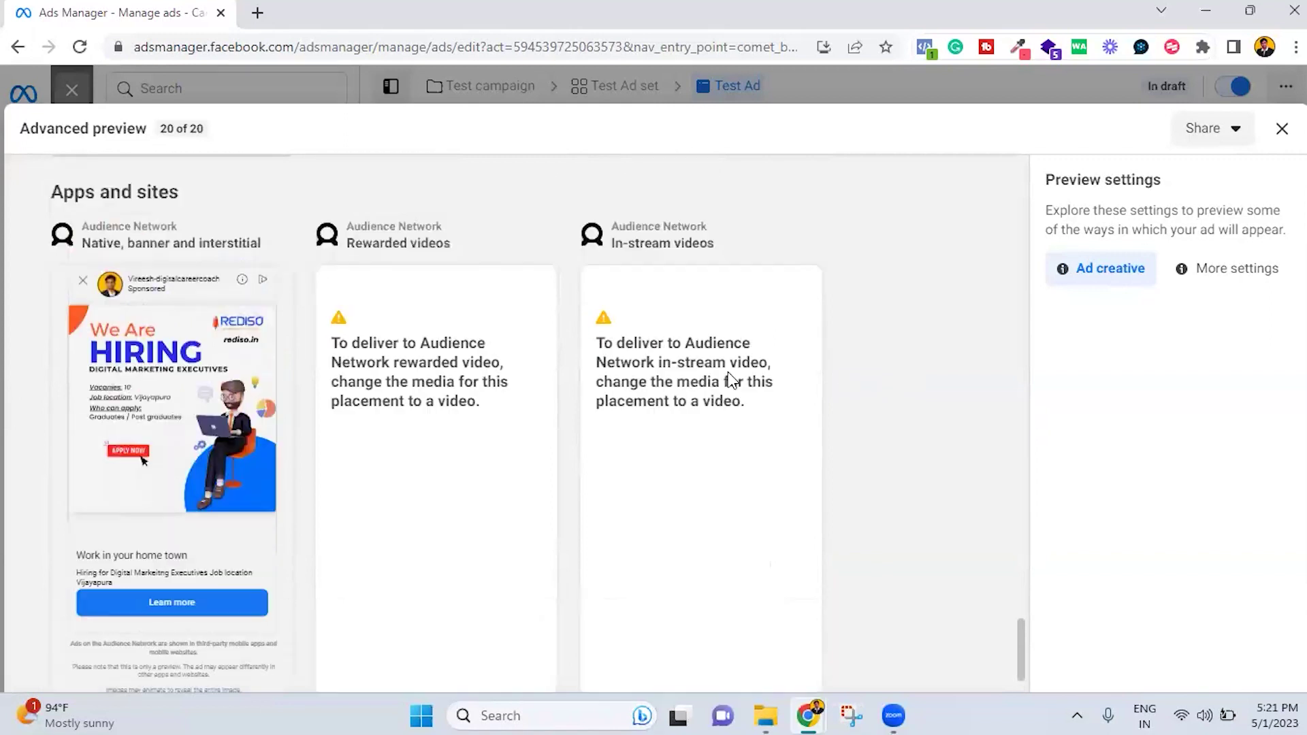
{"action": "scroll", "coordinate": [715, 379], "scroll_direction": "down", "scroll_amount": 10}
{"action": "scroll", "coordinate": [733, 378], "scroll_direction": "down", "scroll_amount": 10}
{"action": "scroll", "coordinate": [794, 315], "scroll_direction": "up", "scroll_amount": 1}
{"action": "scroll", "coordinate": [708, 338], "scroll_direction": "down", "scroll_amount": 1}
{"action": "scroll", "coordinate": [712, 339], "scroll_direction": "up", "scroll_amount": 12}
{"action": "scroll", "coordinate": [712, 347], "scroll_direction": "down", "scroll_amount": 15}
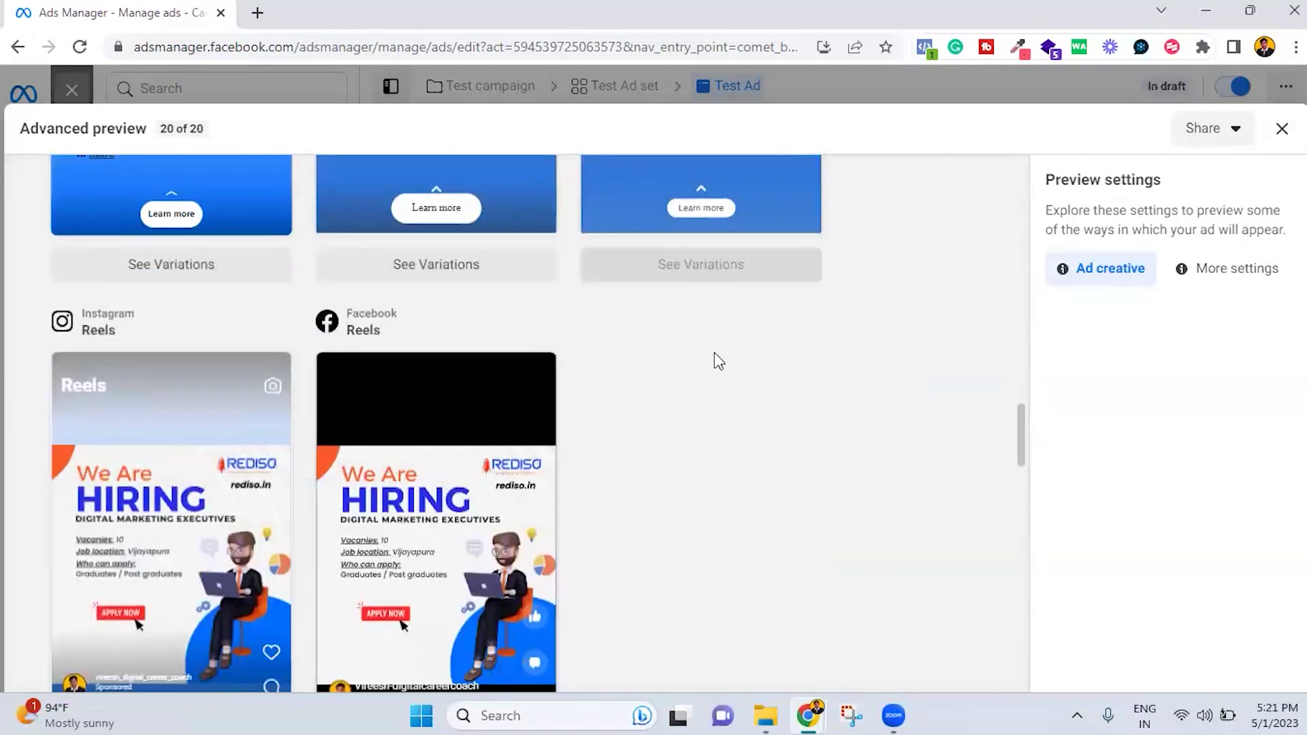
{"action": "scroll", "coordinate": [712, 356], "scroll_direction": "up", "scroll_amount": 2}
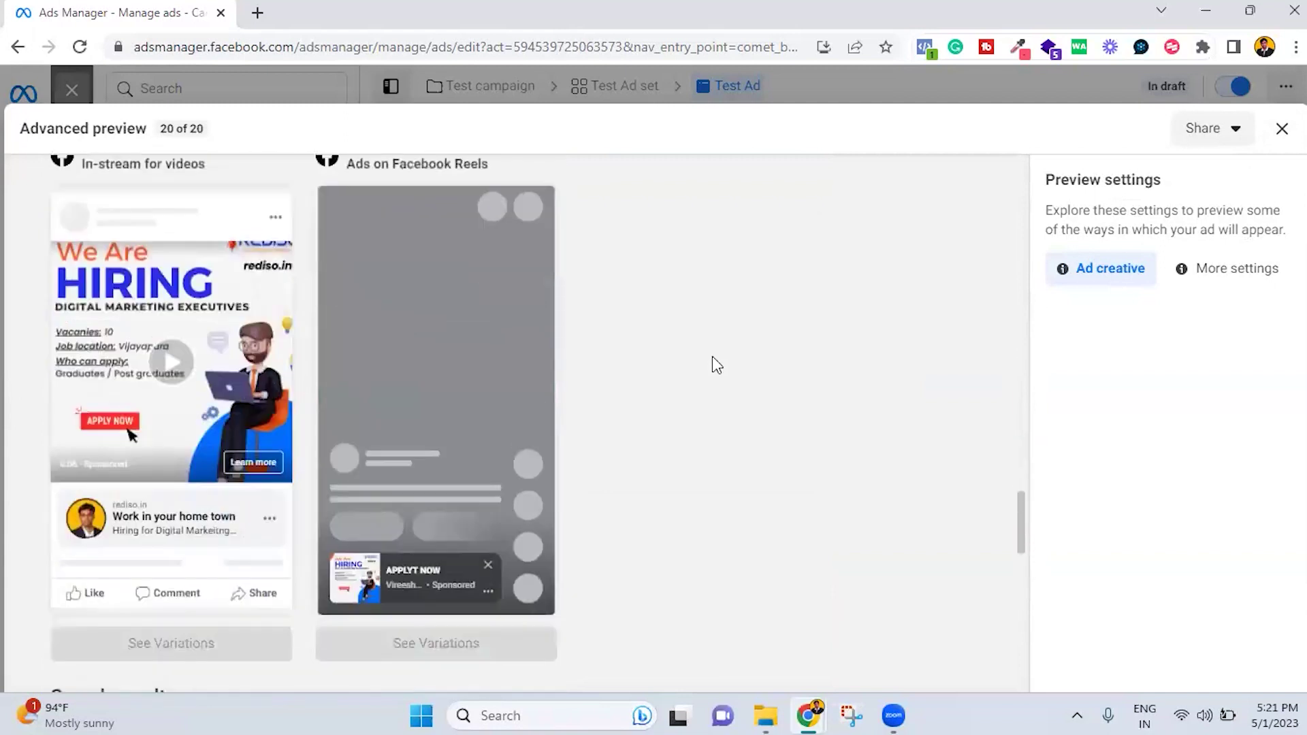
Examine the remaining Audience Network placements in the advanced preview and close it
{"action": "scroll", "coordinate": [713, 350], "scroll_direction": "down", "scroll_amount": 8}
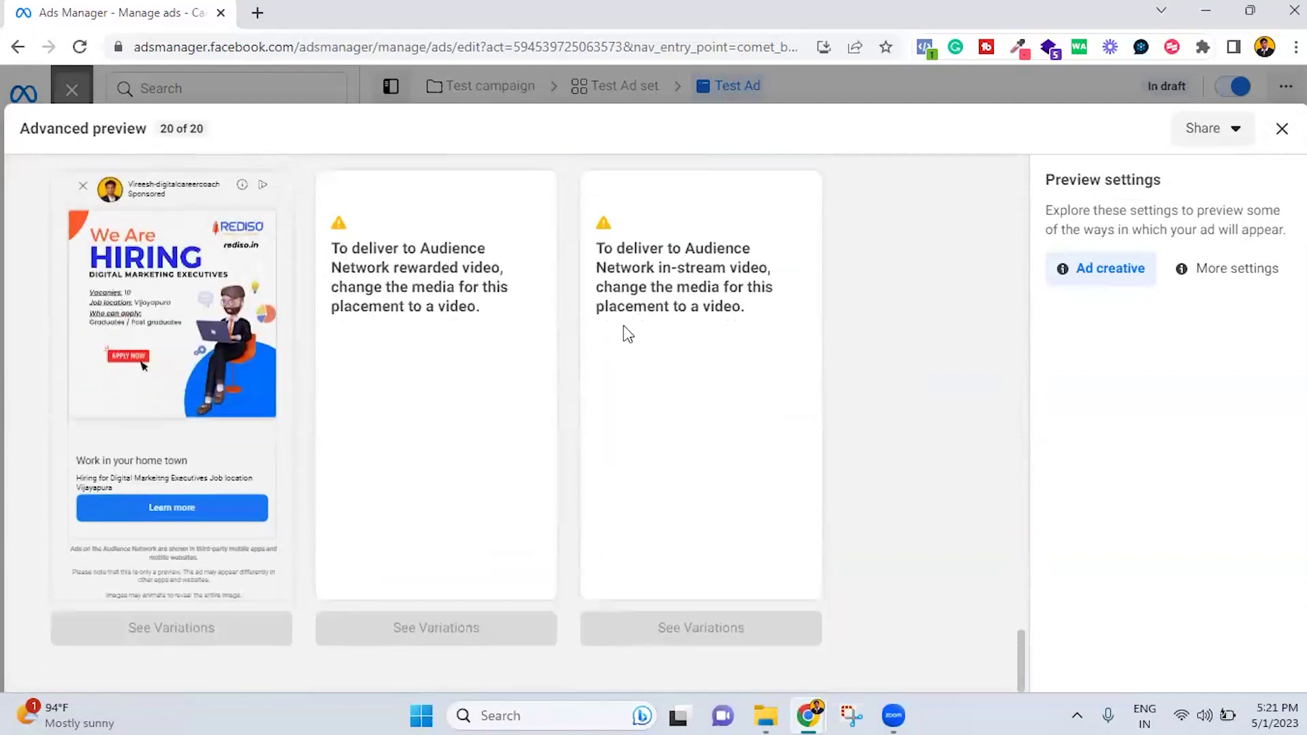
{"action": "left_click", "coordinate": [1281, 129]}
Open Test Ad set and set the start date of its schedule to 3/5/2023
{"action": "left_click", "coordinate": [160, 197]}
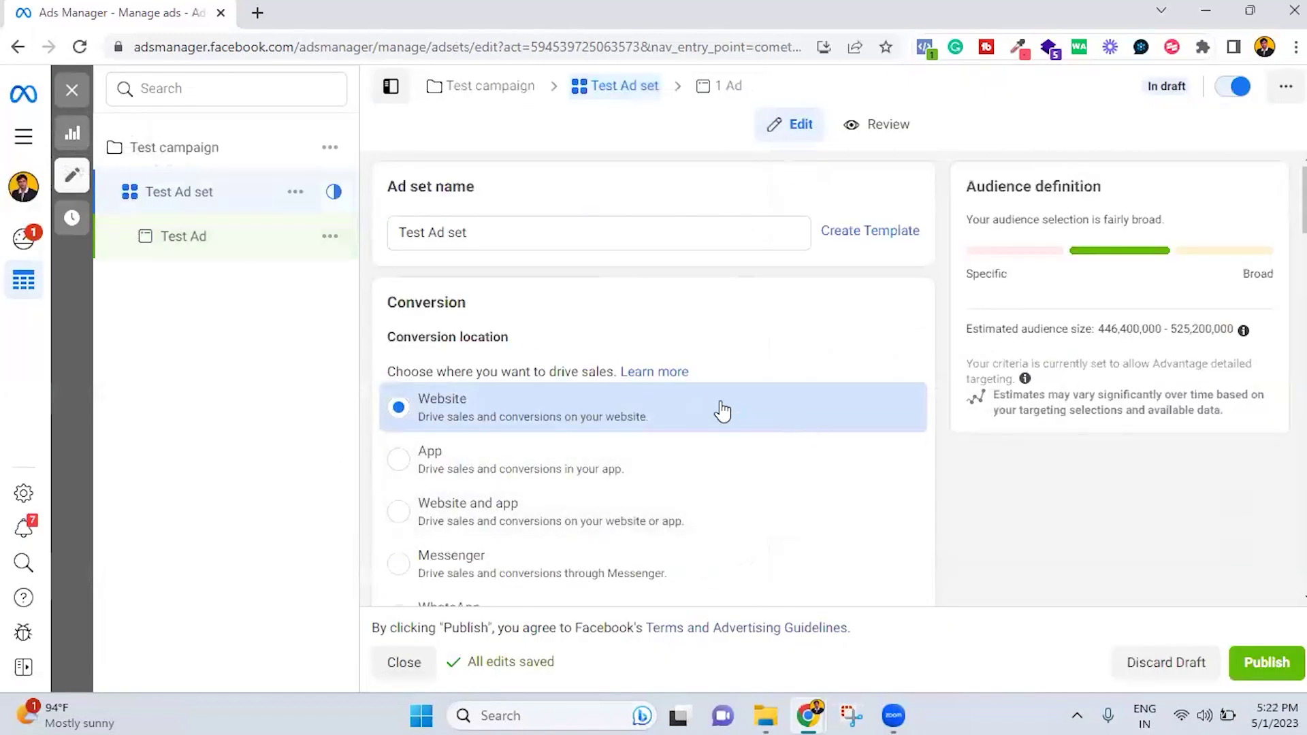
{"action": "scroll", "coordinate": [721, 411], "scroll_direction": "down", "scroll_amount": 5}
{"action": "scroll", "coordinate": [725, 411], "scroll_direction": "down", "scroll_amount": 8}
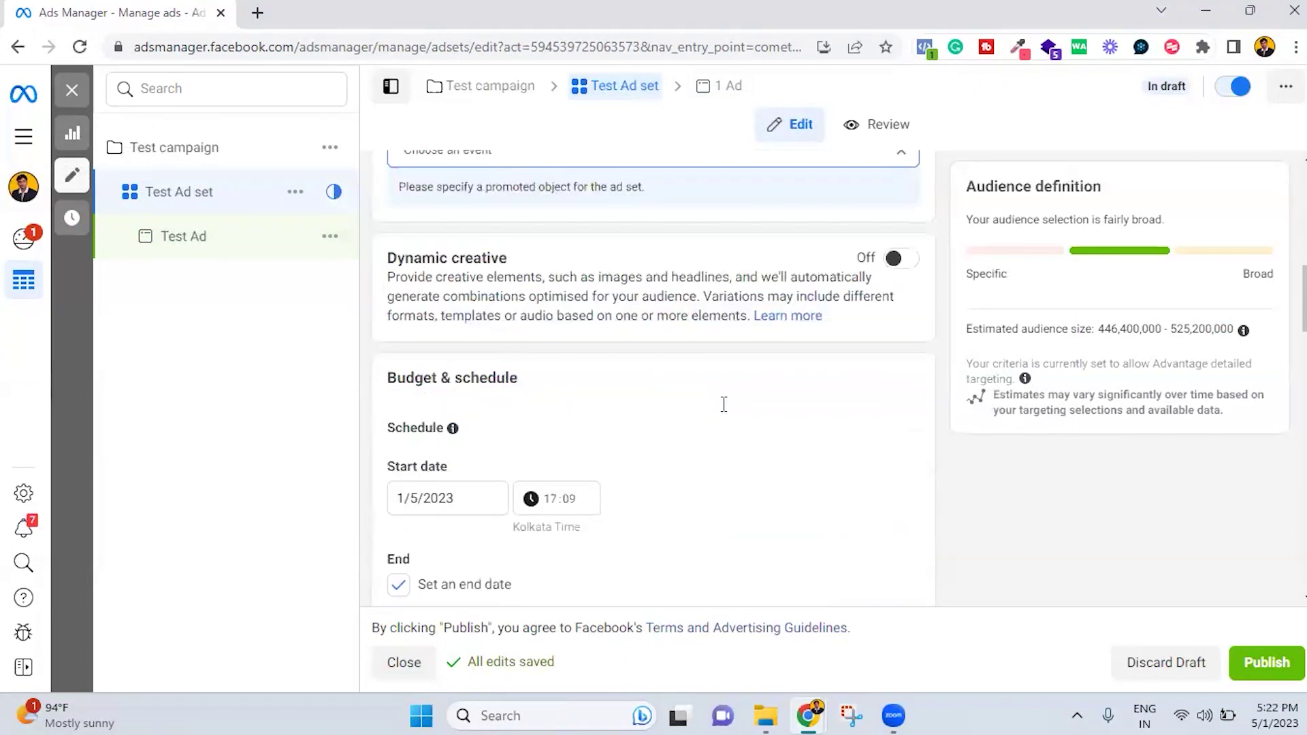
{"action": "scroll", "coordinate": [721, 421], "scroll_direction": "down", "scroll_amount": 10}
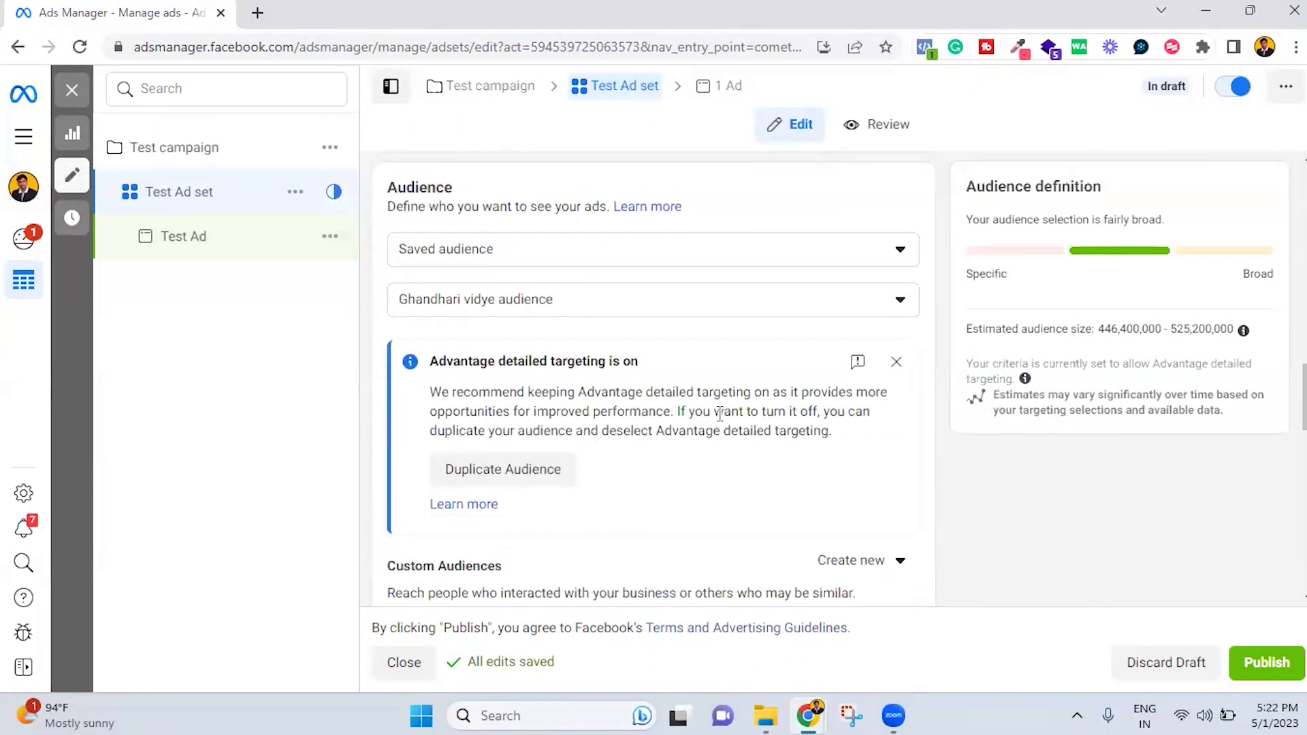
{"action": "scroll", "coordinate": [718, 421], "scroll_direction": "up", "scroll_amount": 7}
{"action": "scroll", "coordinate": [718, 420], "scroll_direction": "up", "scroll_amount": 1}
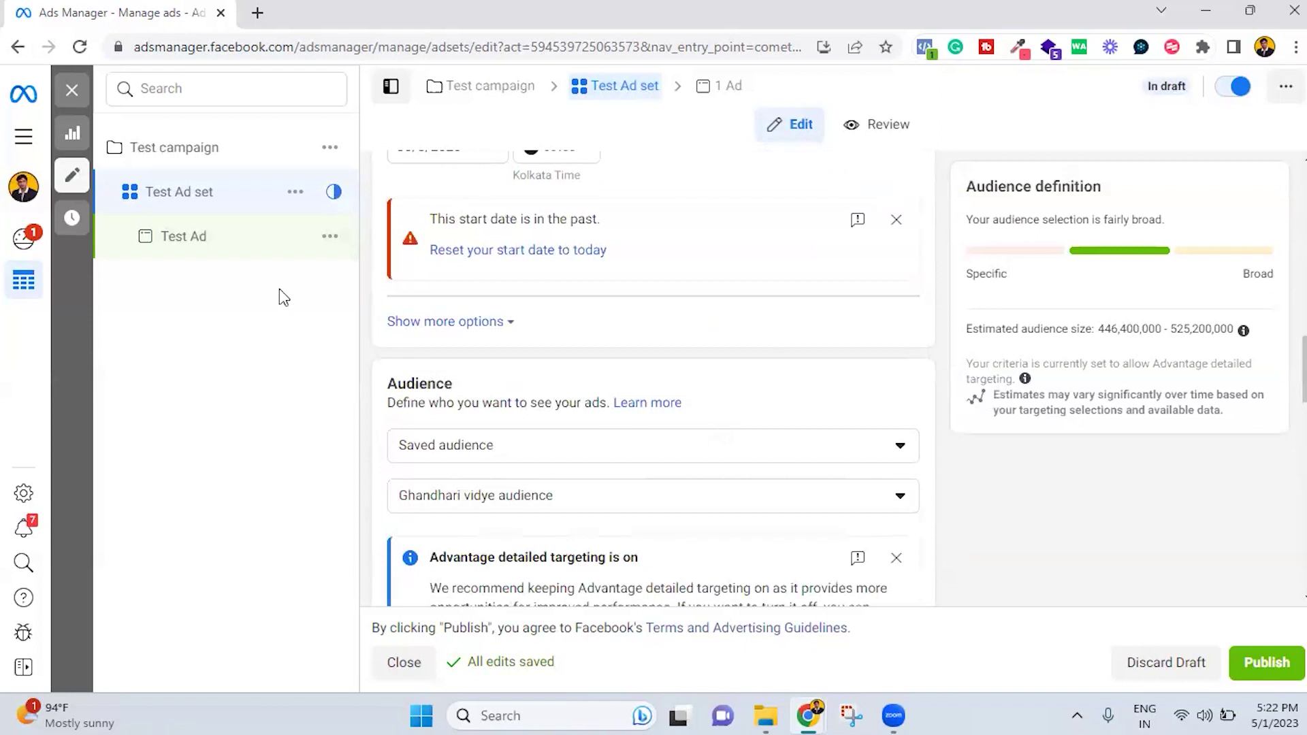
{"action": "scroll", "coordinate": [601, 286], "scroll_direction": "up", "scroll_amount": 3}
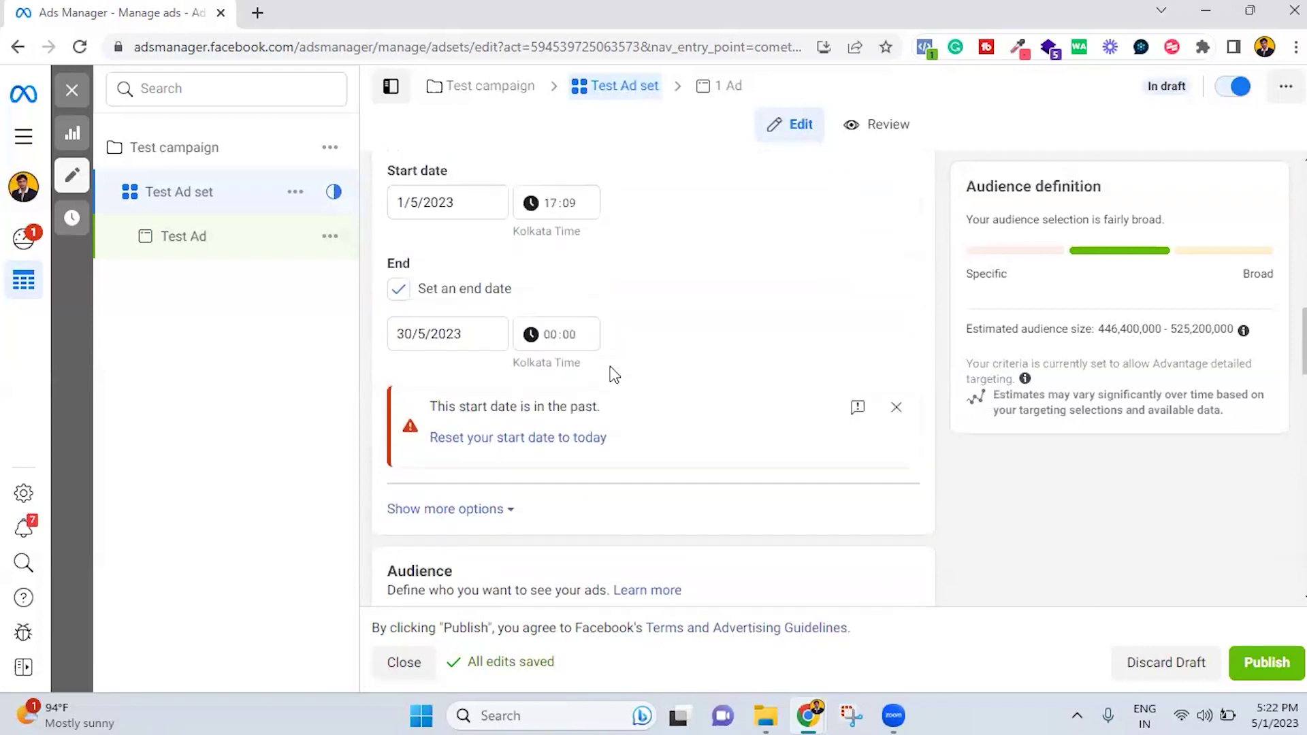
{"action": "left_click", "coordinate": [556, 214]}
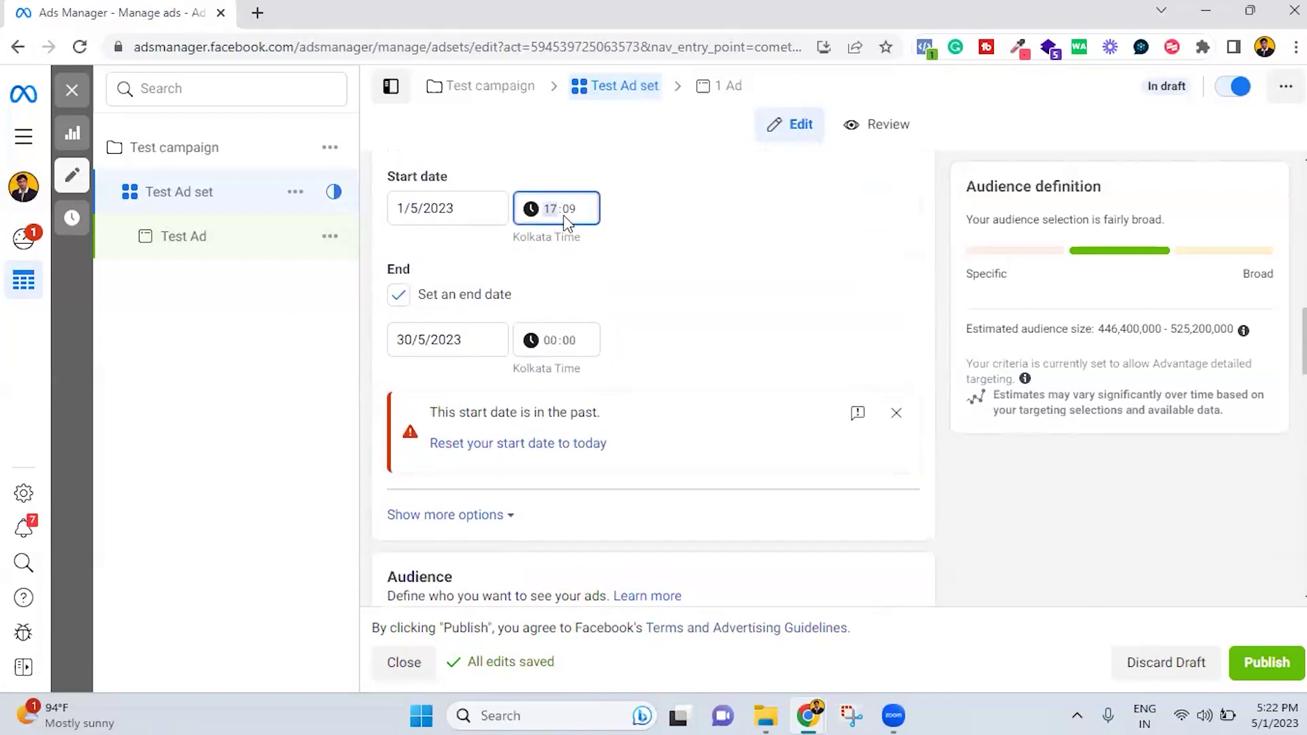
{"action": "left_click", "coordinate": [427, 209]}
{"action": "left_click", "coordinate": [503, 301]}
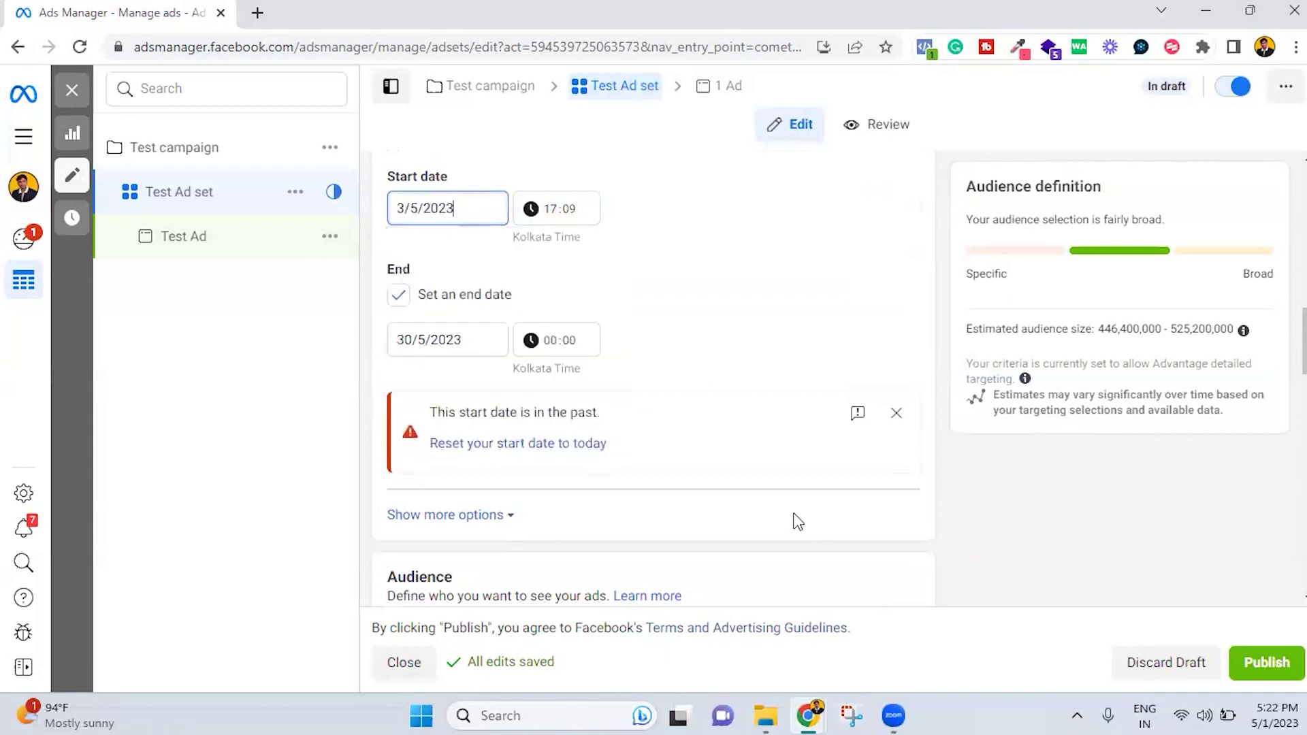
Try to publish the ad set and ad, then dismiss the notice and collapse the list of errors
{"action": "scroll", "coordinate": [652, 501], "scroll_direction": "down", "scroll_amount": 3}
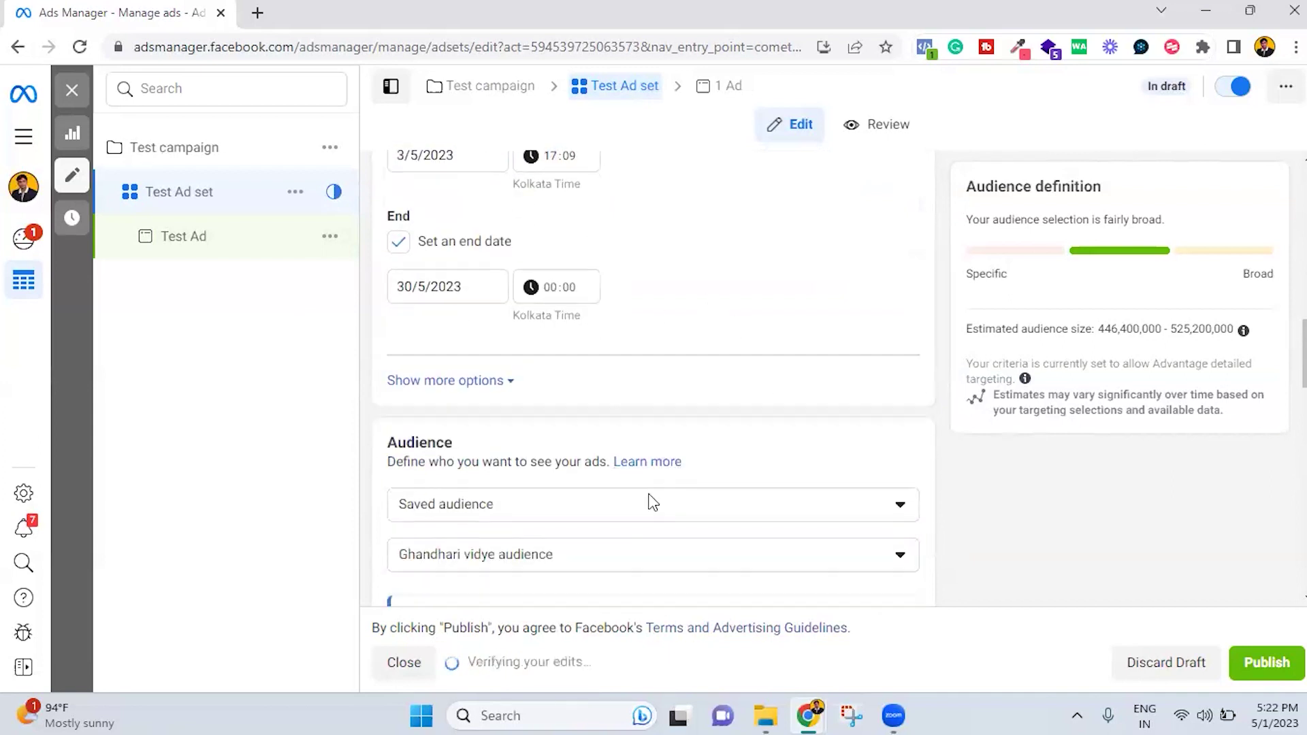
{"action": "scroll", "coordinate": [479, 501], "scroll_direction": "down", "scroll_amount": 3}
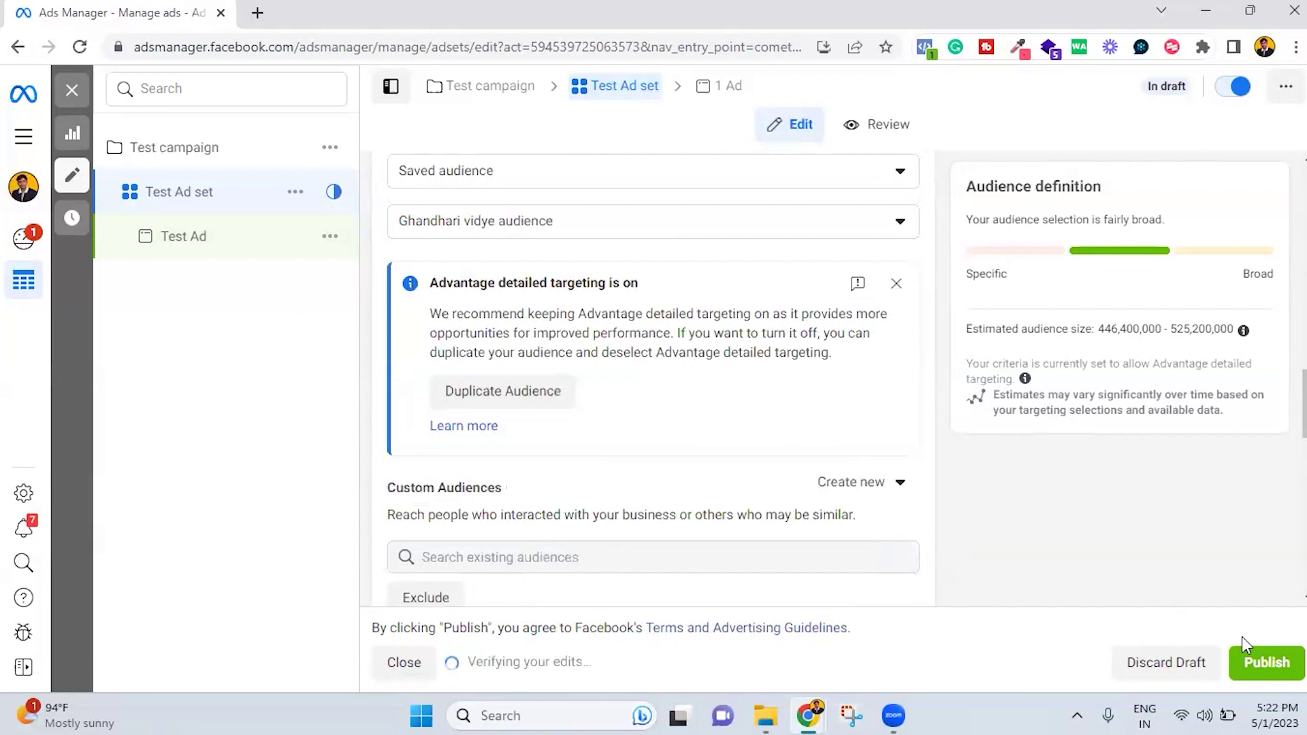
{"action": "left_click", "coordinate": [1285, 674]}
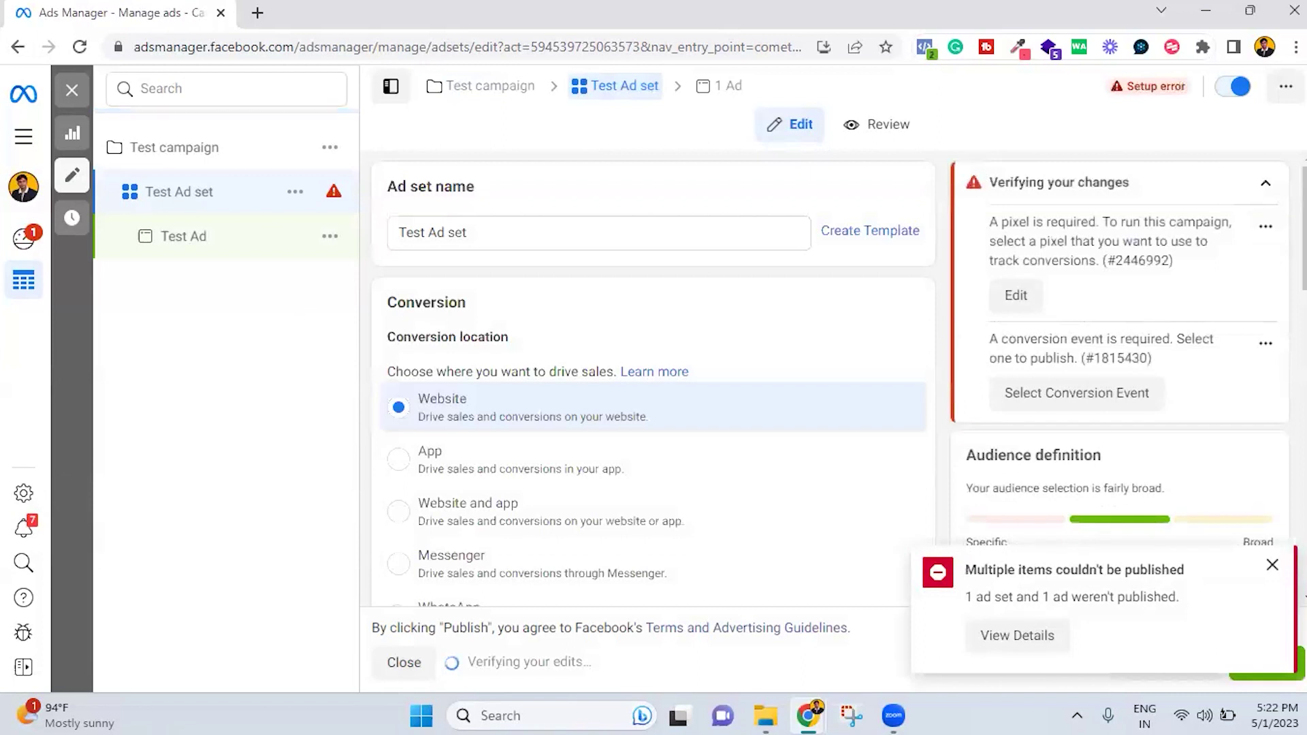
{"action": "left_click", "coordinate": [1272, 565]}
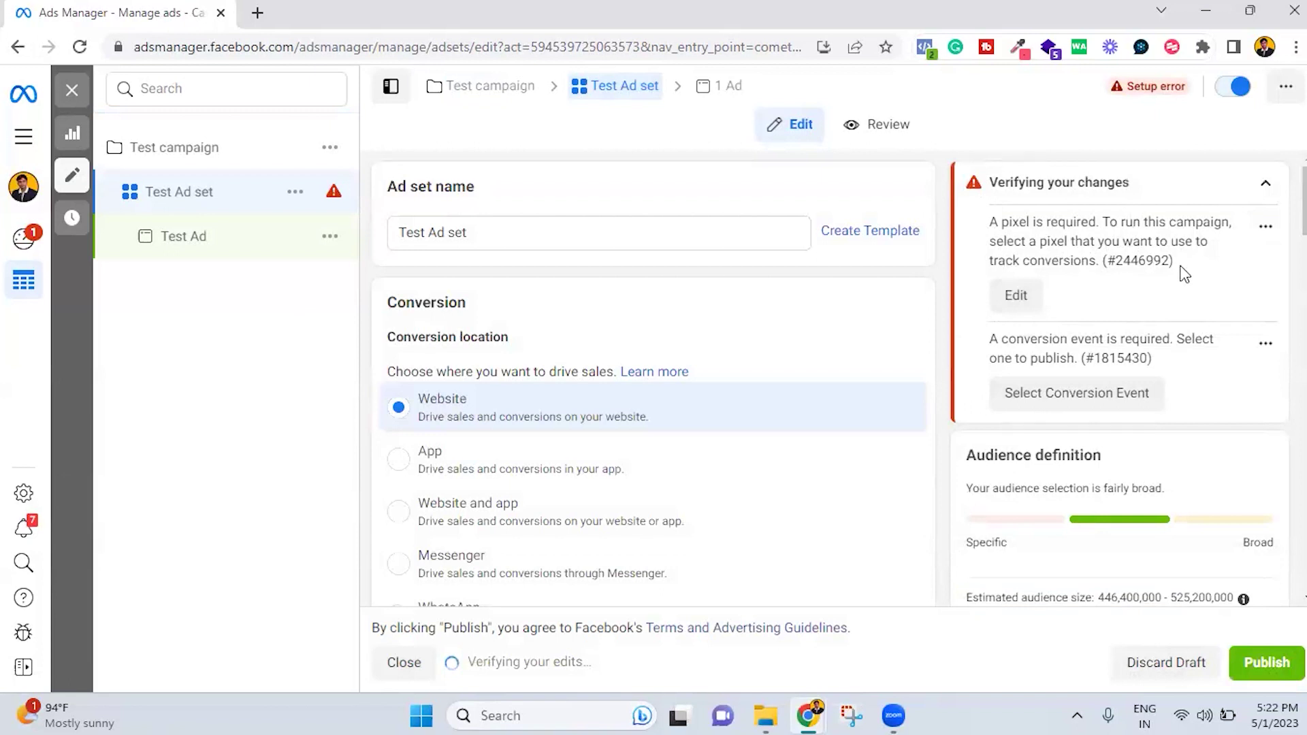
{"action": "left_click", "coordinate": [1266, 184]}
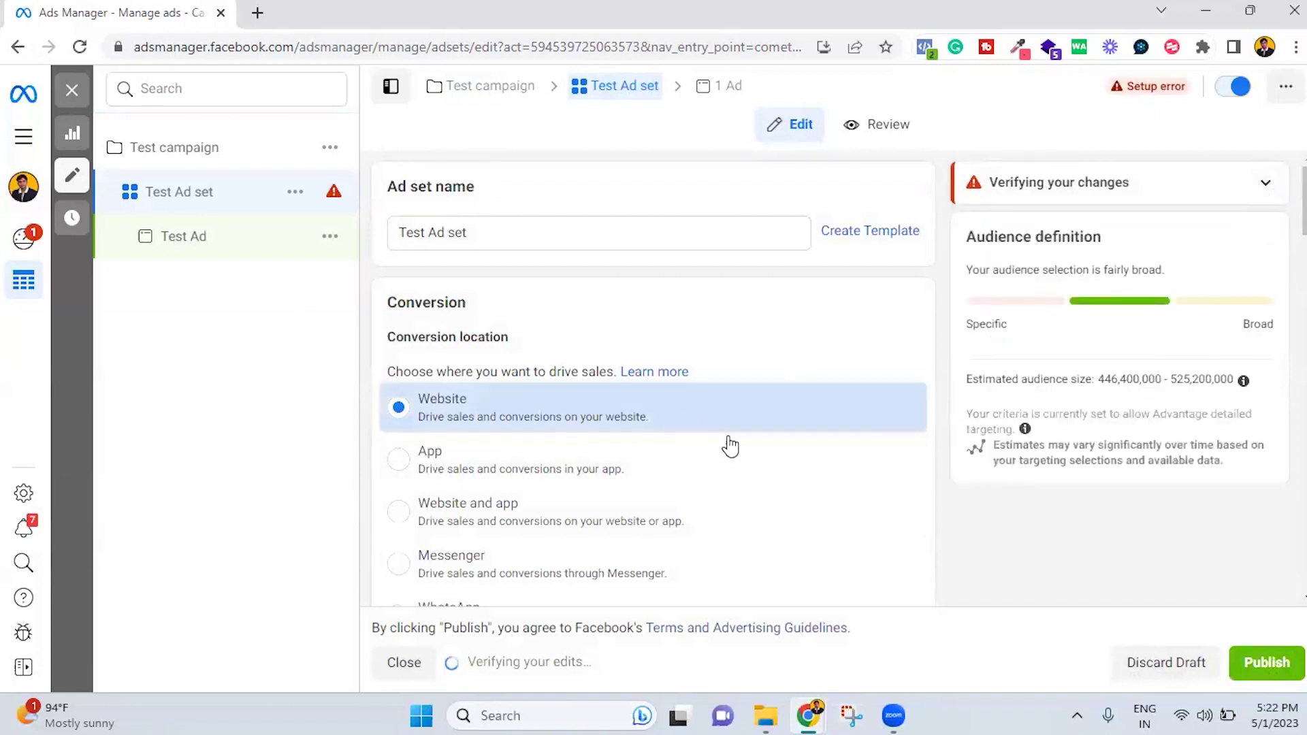
Examine the ad set's pixel, conversion event and conversion location options to find what blocks publishing
{"action": "scroll", "coordinate": [730, 446], "scroll_direction": "down", "scroll_amount": 7}
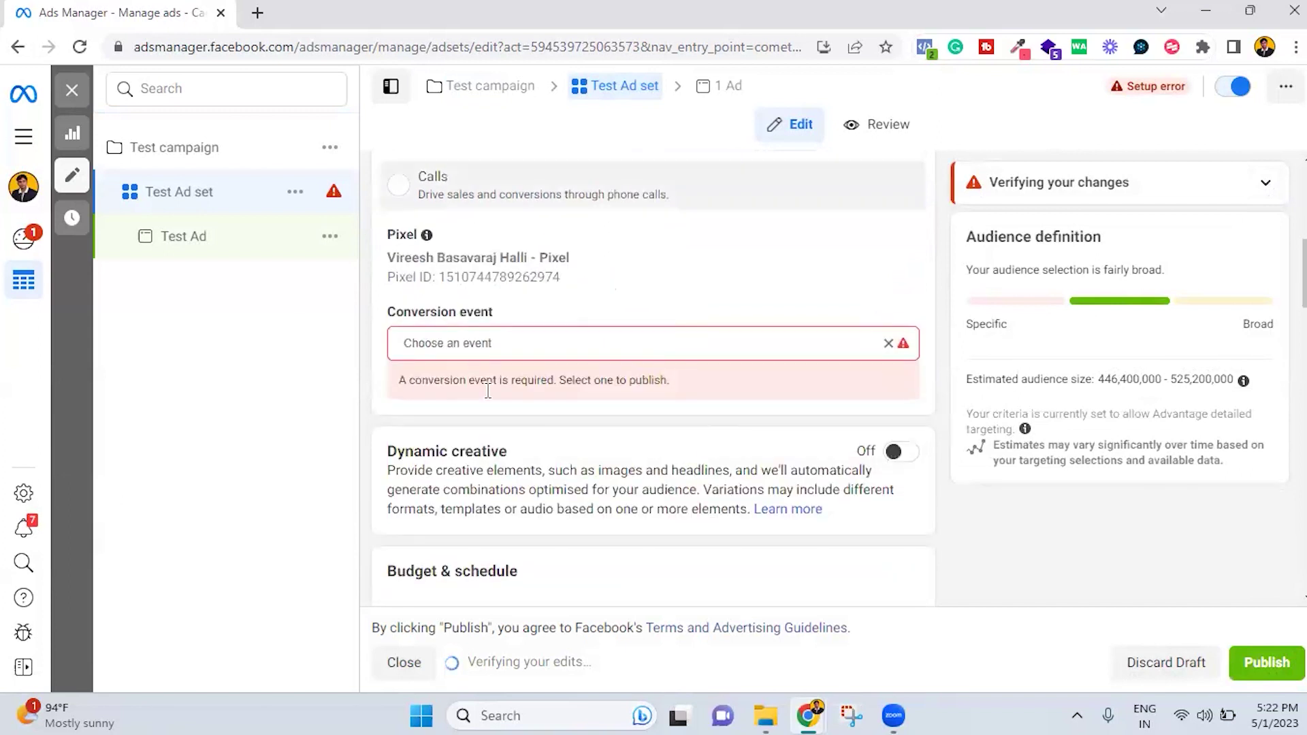
{"action": "mouse_move", "coordinate": [487, 266]}
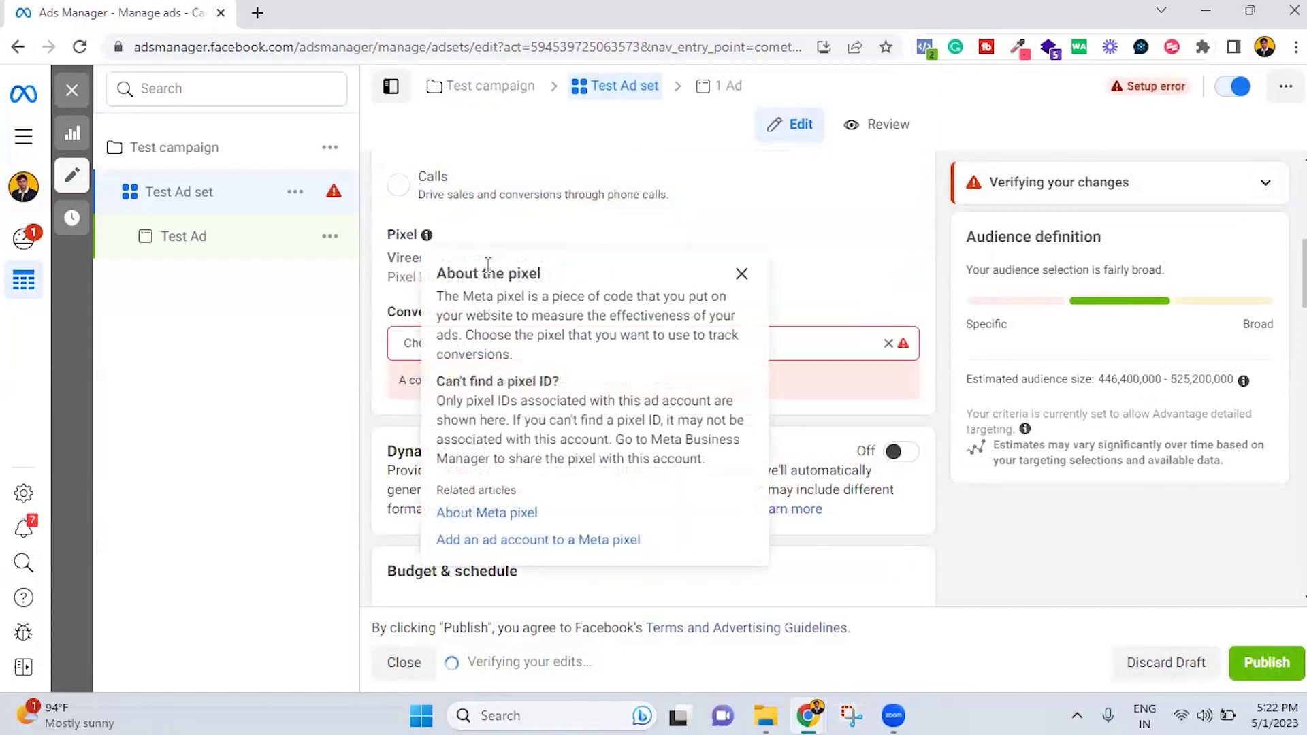
{"action": "left_click", "coordinate": [741, 275]}
{"action": "scroll", "coordinate": [563, 411], "scroll_direction": "up", "scroll_amount": 7}
{"action": "scroll", "coordinate": [599, 406], "scroll_direction": "down", "scroll_amount": 8}
{"action": "scroll", "coordinate": [609, 408], "scroll_direction": "up", "scroll_amount": 4}
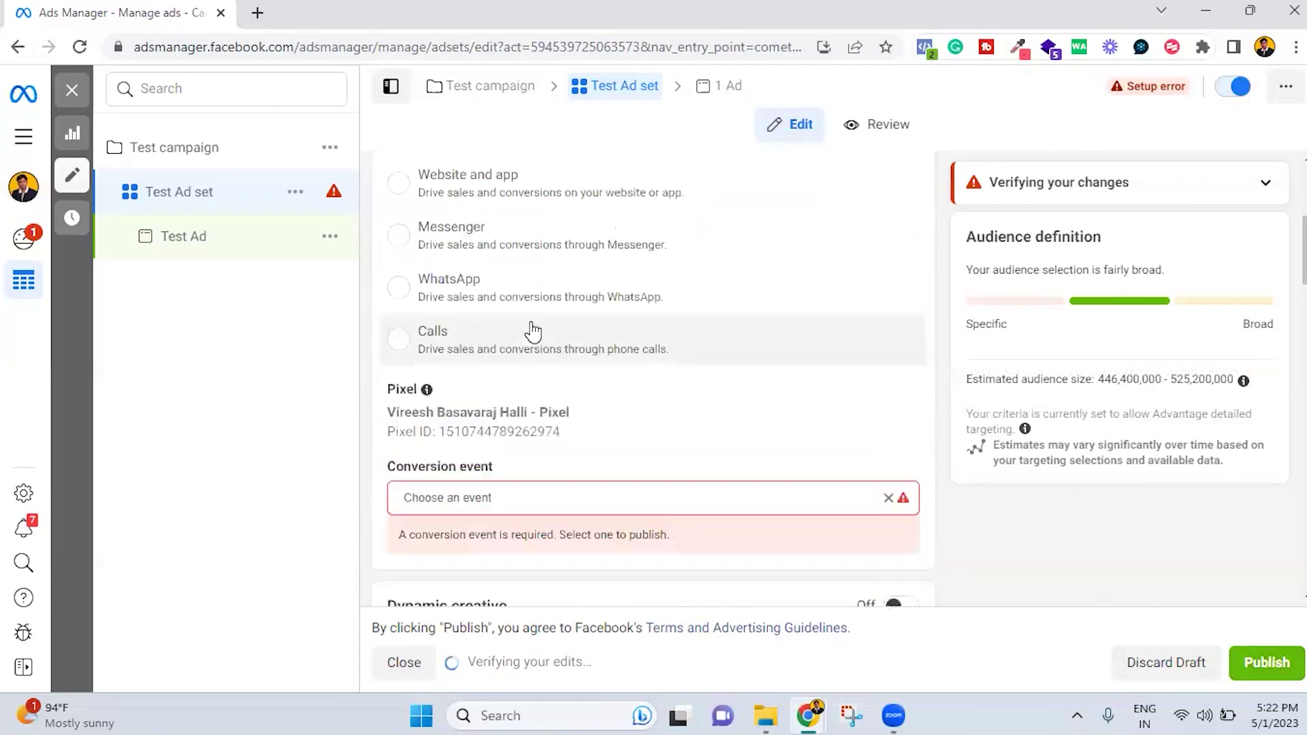
{"action": "scroll", "coordinate": [532, 332], "scroll_direction": "up", "scroll_amount": 1}
{"action": "scroll", "coordinate": [533, 332], "scroll_direction": "up", "scroll_amount": 3}
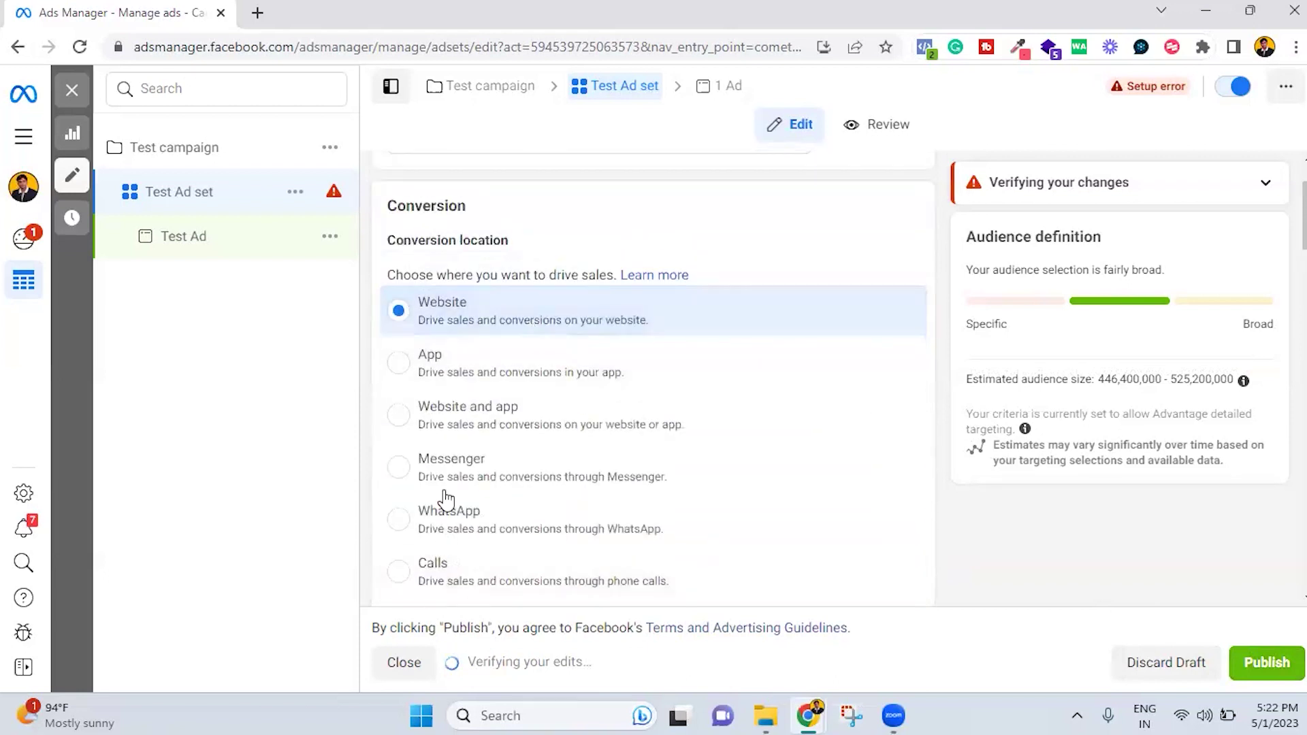
Change the ad set's conversion location to Messenger
{"action": "left_click", "coordinate": [409, 416]}
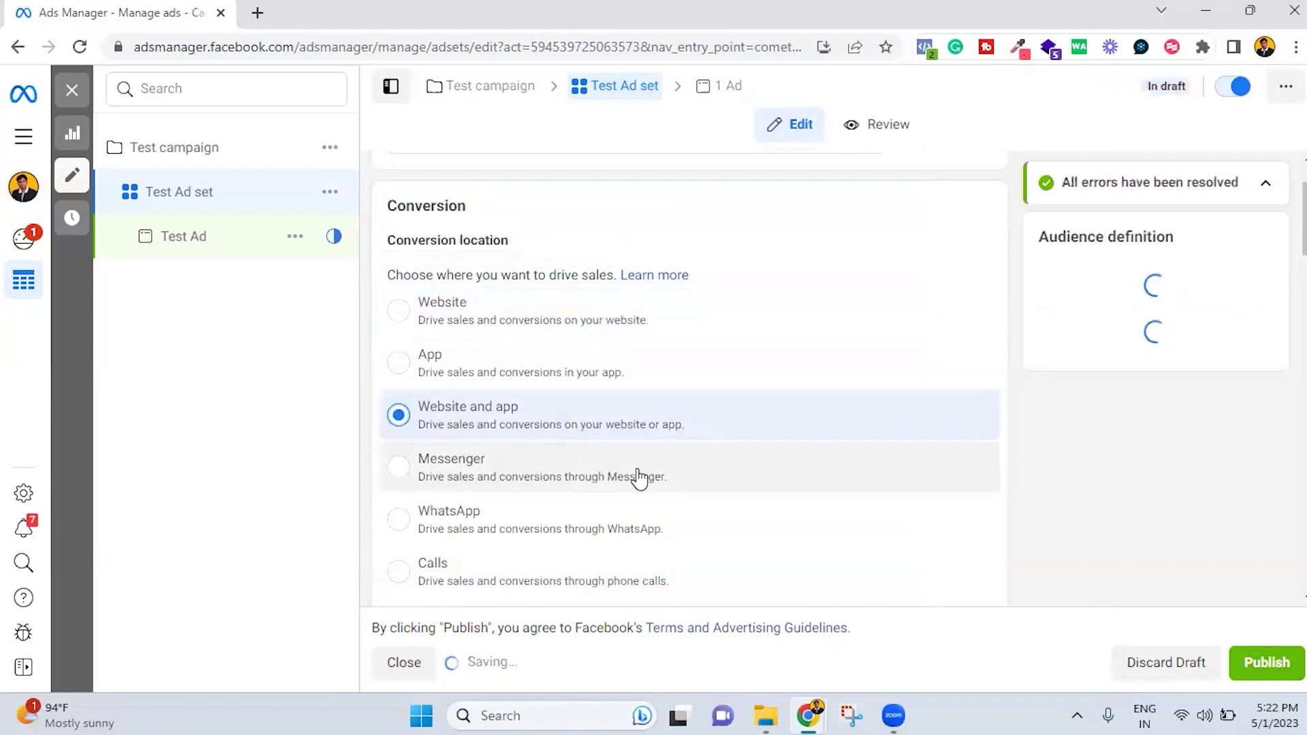
{"action": "scroll", "coordinate": [637, 476], "scroll_direction": "down", "scroll_amount": 2}
{"action": "left_click", "coordinate": [653, 371]}
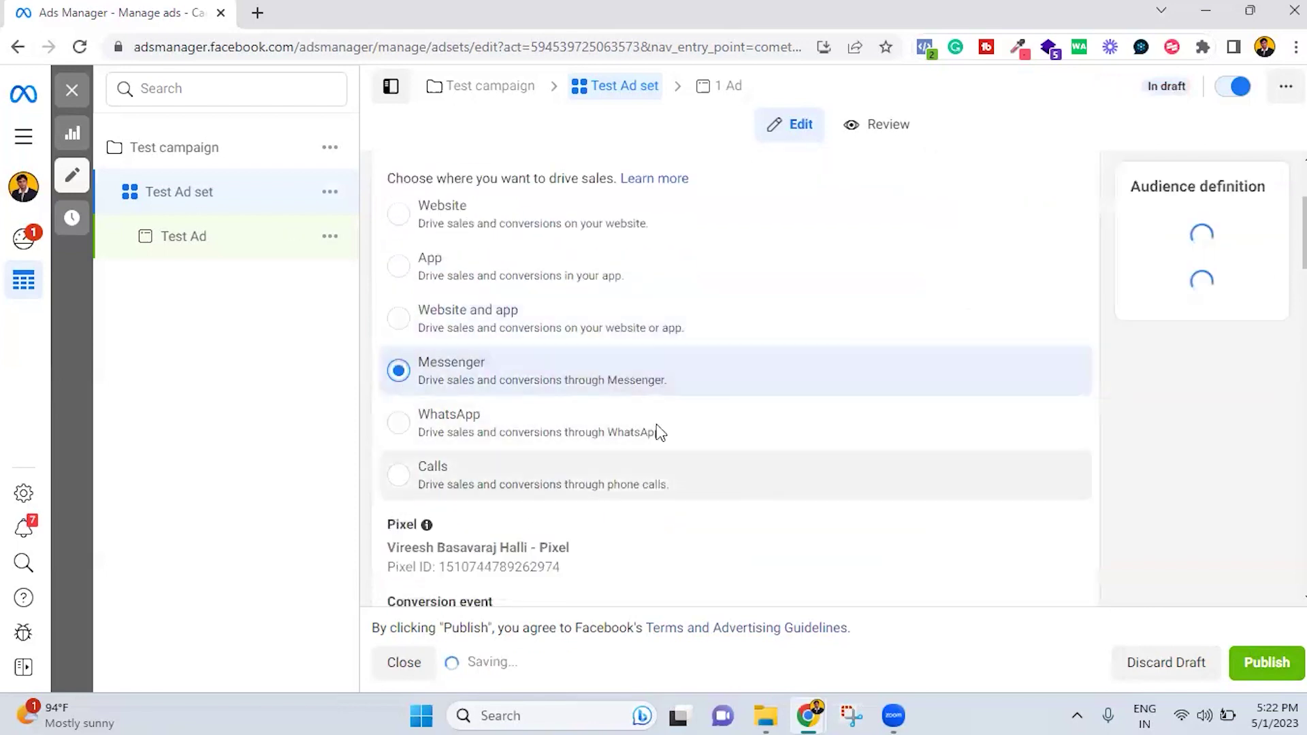
{"action": "scroll", "coordinate": [681, 476], "scroll_direction": "down", "scroll_amount": 4}
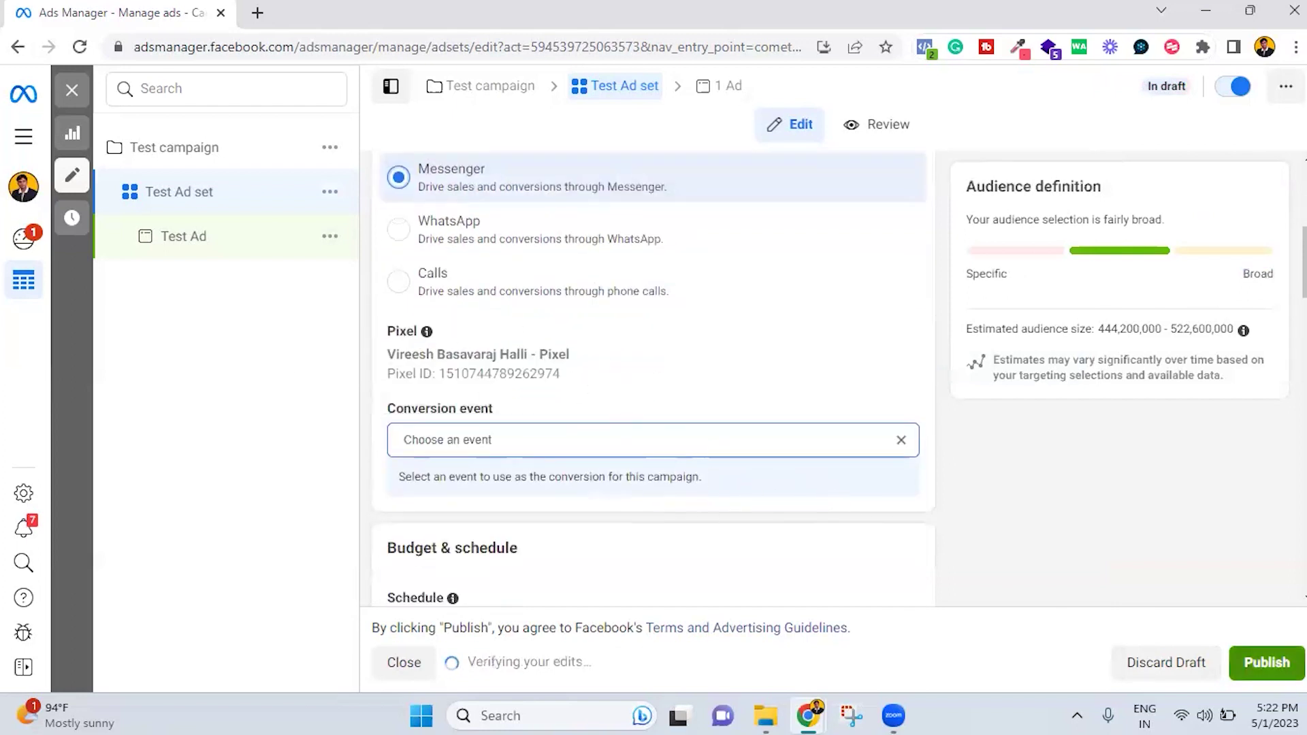
Publish the ad set with its Messenger conversion location and dismiss the publishing notice
{"action": "left_click", "coordinate": [1267, 662]}
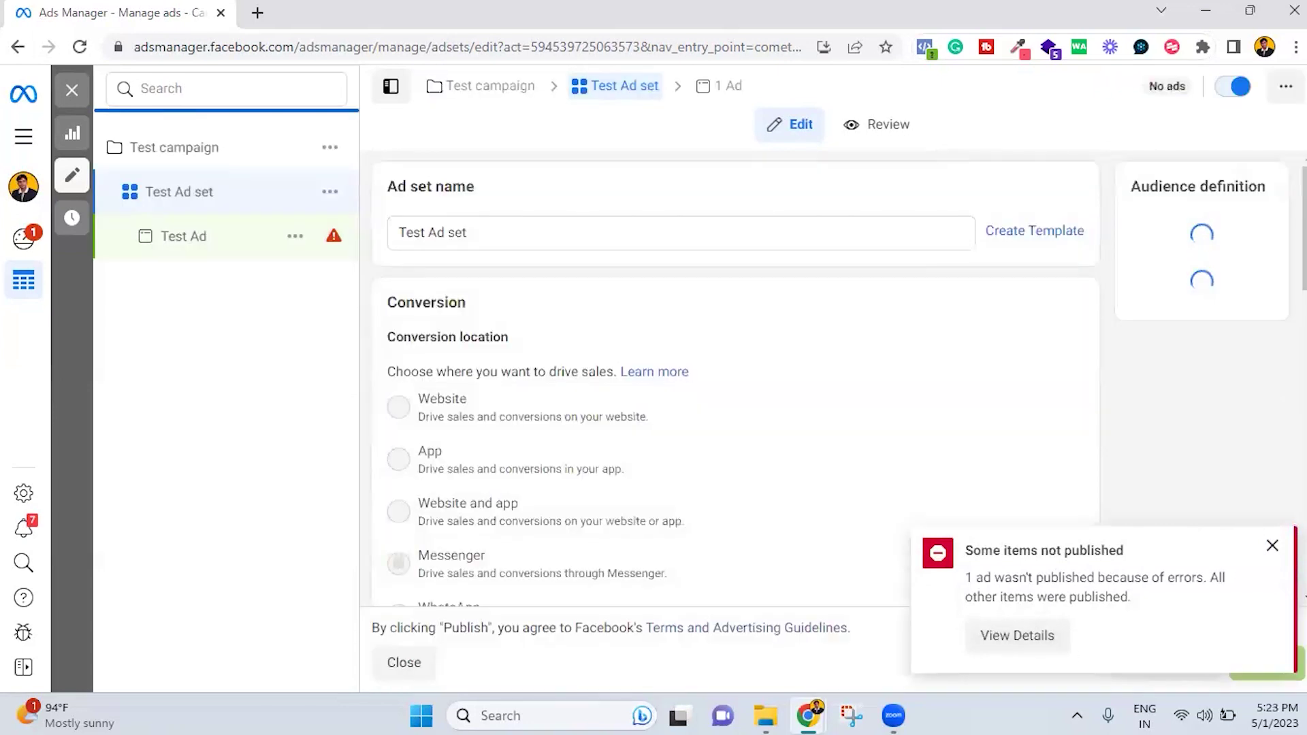
{"action": "left_click", "coordinate": [1270, 548]}
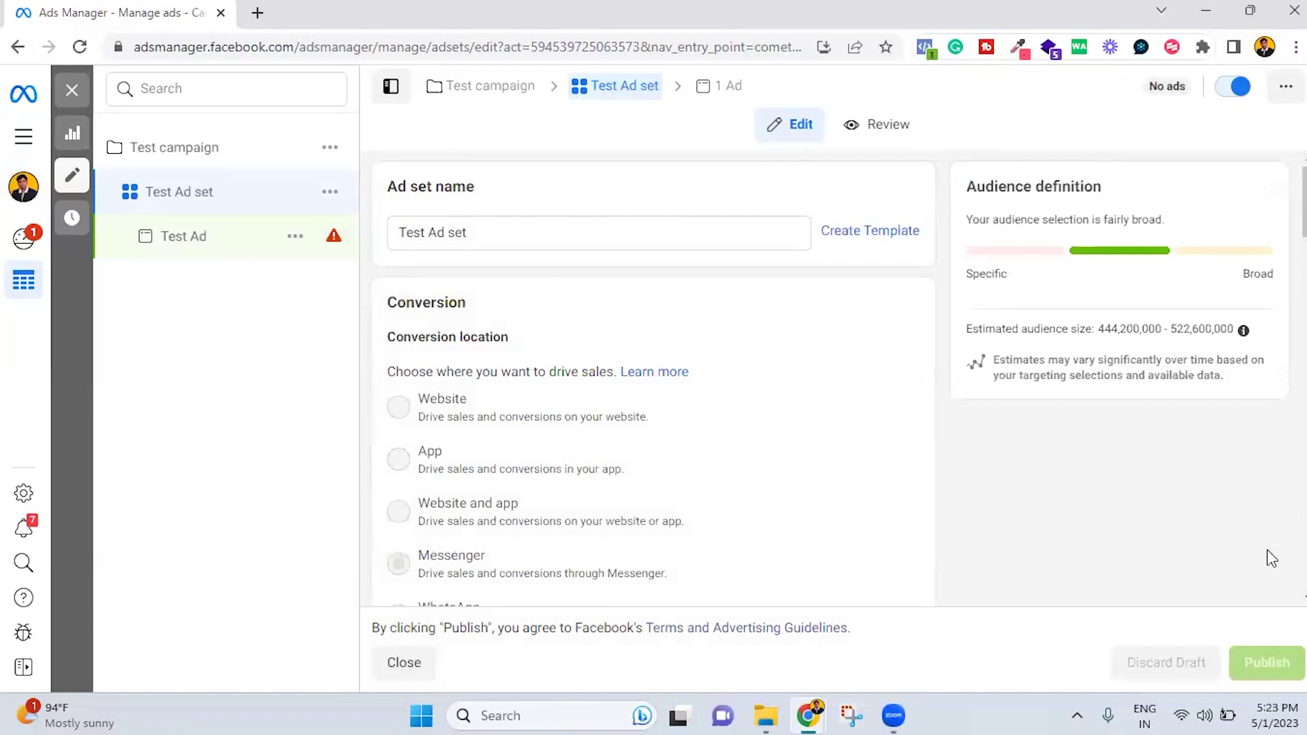
{"action": "scroll", "coordinate": [838, 463], "scroll_direction": "down", "scroll_amount": 1}
{"action": "scroll", "coordinate": [838, 470], "scroll_direction": "up", "scroll_amount": 1}
Add the account image DAYS (3).png to Test Ad, keep the original crops for all placements, and publish the ad
{"action": "left_click", "coordinate": [177, 241]}
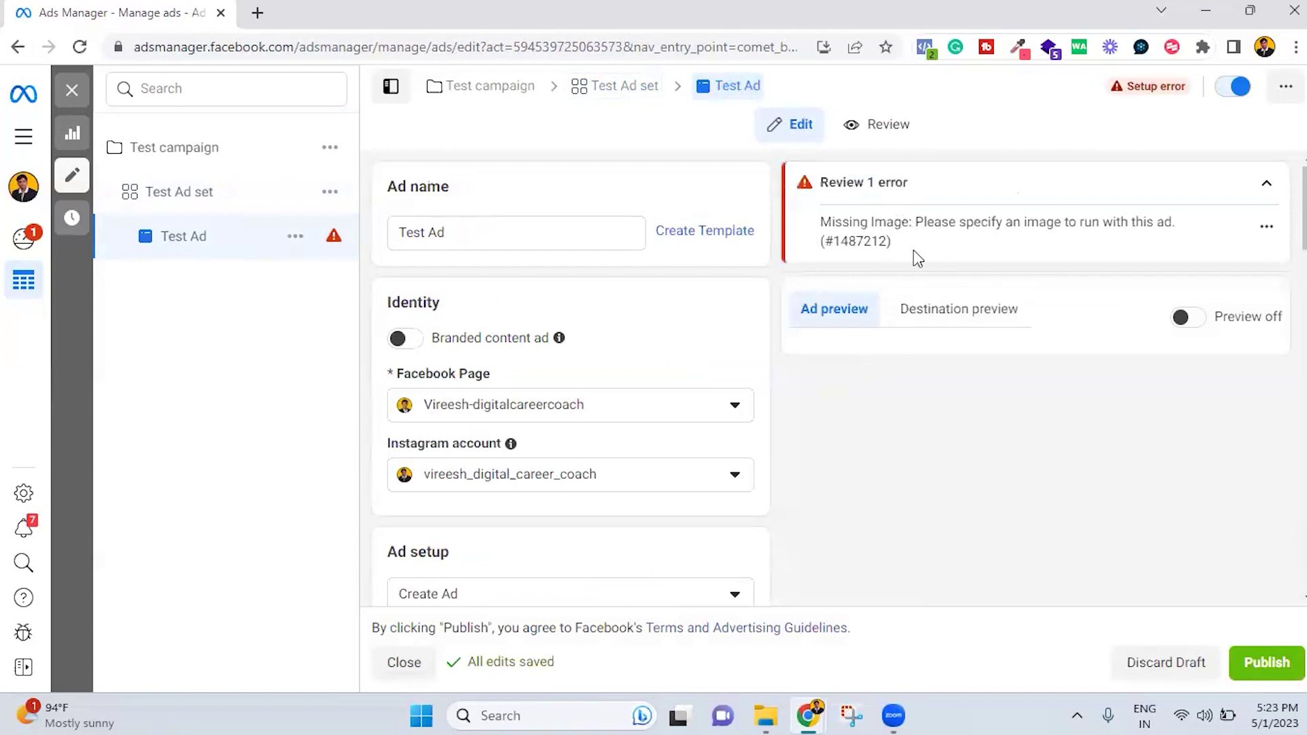
{"action": "scroll", "coordinate": [778, 411], "scroll_direction": "down", "scroll_amount": 3}
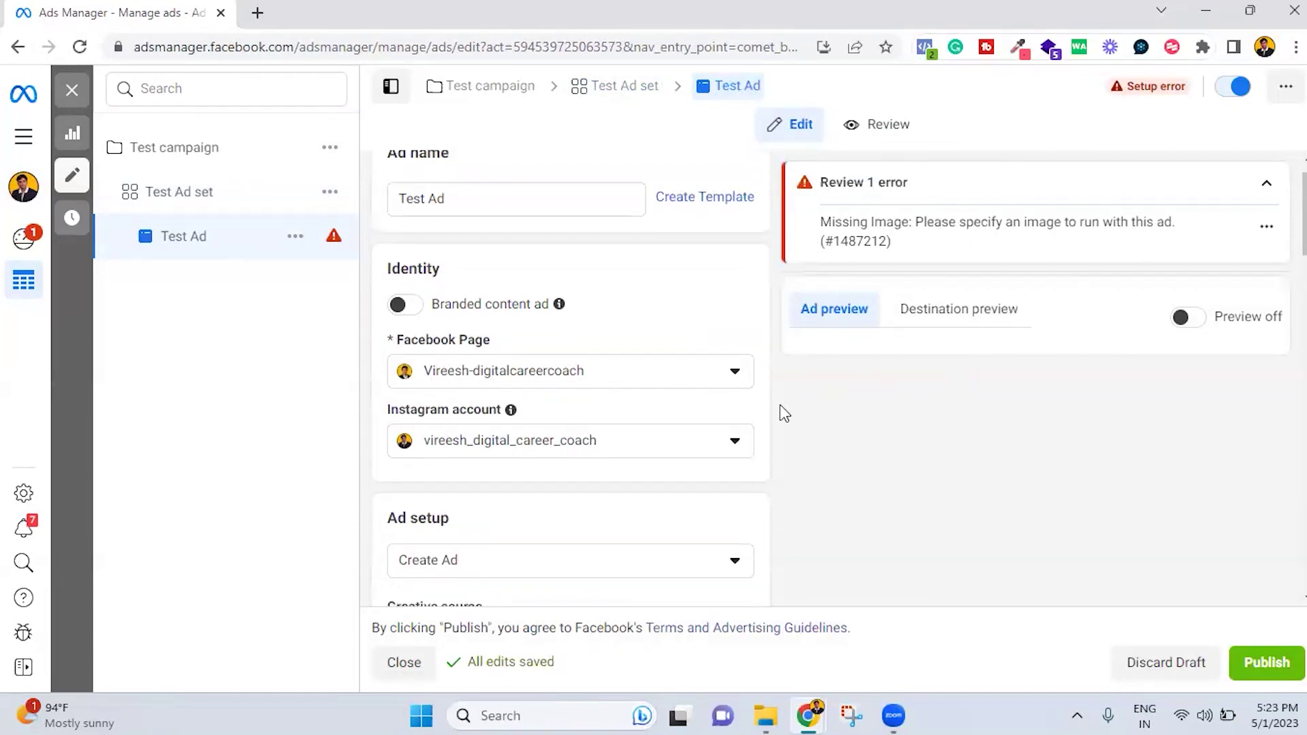
{"action": "scroll", "coordinate": [615, 413], "scroll_direction": "down", "scroll_amount": 5}
{"action": "left_click", "coordinate": [486, 311]}
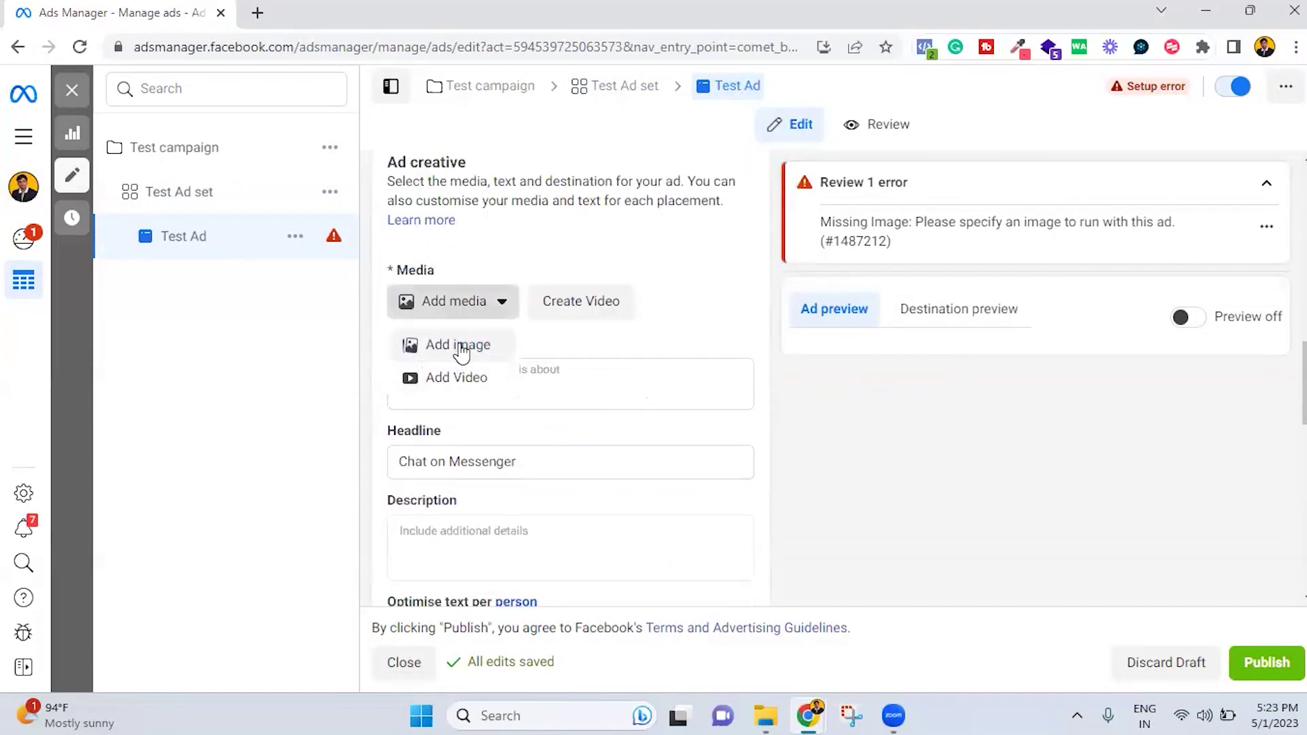
{"action": "left_click", "coordinate": [461, 345]}
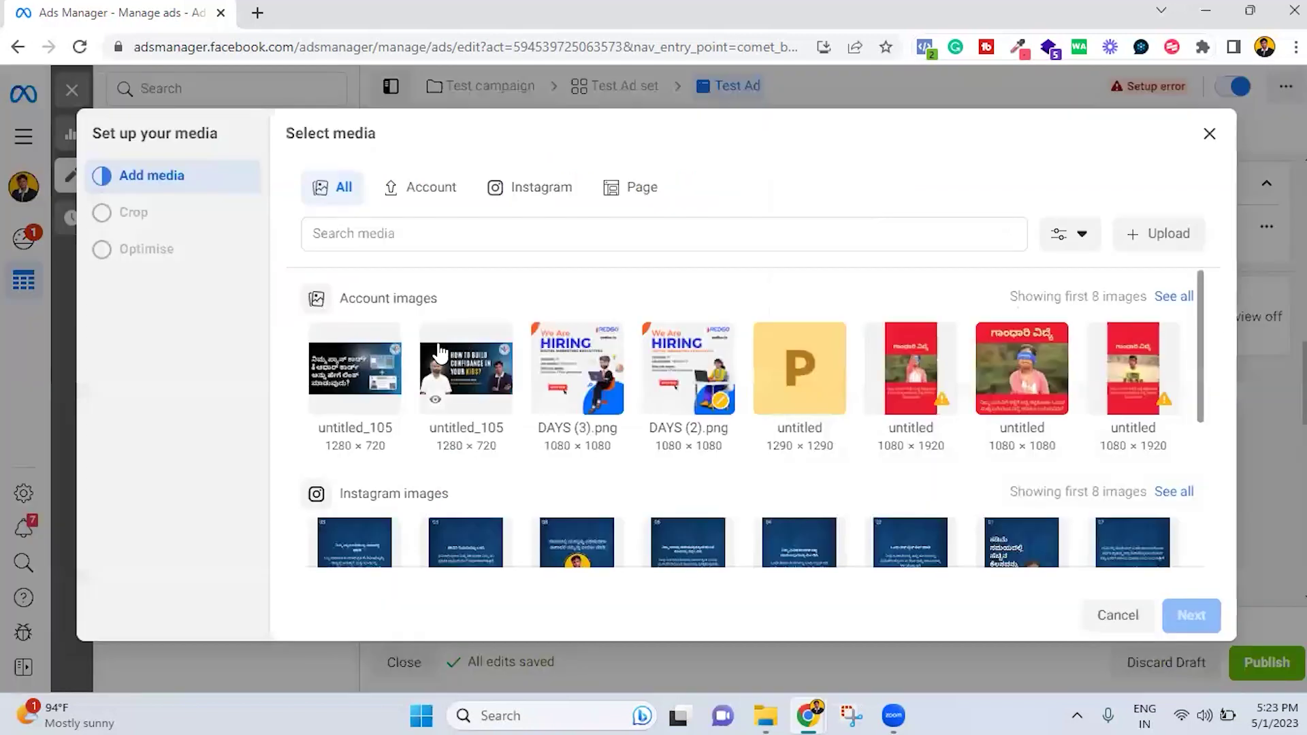
{"action": "left_click", "coordinate": [580, 361]}
{"action": "left_click", "coordinate": [1193, 618]}
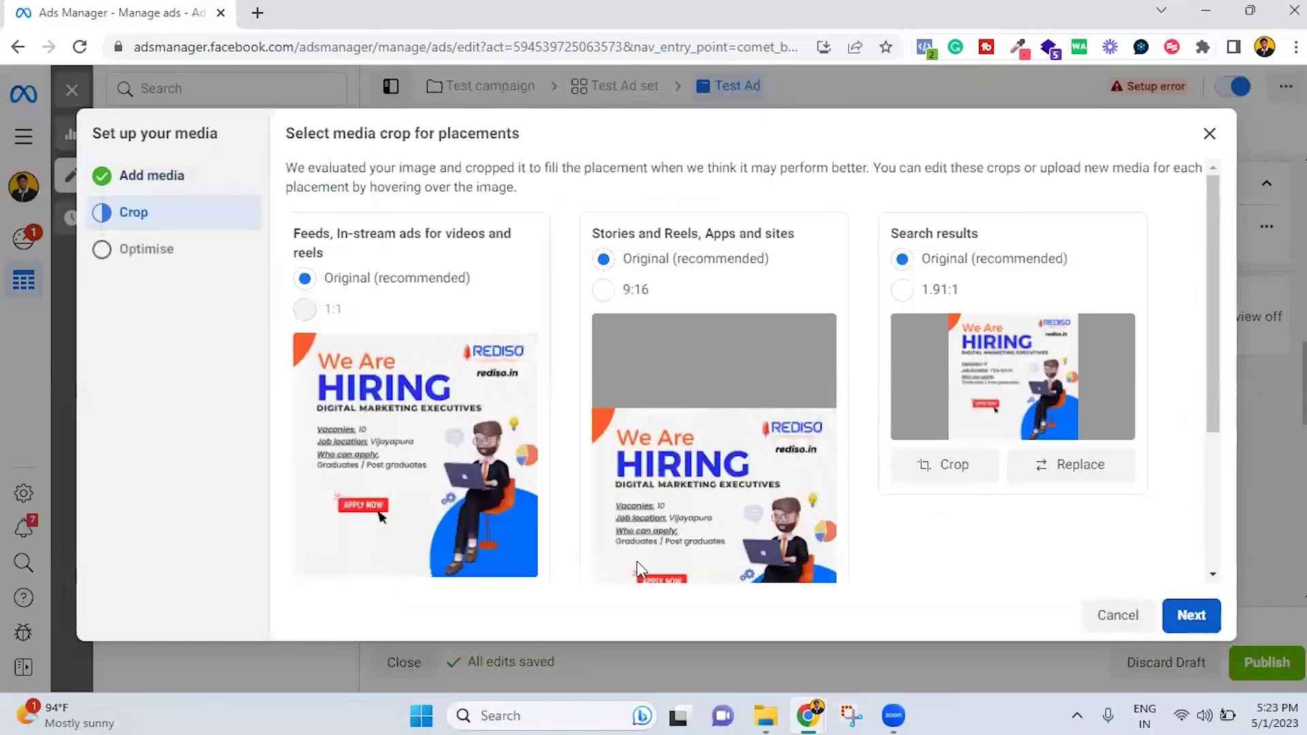
{"action": "scroll", "coordinate": [966, 489], "scroll_direction": "down", "scroll_amount": 5}
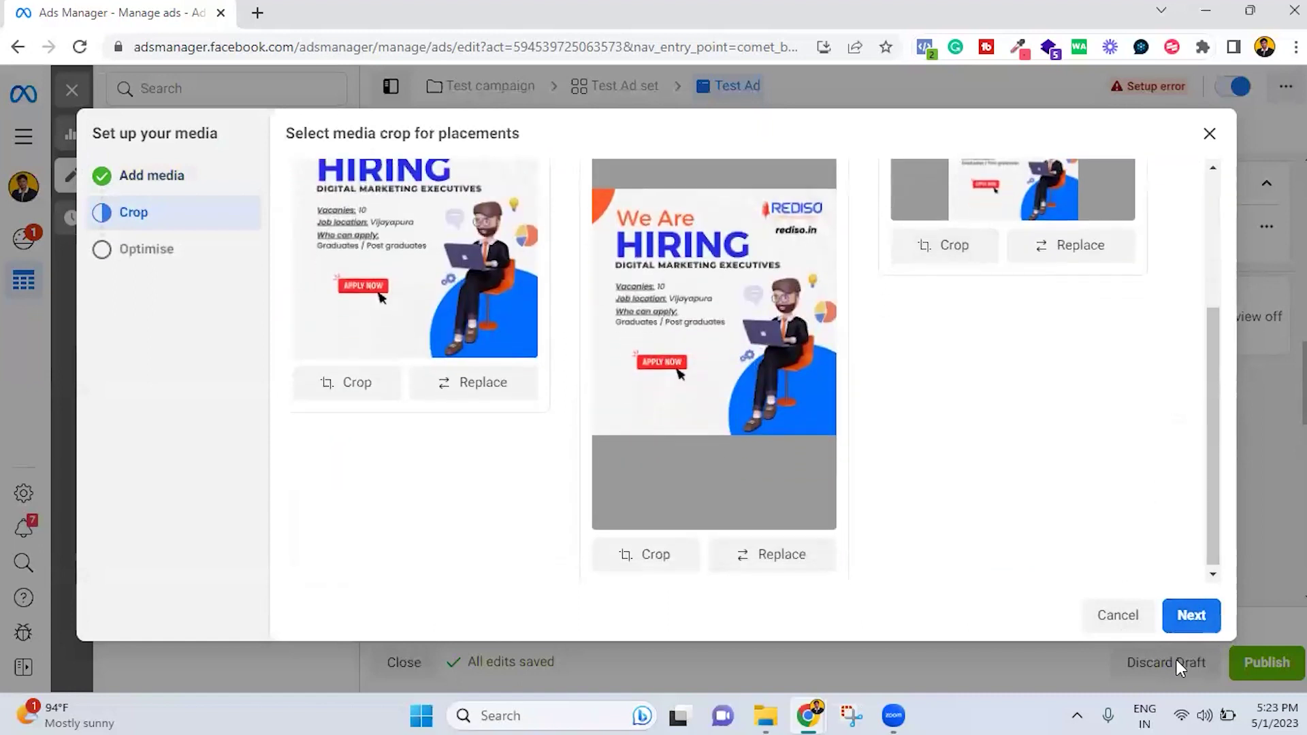
{"action": "left_click", "coordinate": [1191, 615]}
{"action": "left_click", "coordinate": [1191, 615]}
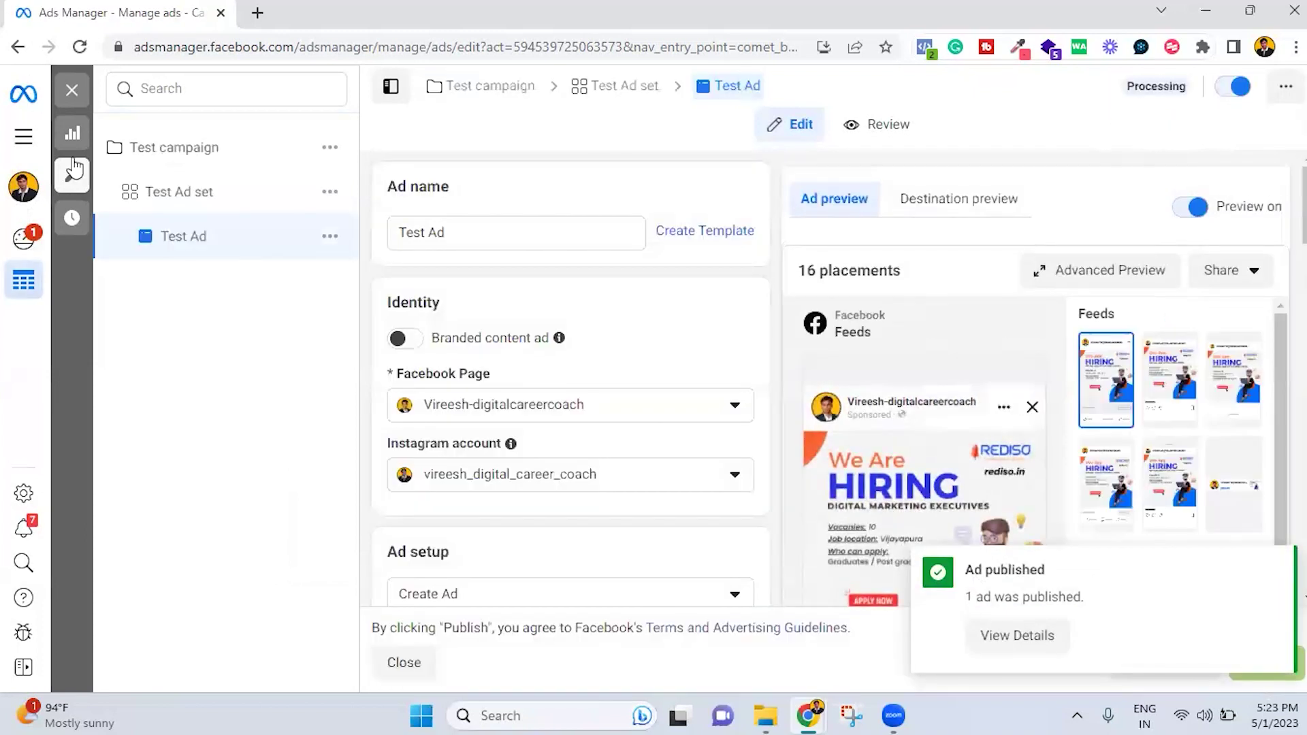
Close the editor and review the test campaign, its ad set and its ad in their overview tables
{"action": "left_click", "coordinate": [70, 97]}
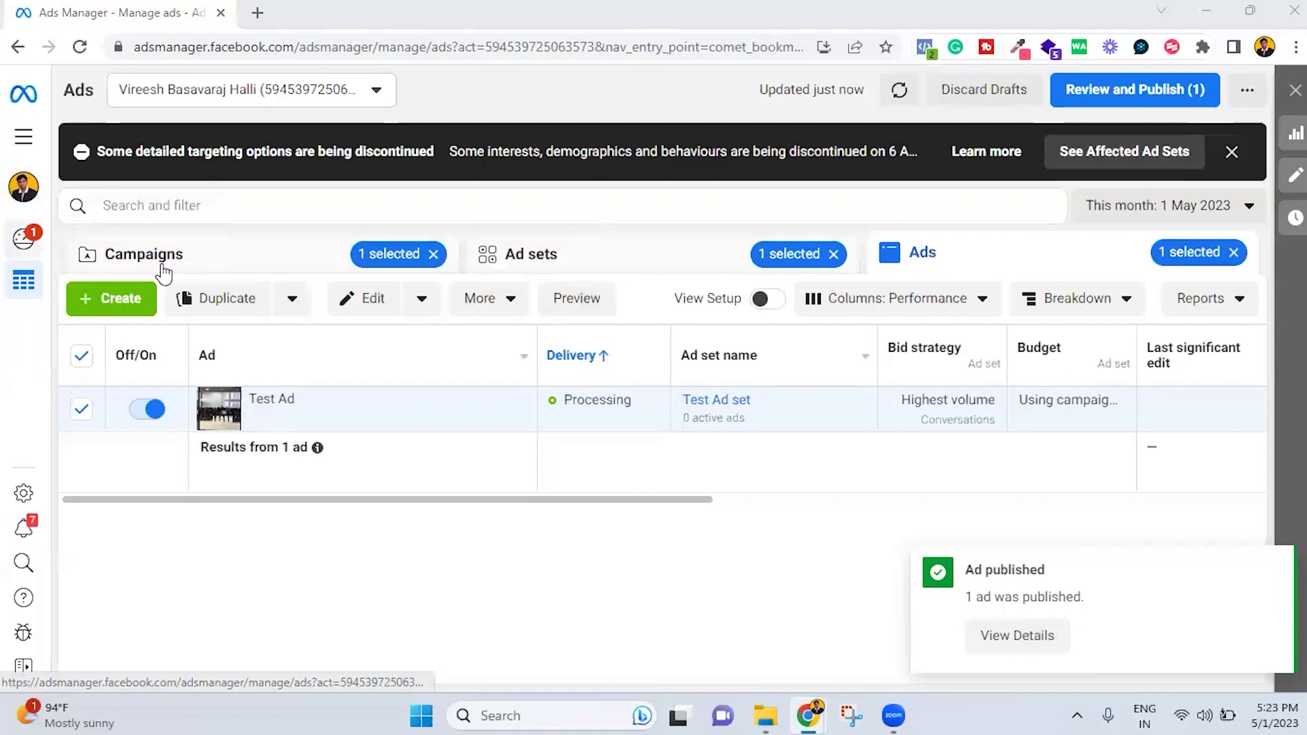
{"action": "left_click", "coordinate": [205, 267]}
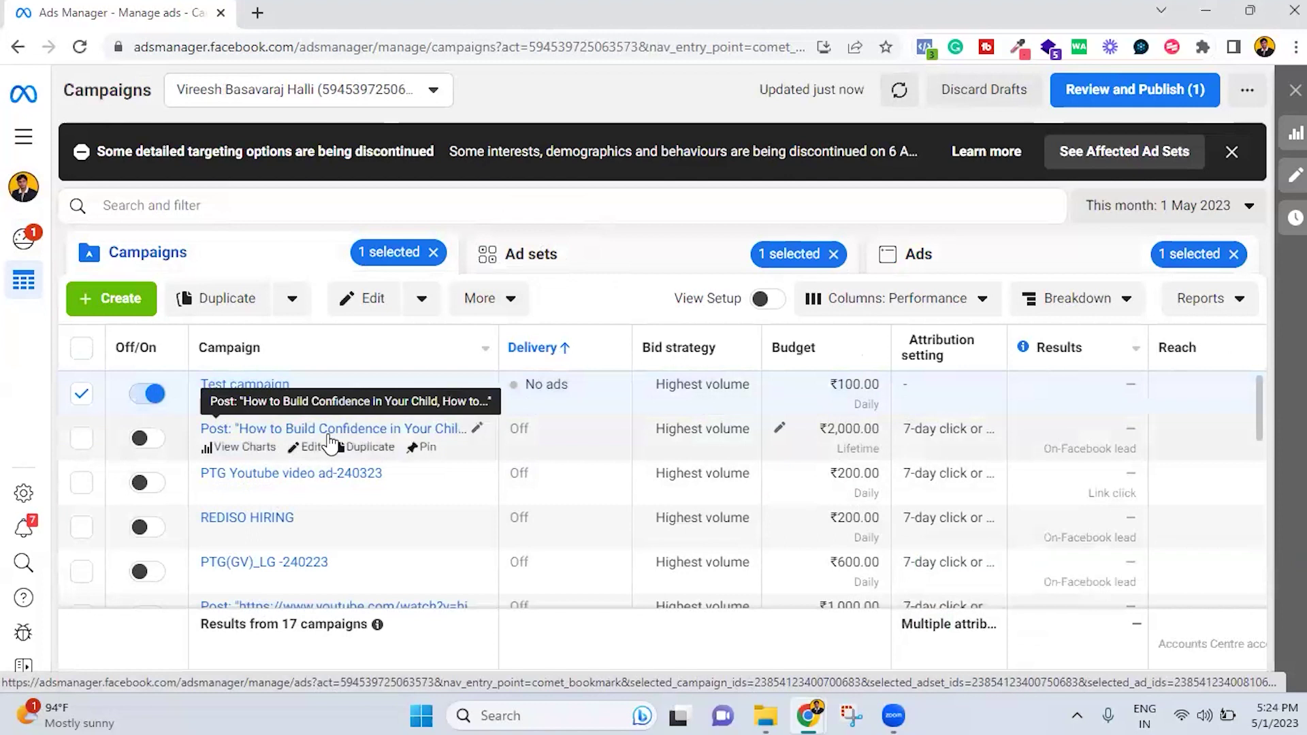
{"action": "left_click", "coordinate": [256, 391]}
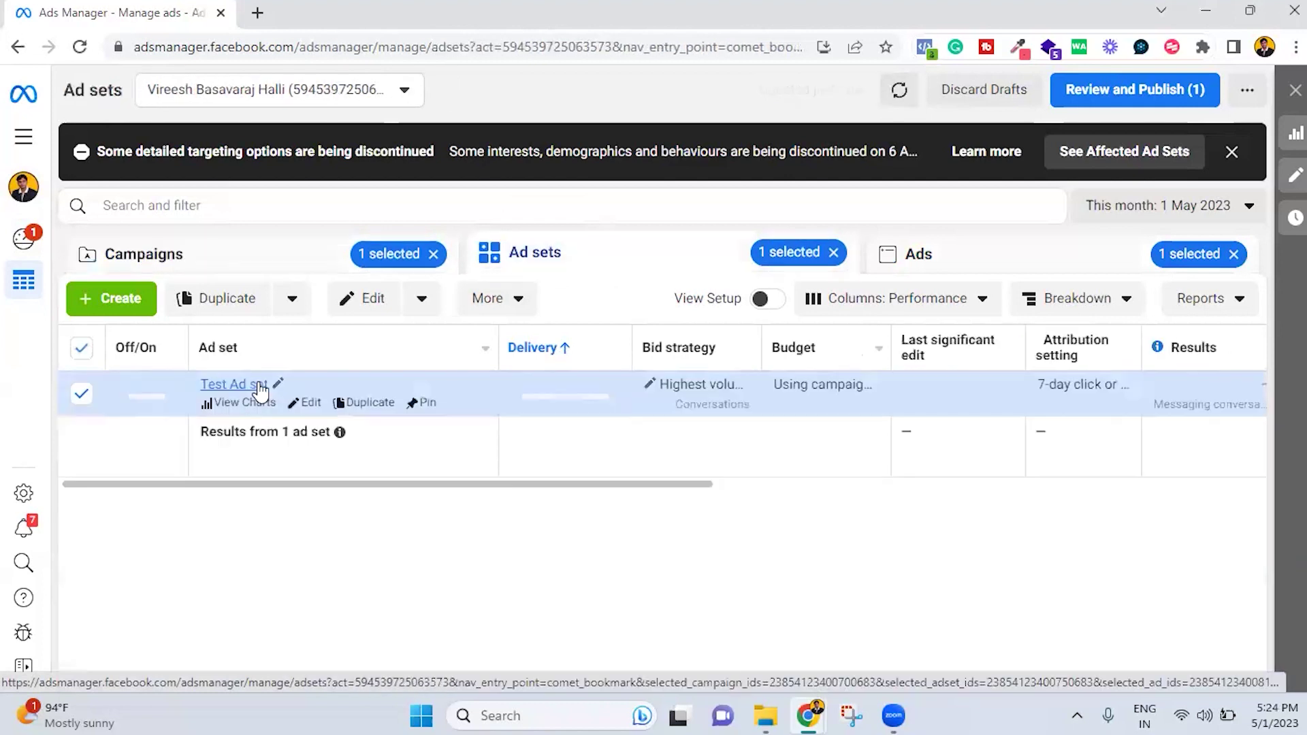
{"action": "left_click", "coordinate": [971, 272]}
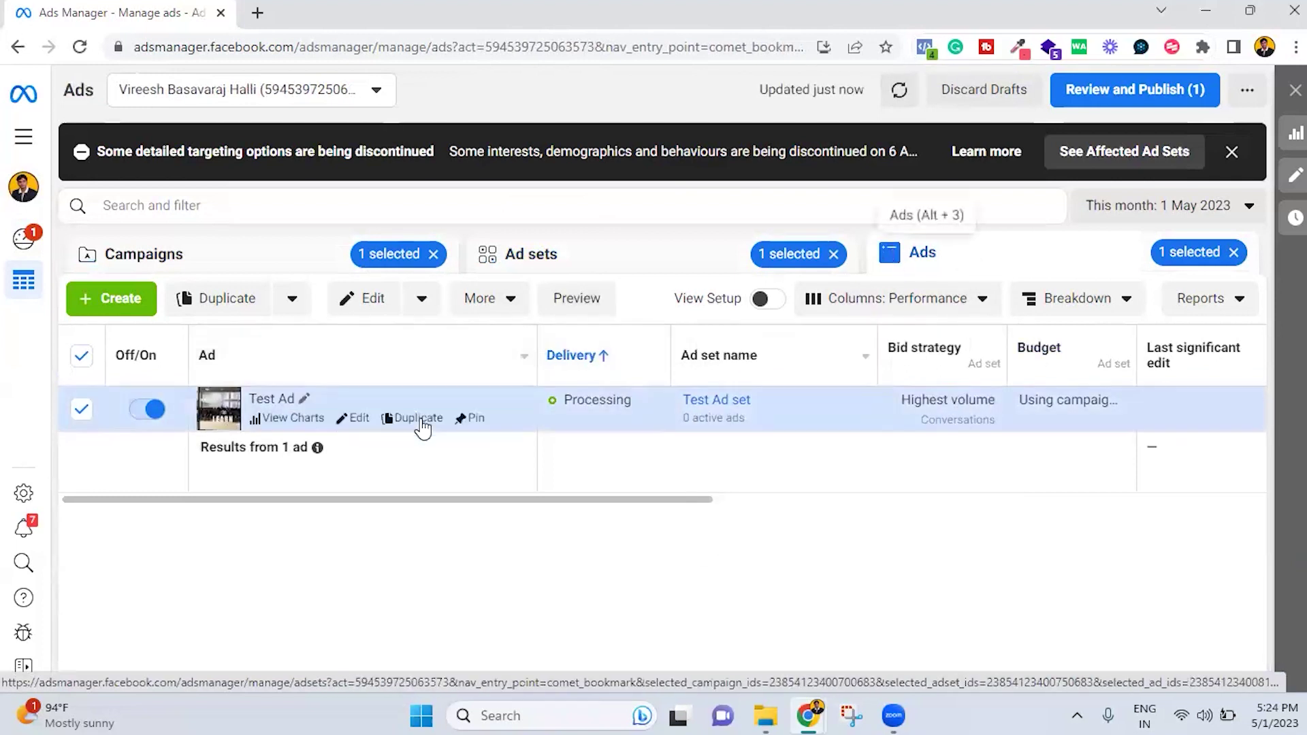
{"action": "left_click", "coordinate": [141, 255]}
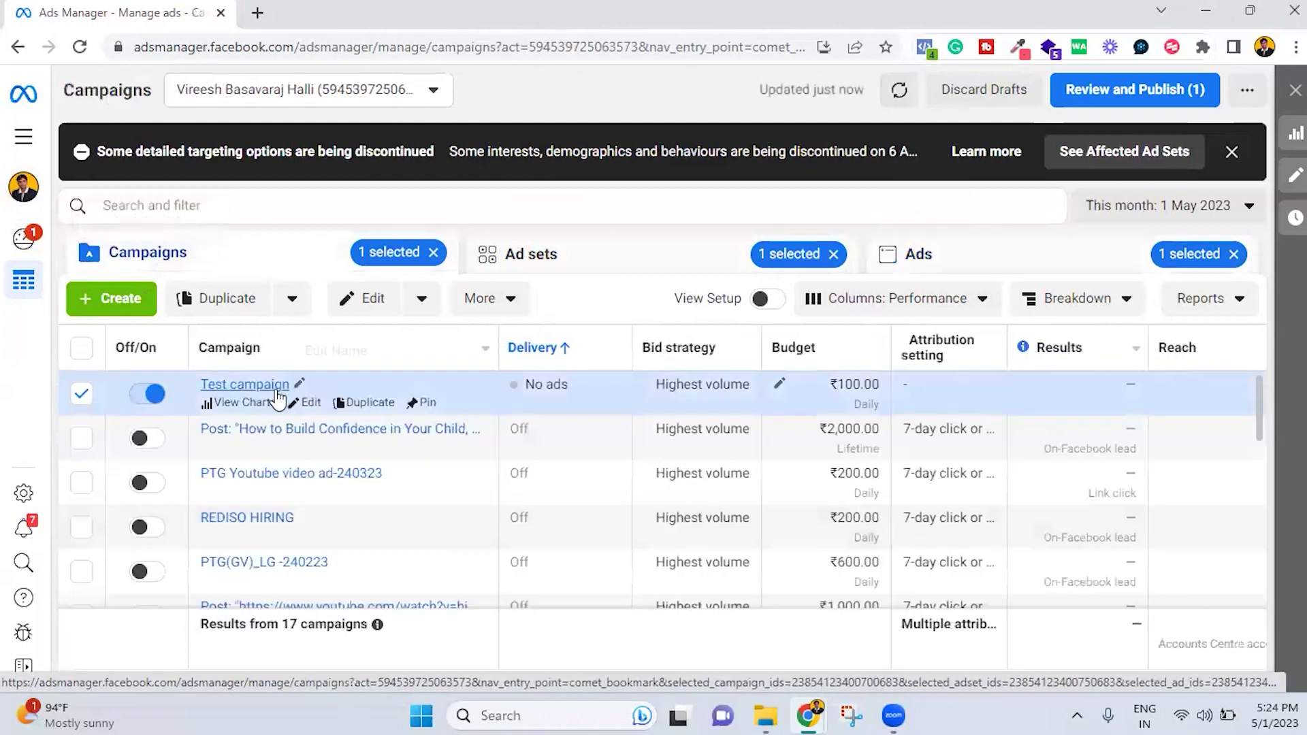